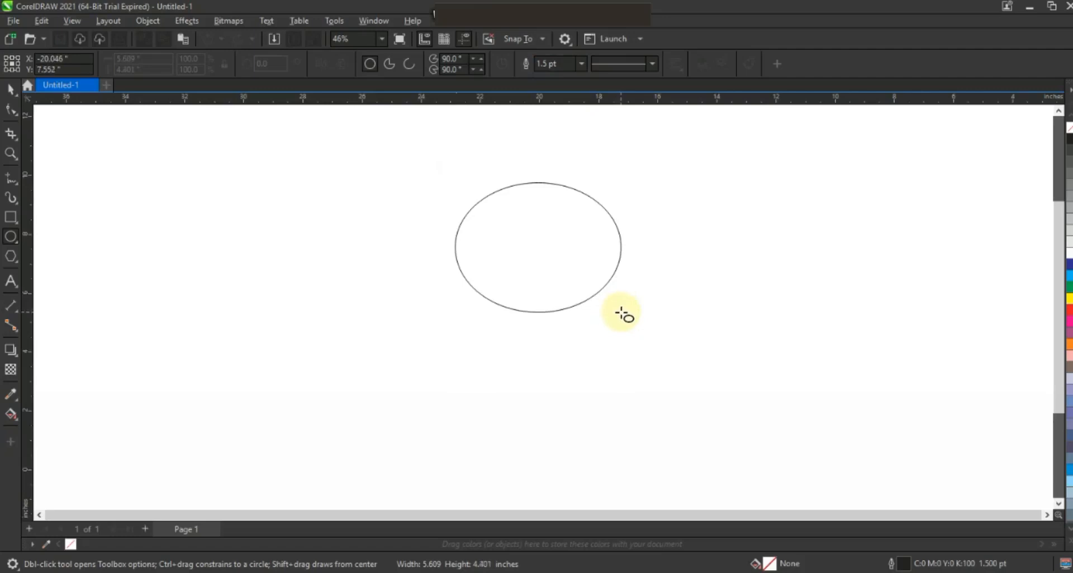
# Step: Draw an ellipse about 5.6 by 4.4 inches, set its outline to 8 pt, and narrow it symmetrically to about 5.15 inches
pyautogui.moveTo(630, 312); pyautogui.dragTo(626, 315)
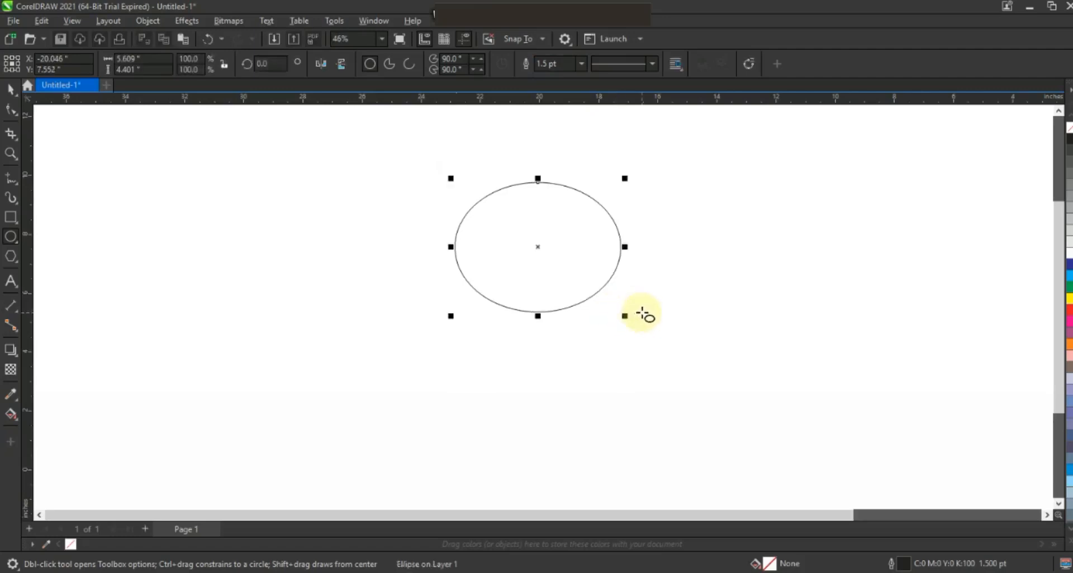
pyautogui.click(582, 63)
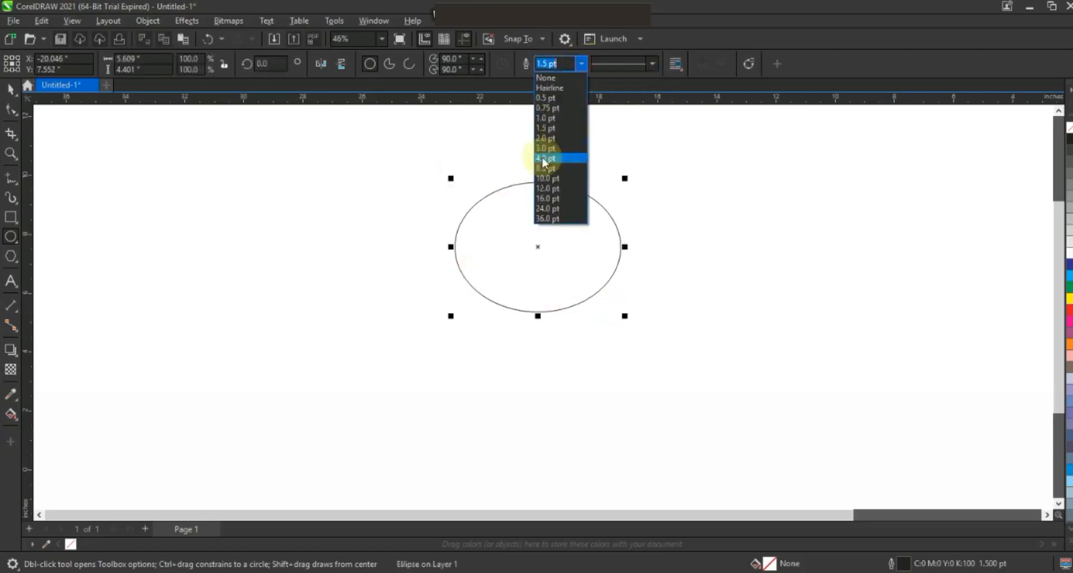
pyautogui.click(542, 168)
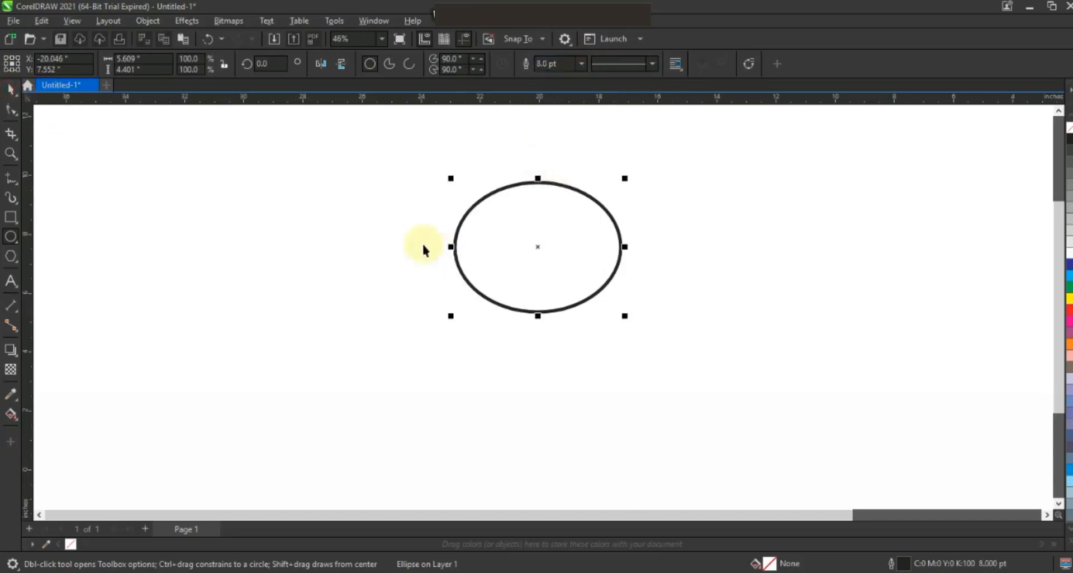
pyautogui.moveTo(451, 246); pyautogui.dragTo(461, 248)
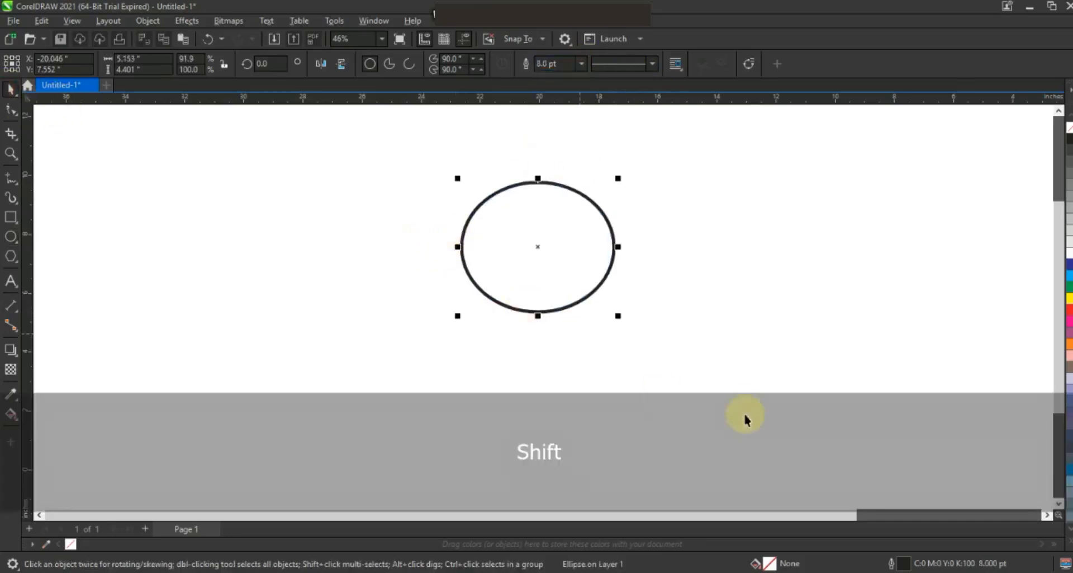
pyautogui.click(735, 394)
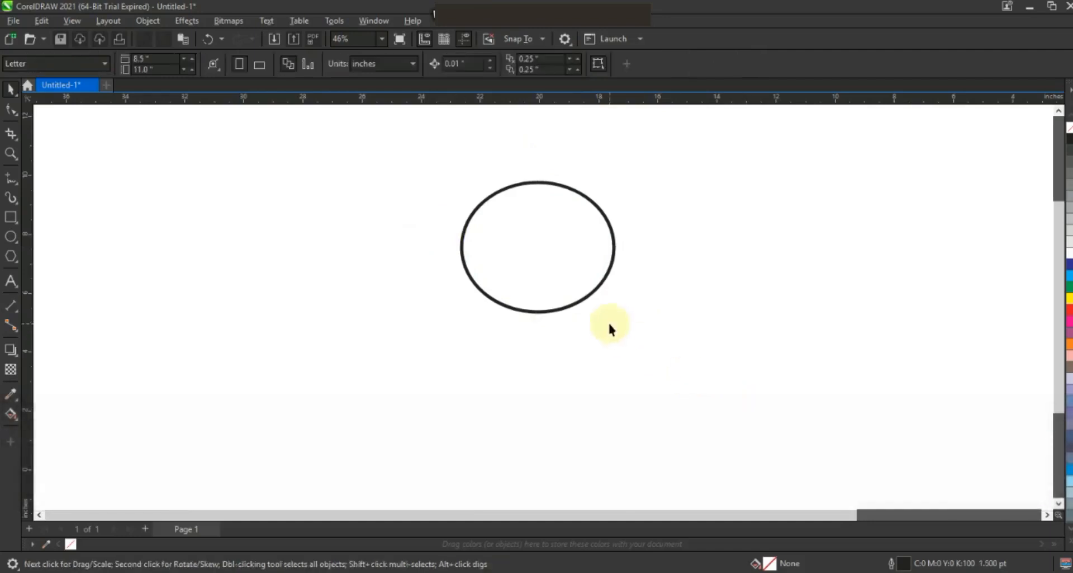
# Step: Copy the ellipse straight down so it slightly overlaps the original, and stretch the copy downward into a near-circle
pyautogui.click(526, 274)
pyautogui.moveTo(538, 229); pyautogui.dragTo(522, 352)
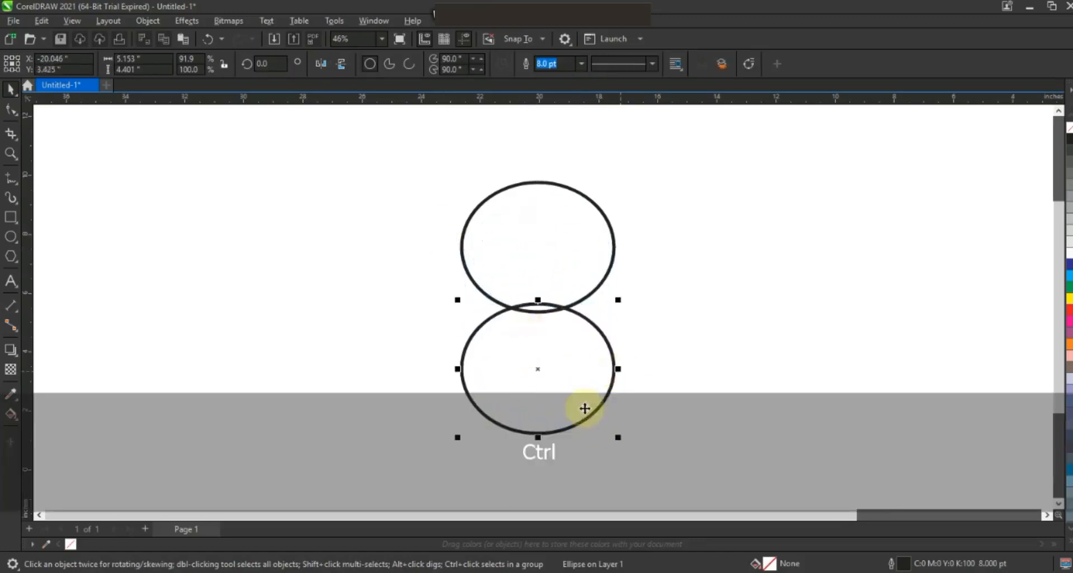
pyautogui.moveTo(538, 437); pyautogui.dragTo(537, 462)
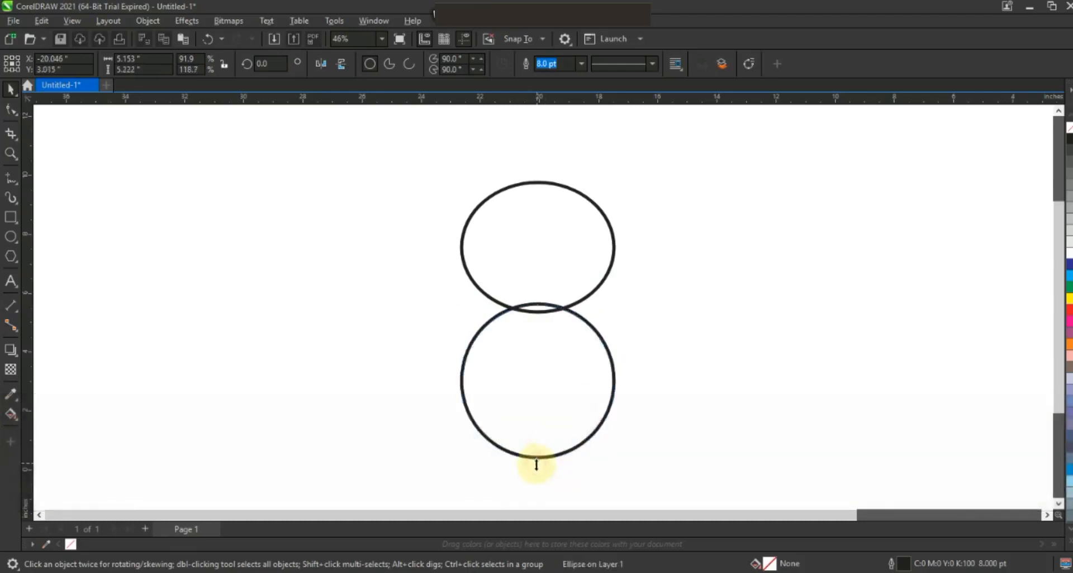
pyautogui.keyDown('shift'); pyautogui.click(577, 282); pyautogui.keyUp('shift')
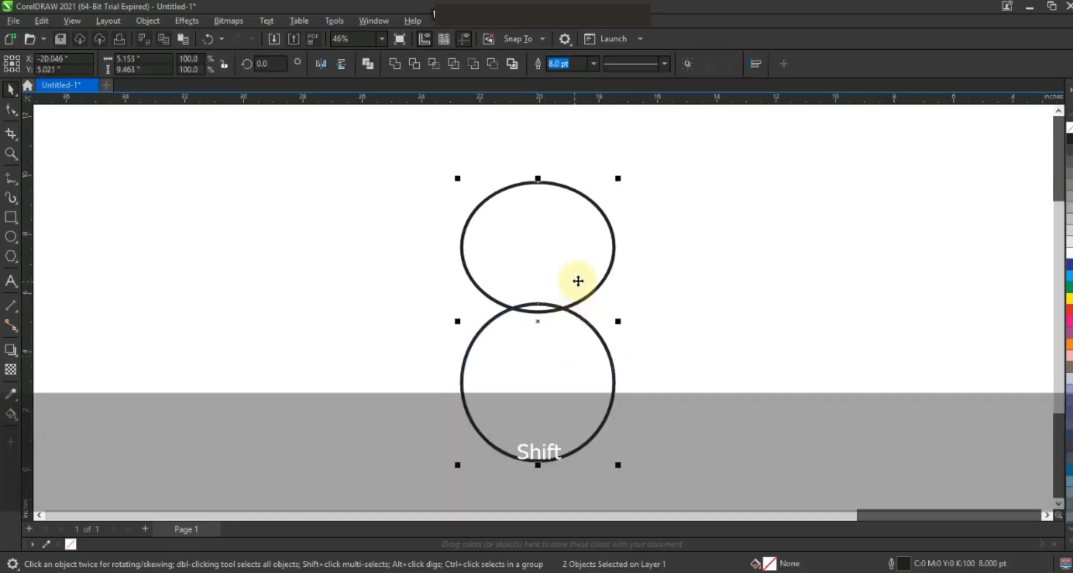
pyautogui.click(662, 311)
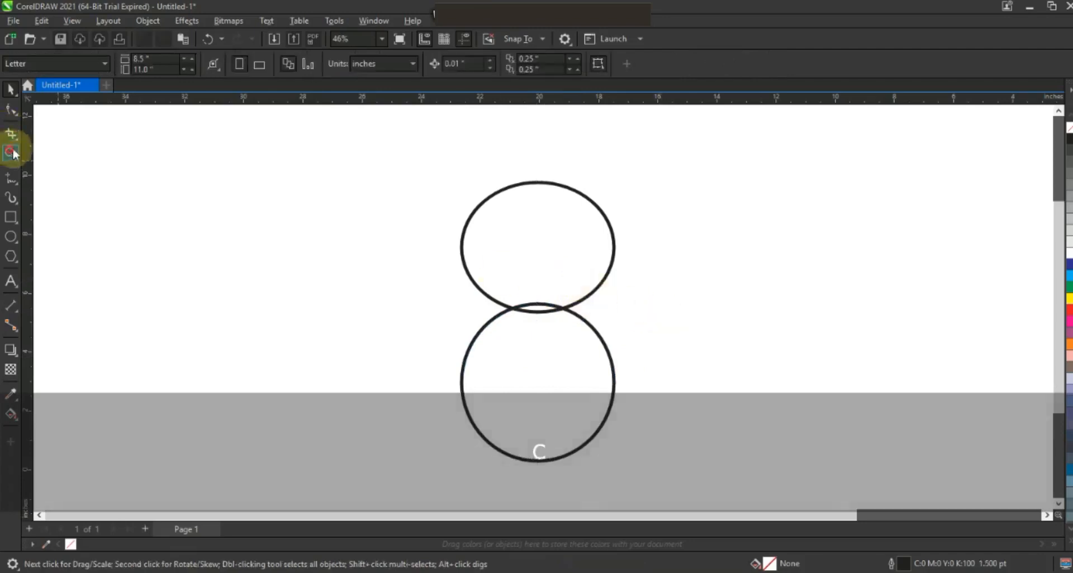
# Step: Draw a straight line from the left edge of the lower circle to a point below the circle's bottom
pyautogui.click(11, 151)
pyautogui.rightClick(584, 242)
pyautogui.moveTo(386, 285); pyautogui.dragTo(678, 452)
pyautogui.click(10, 179)
pyautogui.click(476, 261)
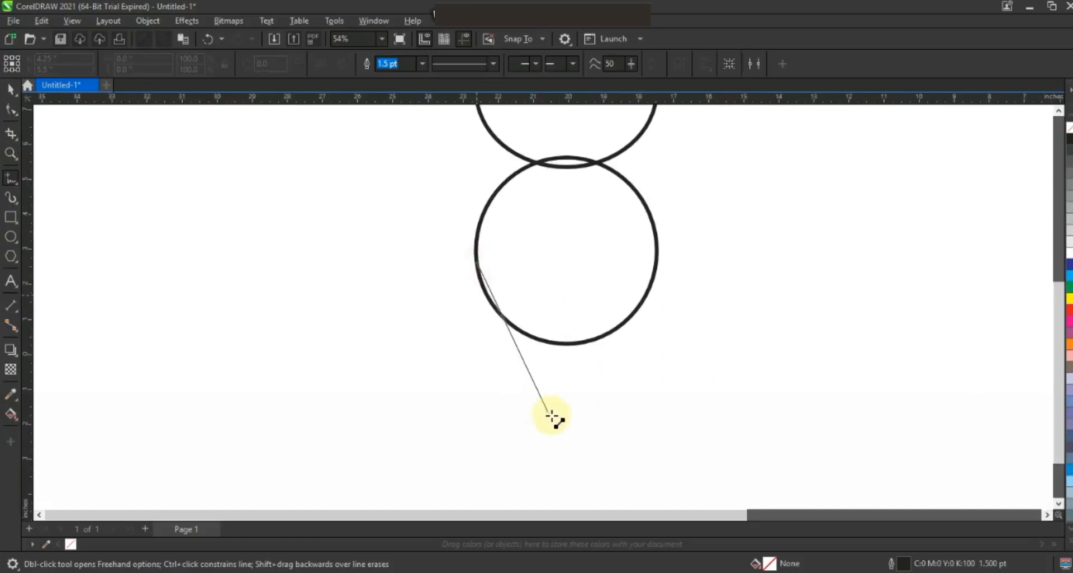
pyautogui.click(559, 416)
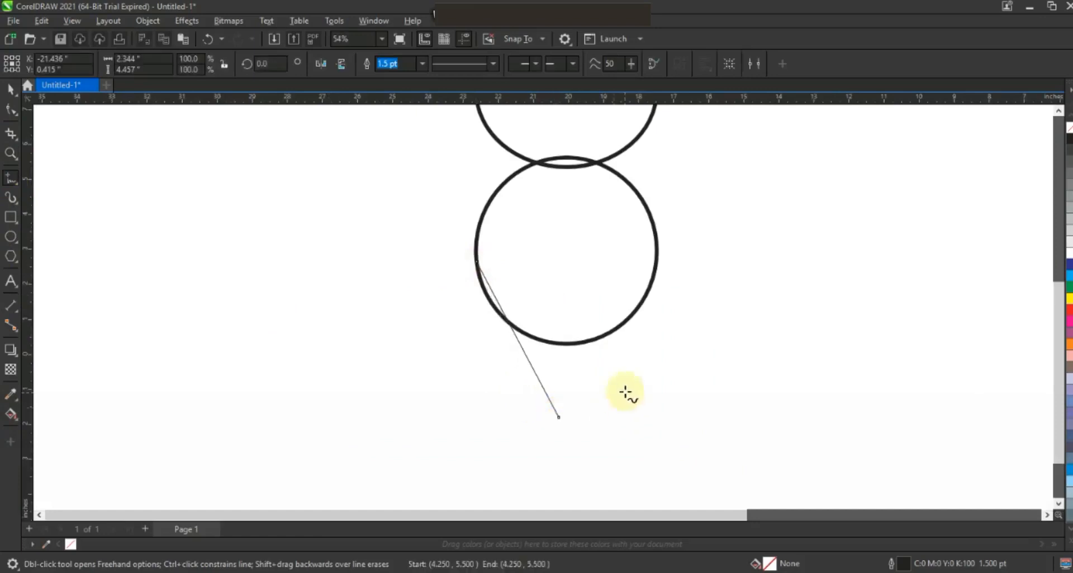
# Step: Convert the straight line to a curve and bend it into an S that follows the circle's lower-left edge
pyautogui.click(12, 110)
pyautogui.moveTo(388, 215); pyautogui.dragTo(583, 412)
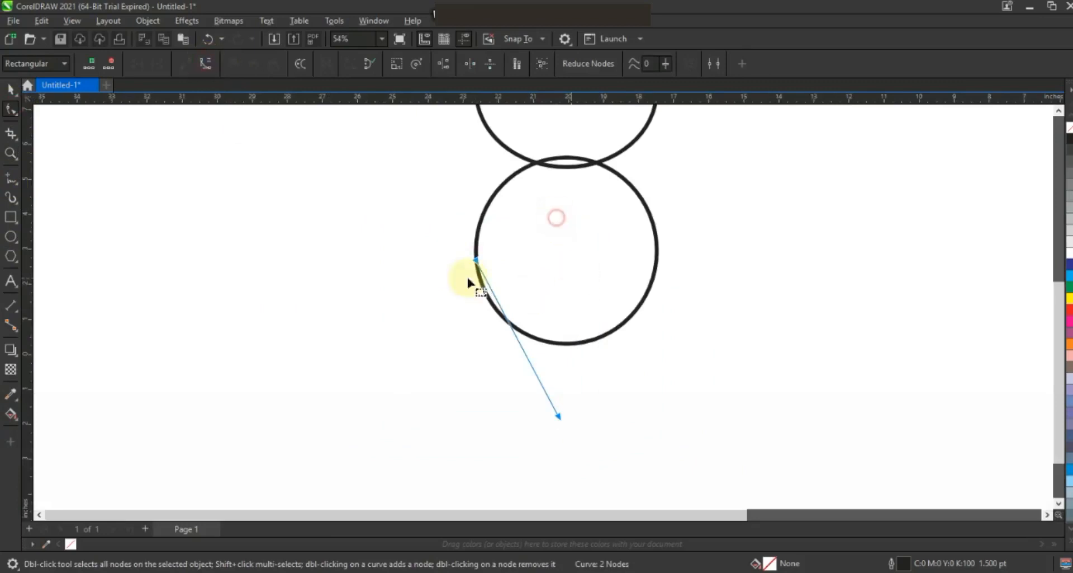
pyautogui.moveTo(505, 313); pyautogui.dragTo(476, 325)
pyautogui.moveTo(535, 364); pyautogui.dragTo(560, 352)
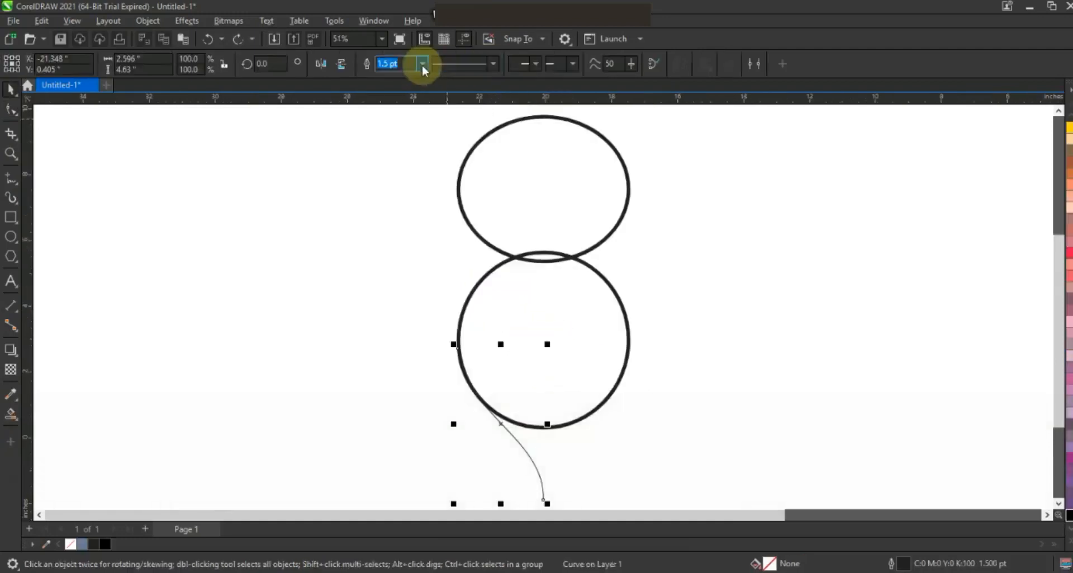
# Step: Give the S-curve an 8 pt red outline
pyautogui.click(423, 64)
pyautogui.click(394, 168)
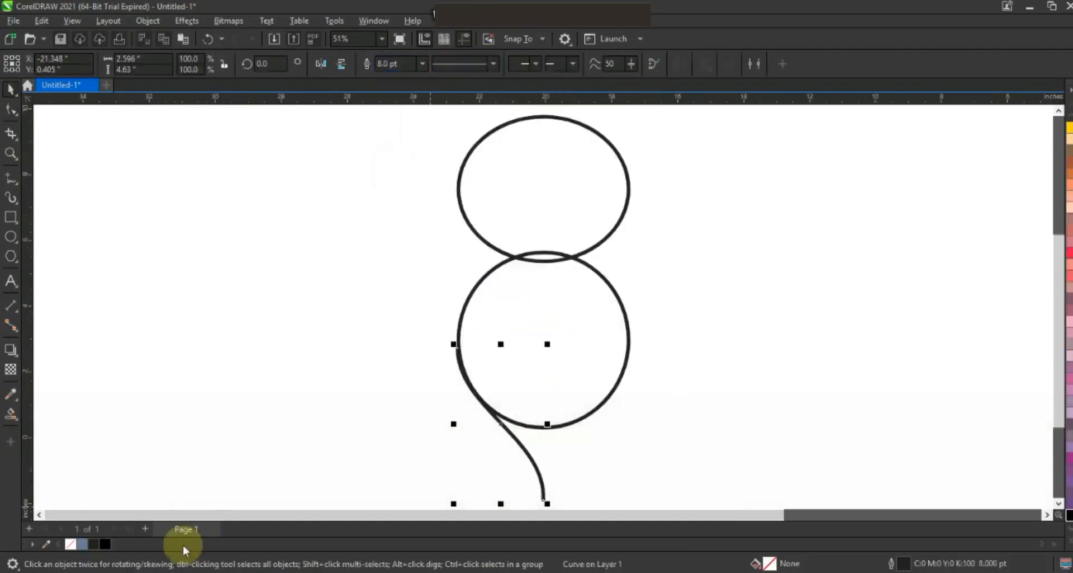
pyautogui.click(1071, 541)
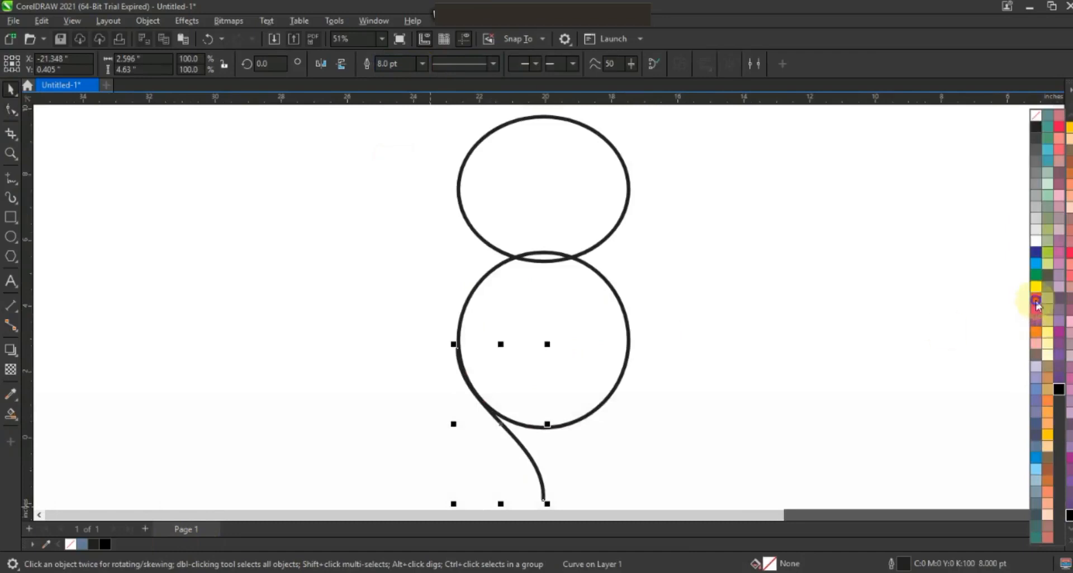
pyautogui.rightClick(1037, 305)
# Step: Create a horizontally mirrored copy of the red curve on the opposite side of the circle, crossing the original at the tip
pyautogui.scroll(1, 566, 359)
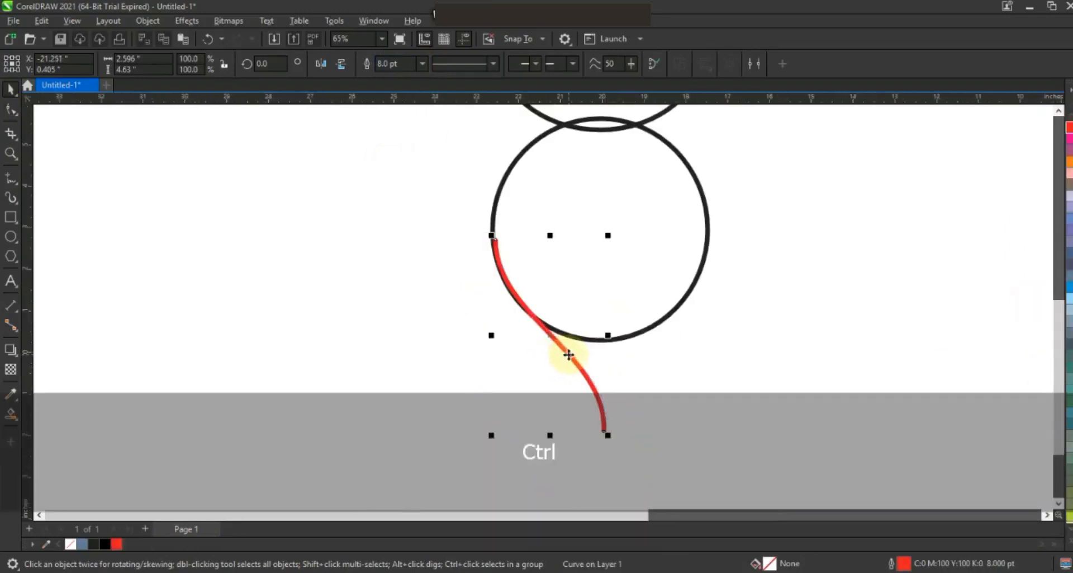
pyautogui.moveTo(491, 336); pyautogui.dragTo(652, 341)
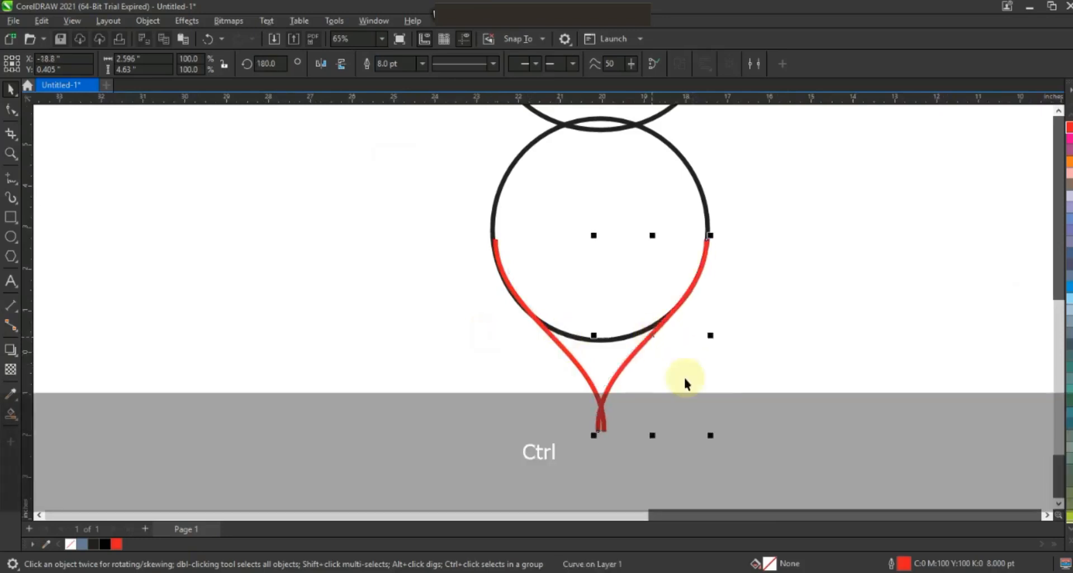
pyautogui.click(688, 379)
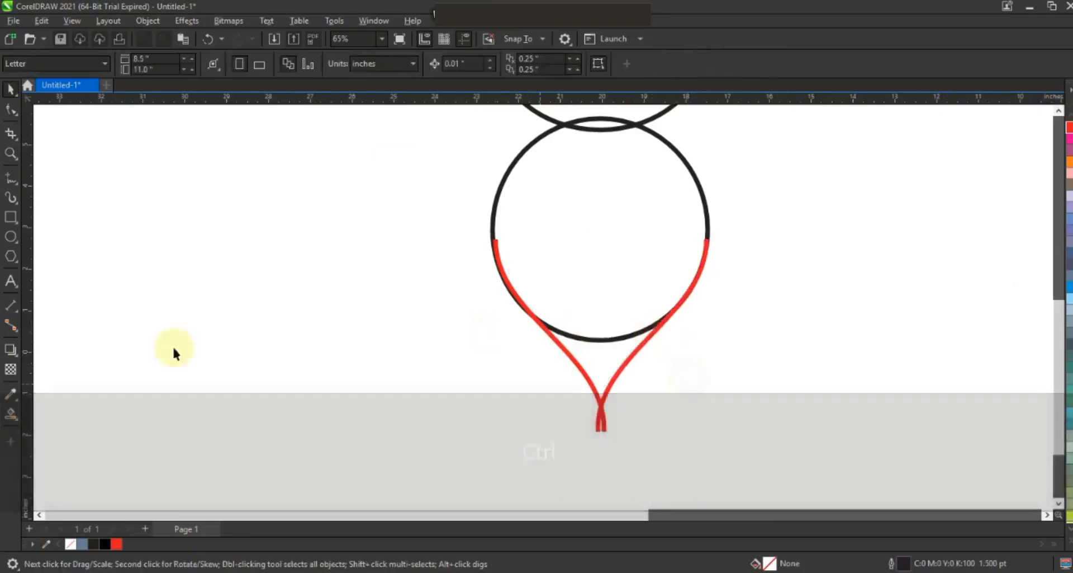
# Step: Smart-fill the area enclosed by the circle's bottom and the two red curves, and delete both red curves
pyautogui.click(10, 414)
pyautogui.click(613, 366)
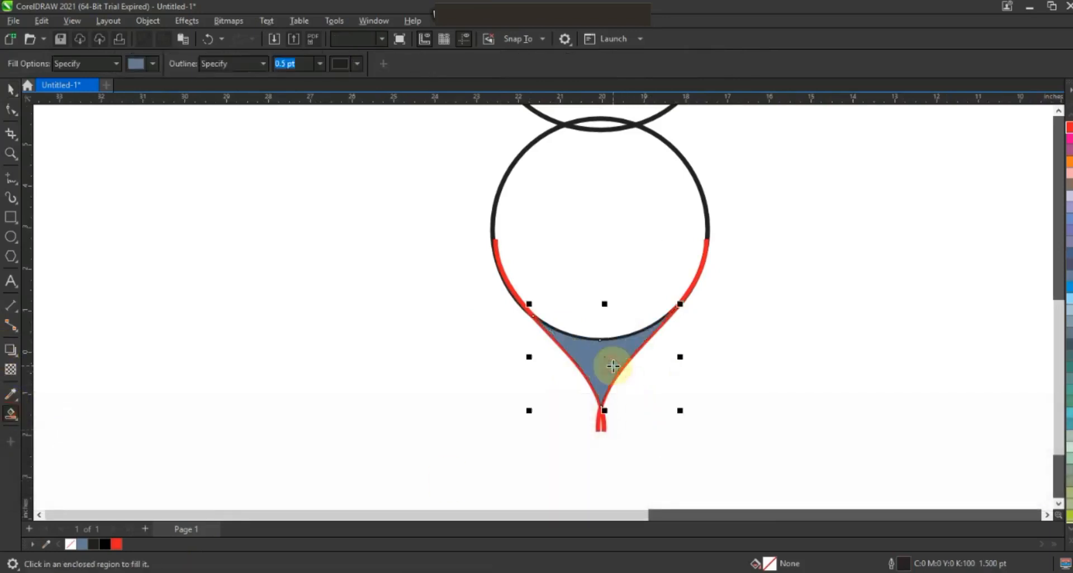
pyautogui.click(10, 88)
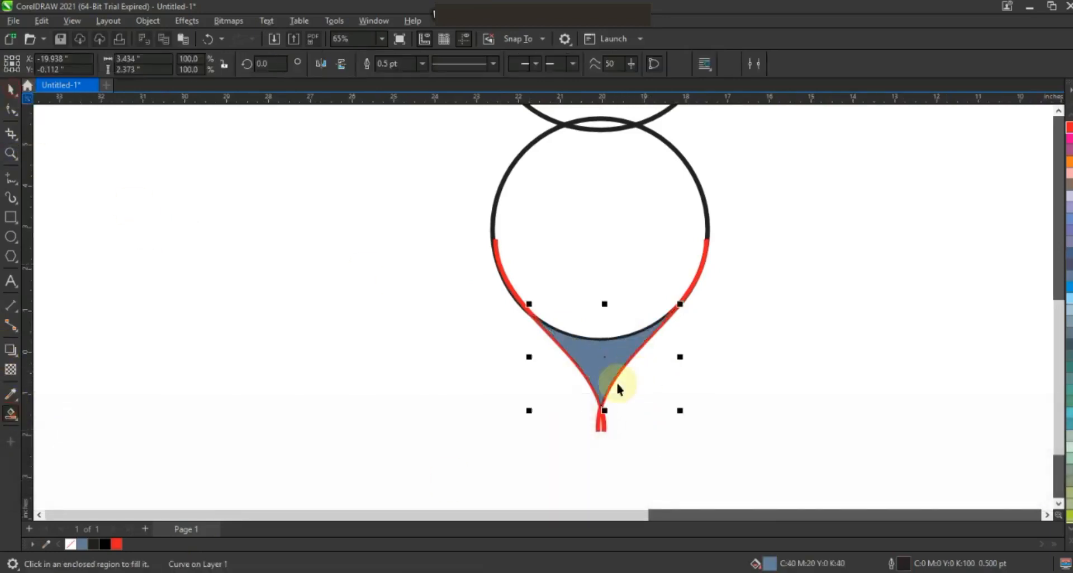
pyautogui.click(602, 426)
pyautogui.press('Delete')
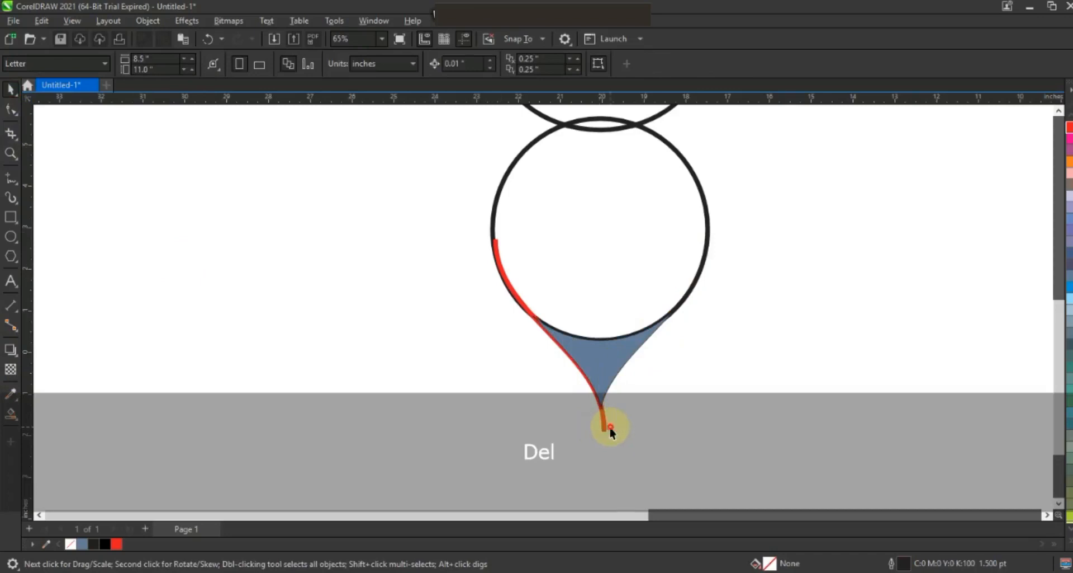
pyautogui.click(605, 425)
pyautogui.press('Delete')
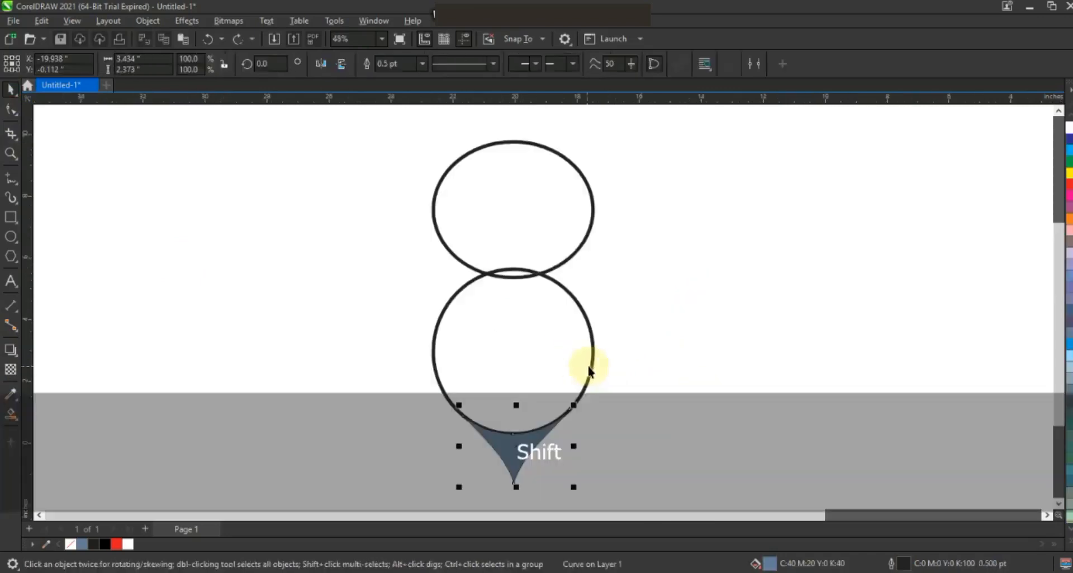
# Step: Move the lower circle and its pointed tail straight up together so the circle overlaps the upper ellipse further
pyautogui.keyDown('shift'); pyautogui.click(594, 366); pyautogui.keyUp('shift')
pyautogui.moveTo(636, 227); pyautogui.dragTo(364, 510)
pyautogui.moveTo(501, 446); pyautogui.dragTo(505, 424)
pyautogui.click(576, 419)
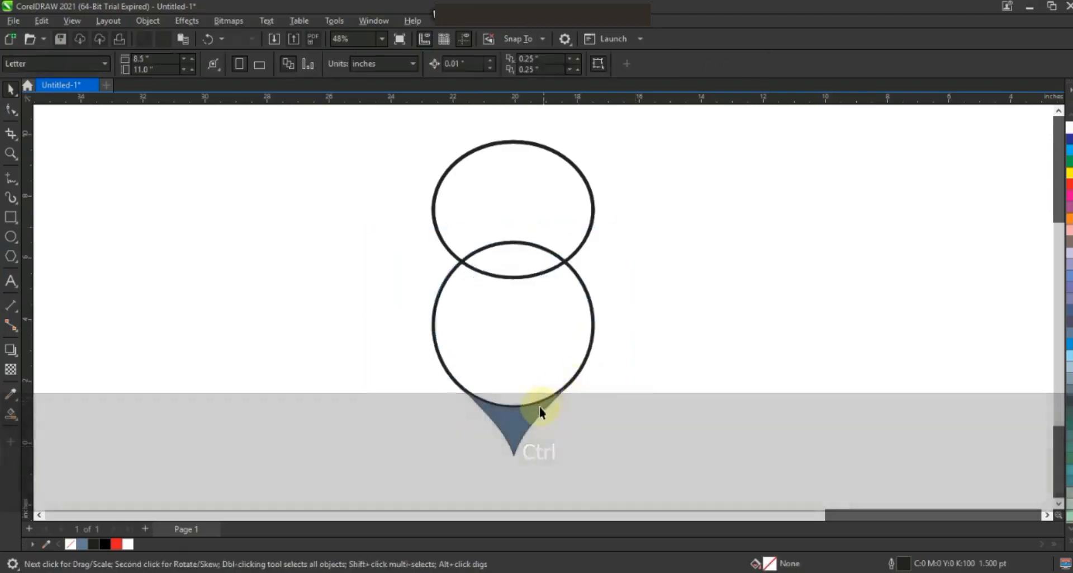
# Step: Weld the pointed tail and the lower circle into a single teardrop outline
pyautogui.click(531, 412)
pyautogui.moveTo(459, 378); pyautogui.dragTo(456, 375)
pyautogui.moveTo(505, 421); pyautogui.dragTo(505, 421)
pyautogui.keyDown('shift'); pyautogui.click(583, 364); pyautogui.keyUp('shift')
pyautogui.click(454, 64)
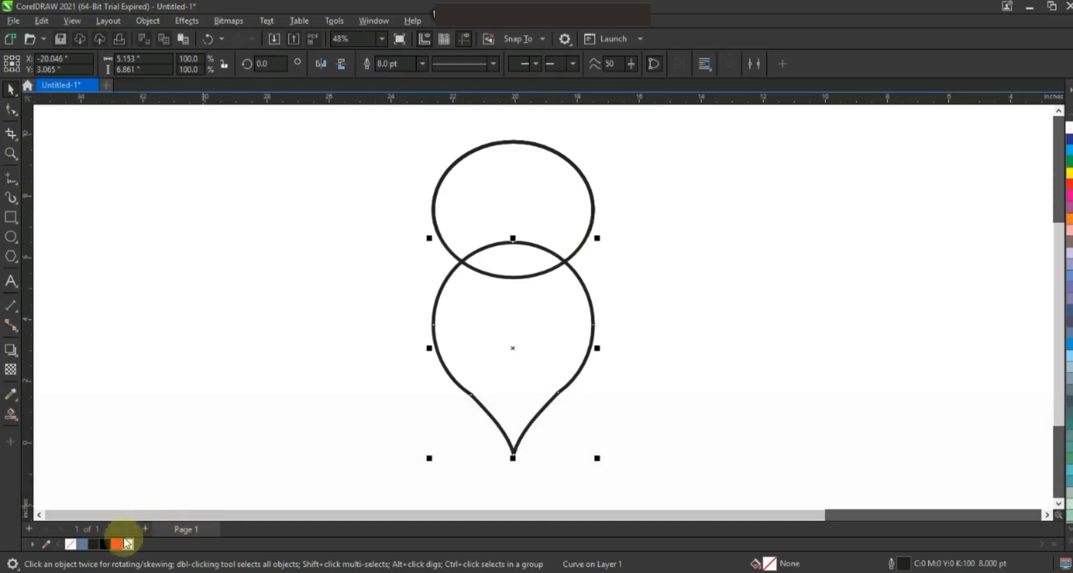
# Step: Fill the teardrop and the upper ellipse with black and weld them into one shape
pyautogui.click(104, 543)
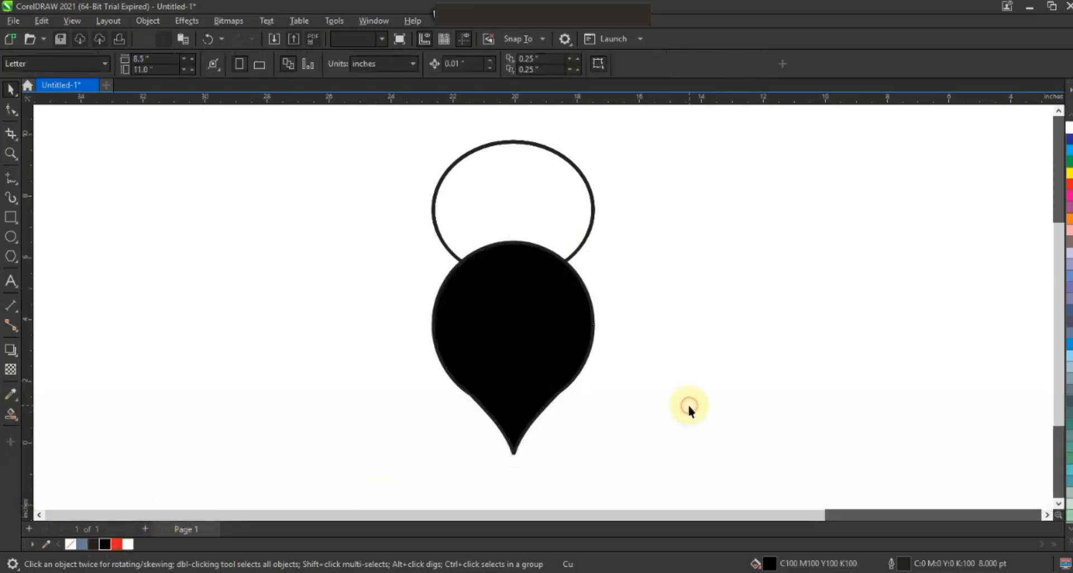
pyautogui.keyDown('shift'); pyautogui.click(517, 205); pyautogui.keyUp('shift')
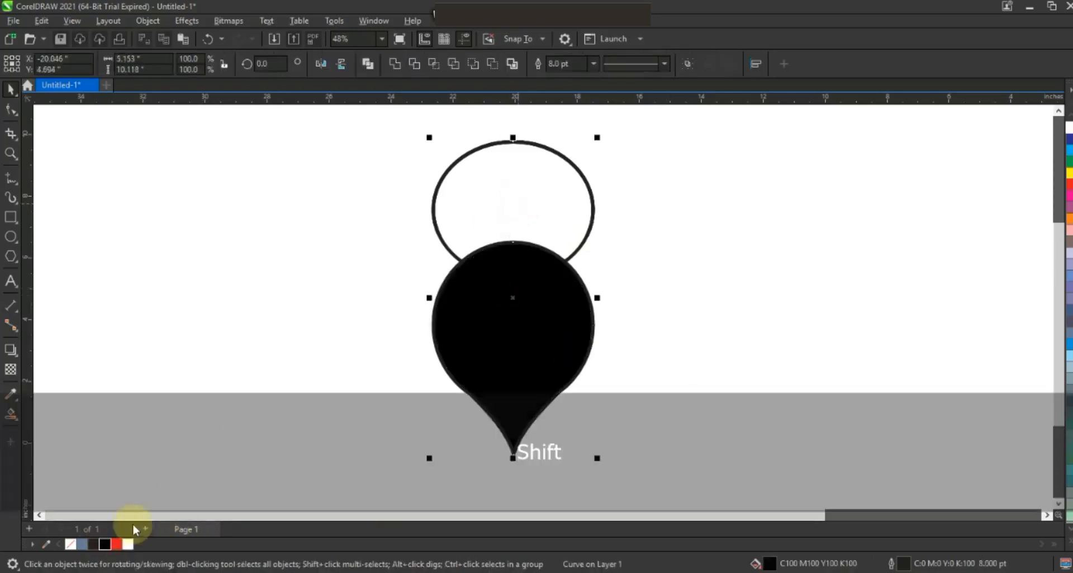
pyautogui.click(94, 543)
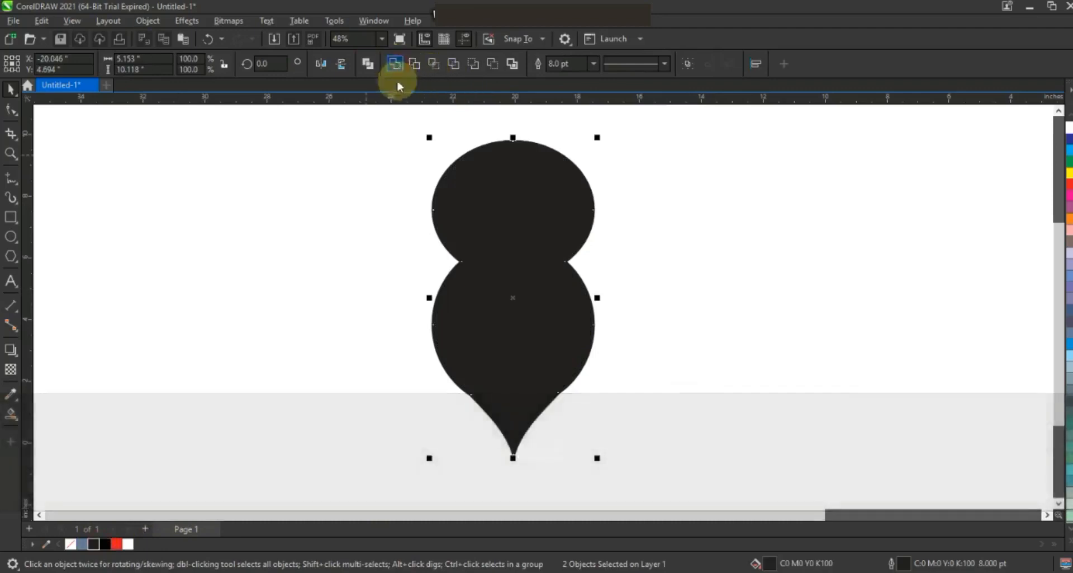
pyautogui.click(394, 63)
# Step: Fill the welded shape with the C100 M100 Y100 K100 black and remove its outline
pyautogui.click(496, 327)
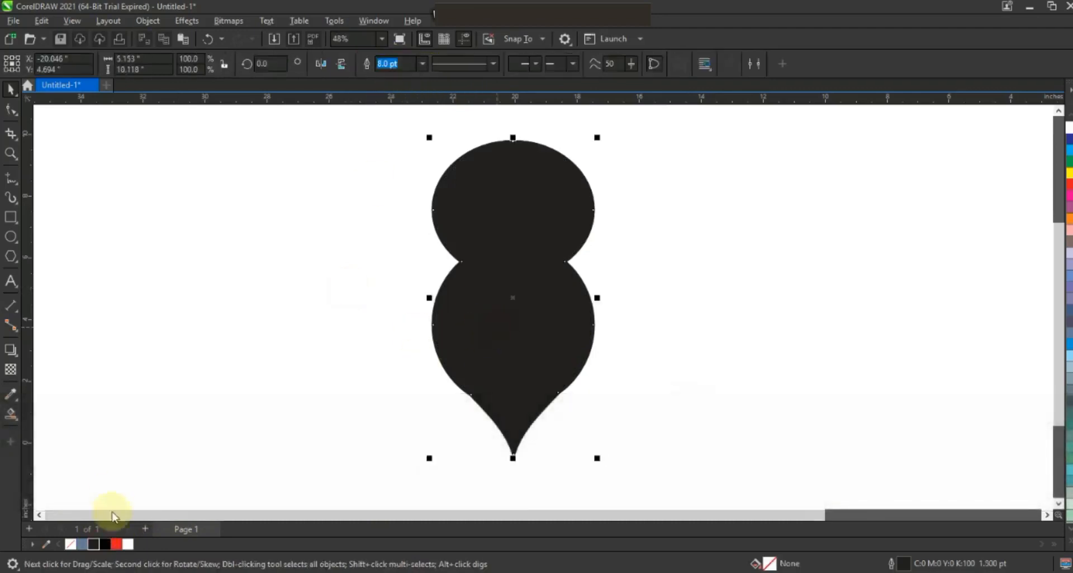
pyautogui.click(105, 542)
pyautogui.rightClick(70, 543)
pyautogui.click(204, 407)
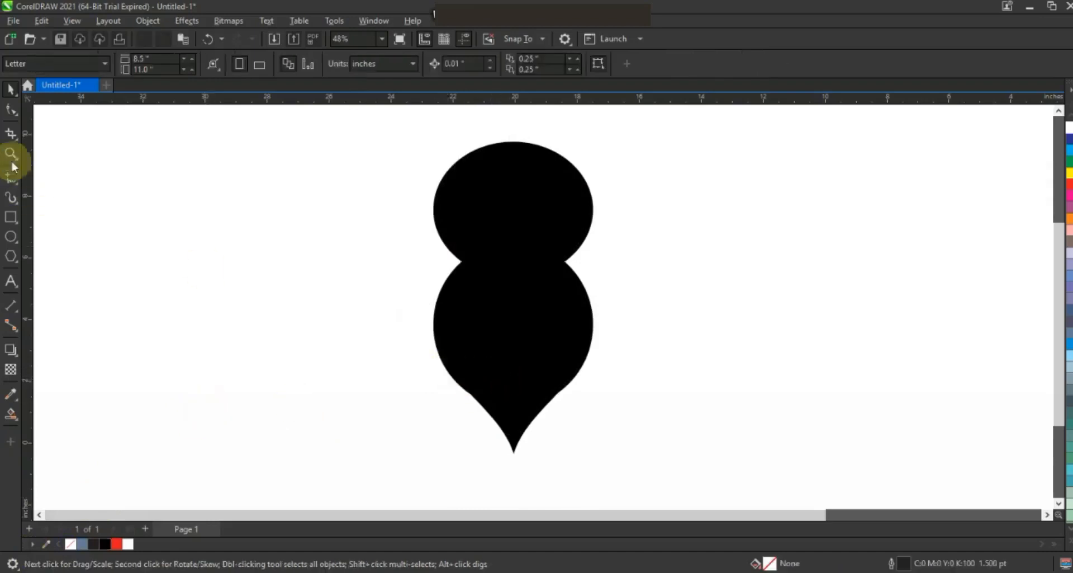
# Step: Draw an ellipse about 4.19 by 3.83 inches inside the black shape's upper lobe and fill it with white
pyautogui.moveTo(376, 126); pyautogui.dragTo(679, 287)
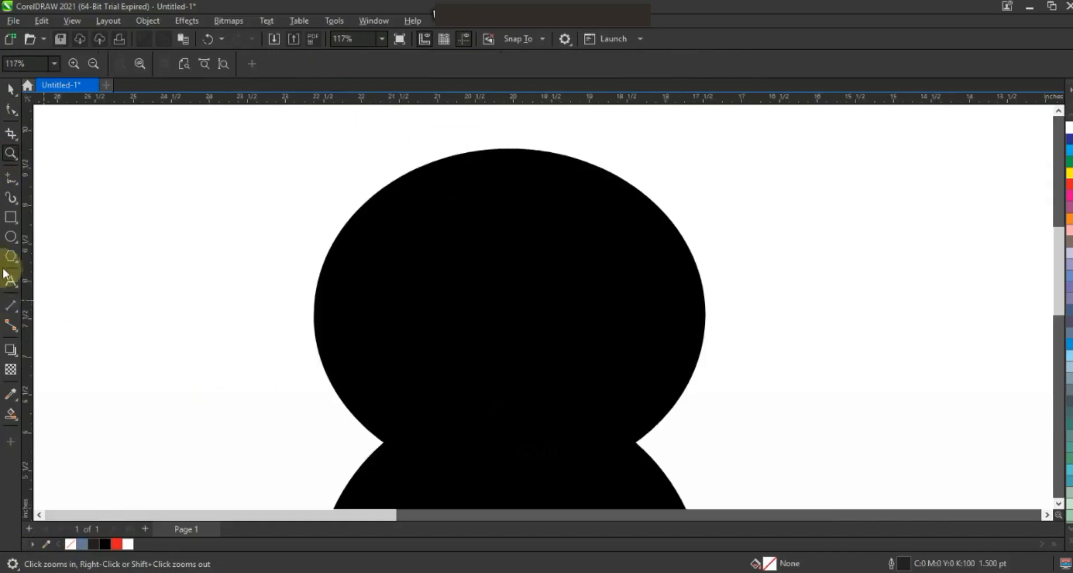
pyautogui.click(12, 237)
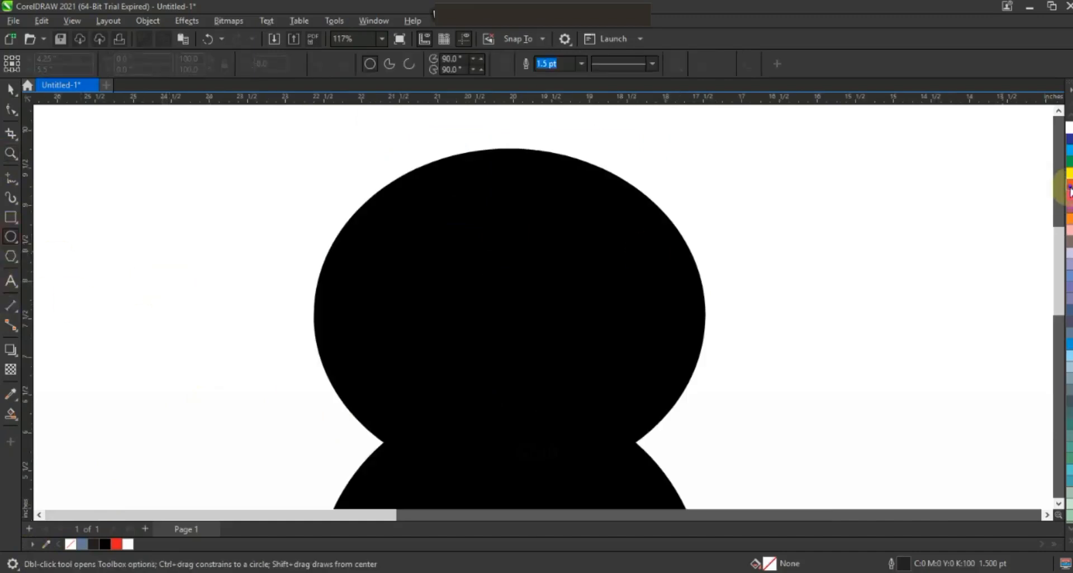
pyautogui.moveTo(347, 169); pyautogui.dragTo(671, 463)
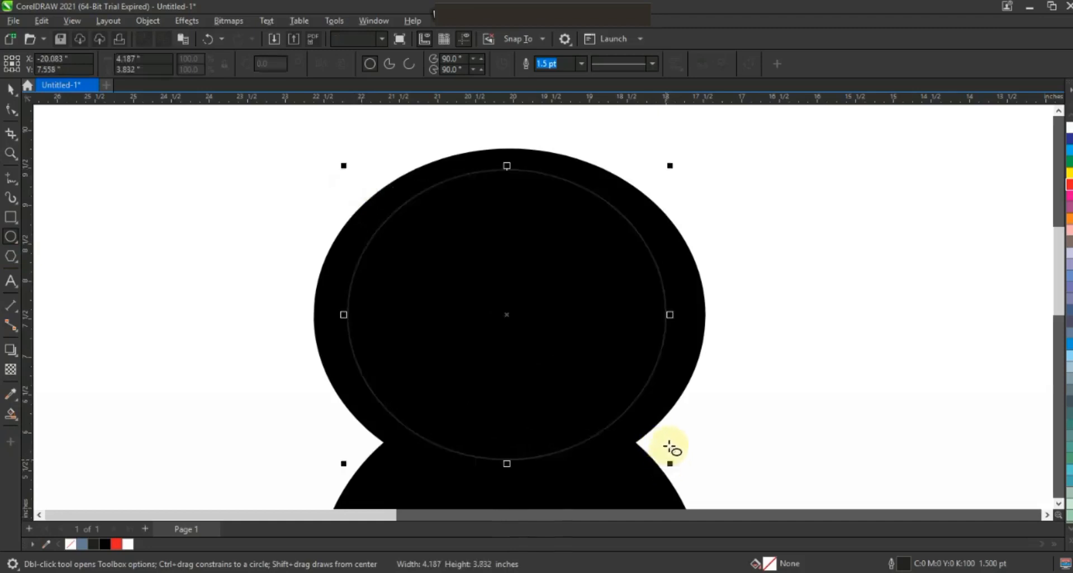
pyautogui.click(11, 88)
pyautogui.click(126, 543)
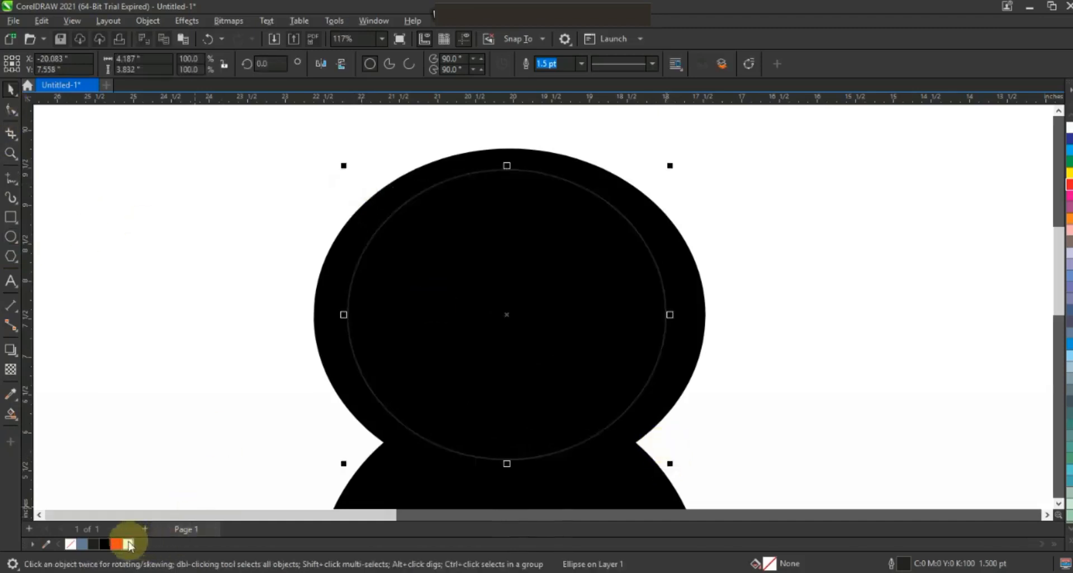
# Step: Reposition and resize the white ellipse to about 4.53 by 3.88 inches so an even black rim surrounds it
pyautogui.moveTo(395, 347)
pyautogui.mouseDown()
pyautogui.moveTo(391, 359)
pyautogui.moveTo(385, 349)
pyautogui.mouseUp()
pyautogui.moveTo(660, 316); pyautogui.dragTo(685, 316)
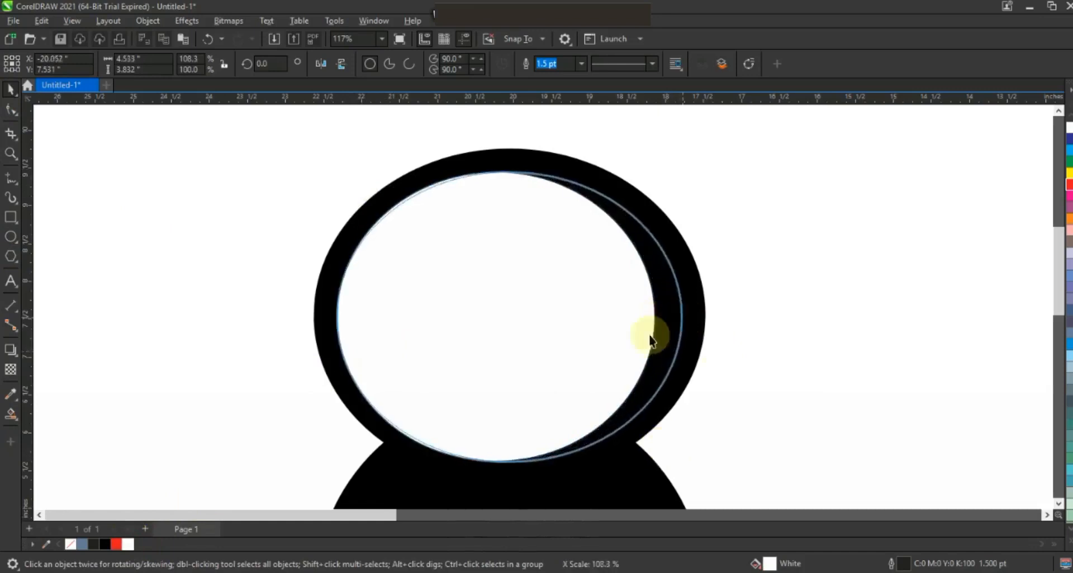
pyautogui.moveTo(509, 466); pyautogui.dragTo(509, 468)
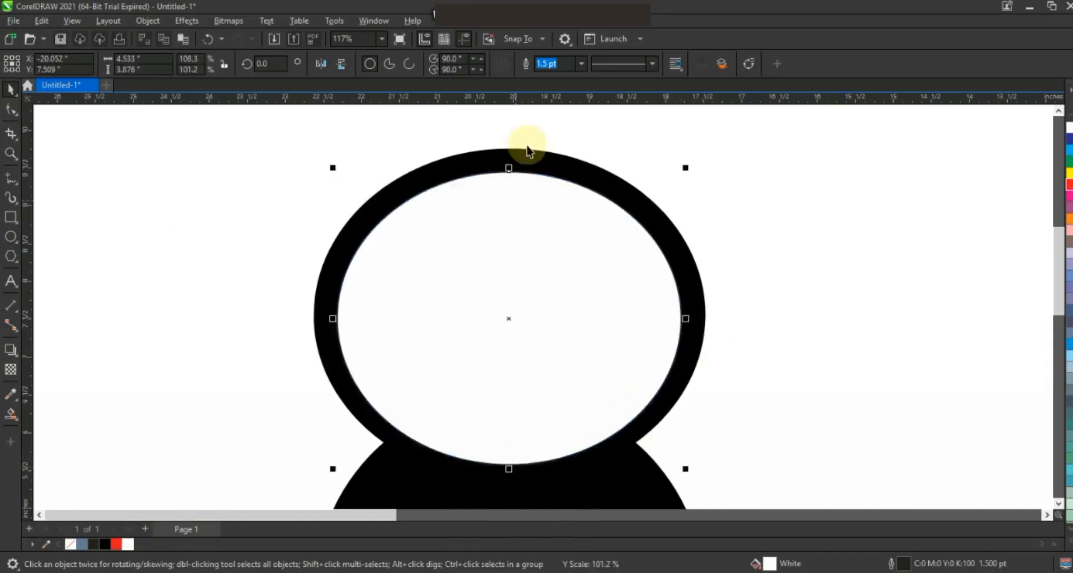
# Step: Centre the white ellipse horizontally on the black shape and shift it slightly upward
pyautogui.press('c')
pyautogui.keyDown('shift'); pyautogui.click(541, 151); pyautogui.keyUp('shift')
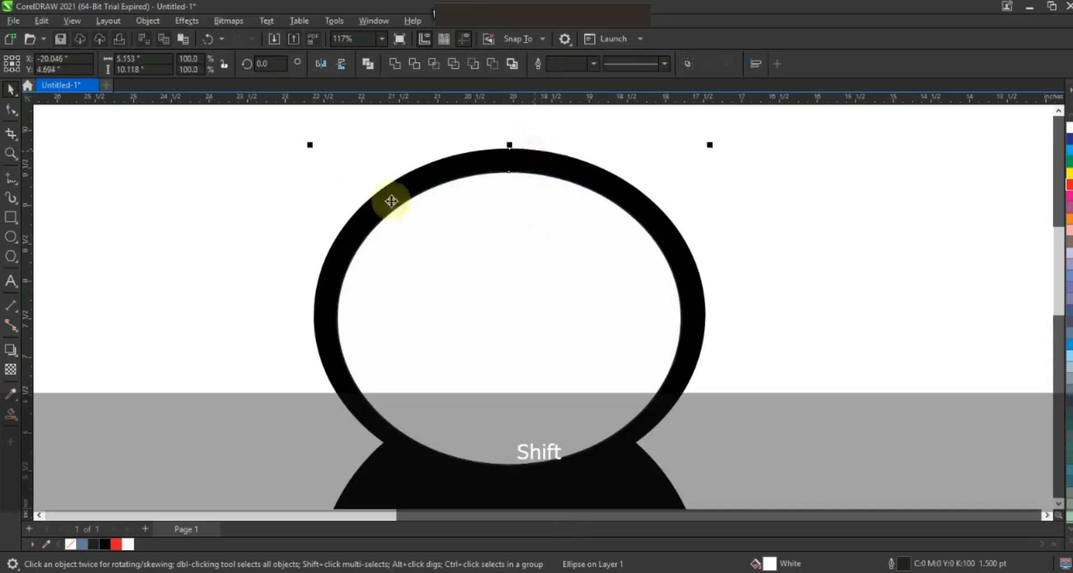
pyautogui.press('c')
pyautogui.click(300, 218)
pyautogui.moveTo(425, 284); pyautogui.dragTo(425, 282)
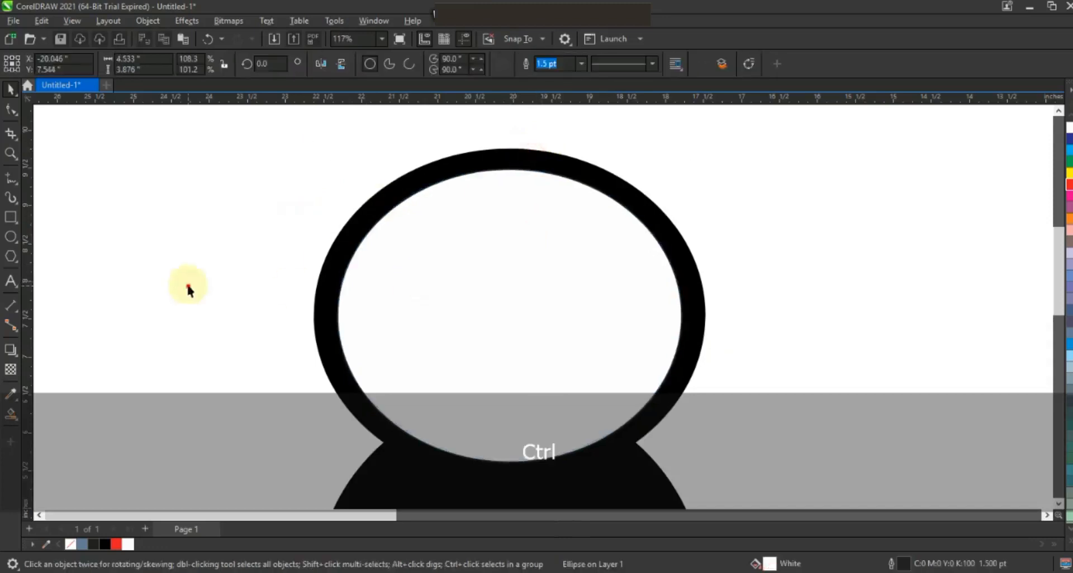
pyautogui.click(187, 288)
# Step: Draw an unfilled ellipse about 4.25 by 3.65 inches over the white ellipse, offset so a white crescent remains along its right edge
pyautogui.click(11, 237)
pyautogui.moveTo(275, 179); pyautogui.dragTo(637, 458)
pyautogui.click(10, 88)
pyautogui.moveTo(271, 319); pyautogui.dragTo(311, 322)
pyautogui.moveTo(443, 304); pyautogui.dragTo(469, 321)
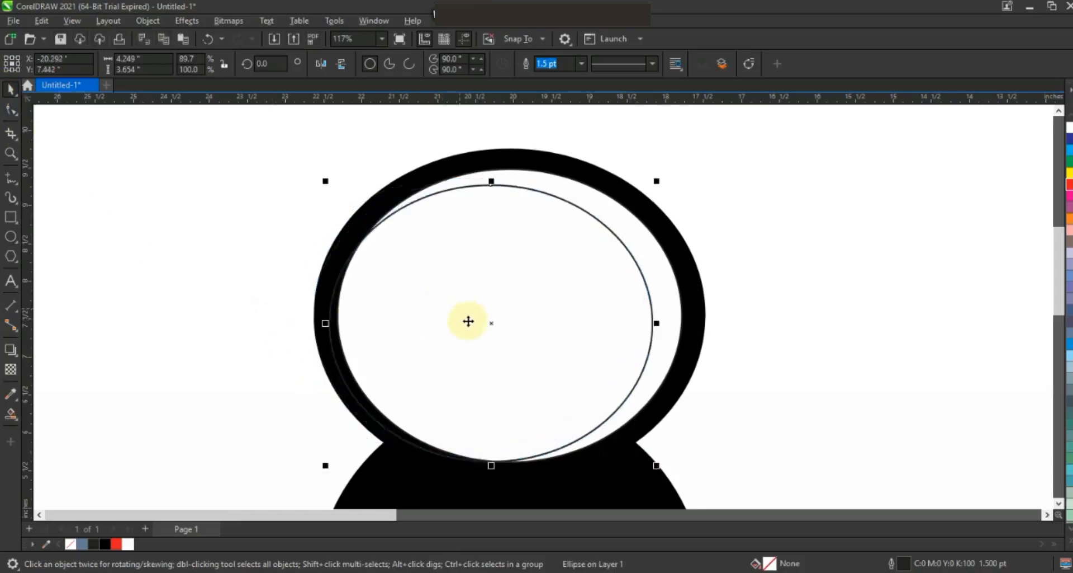
# Step: Smart-fill the region where the new ellipse overlaps the white ellipse, and delete the construction ellipse
pyautogui.click(11, 414)
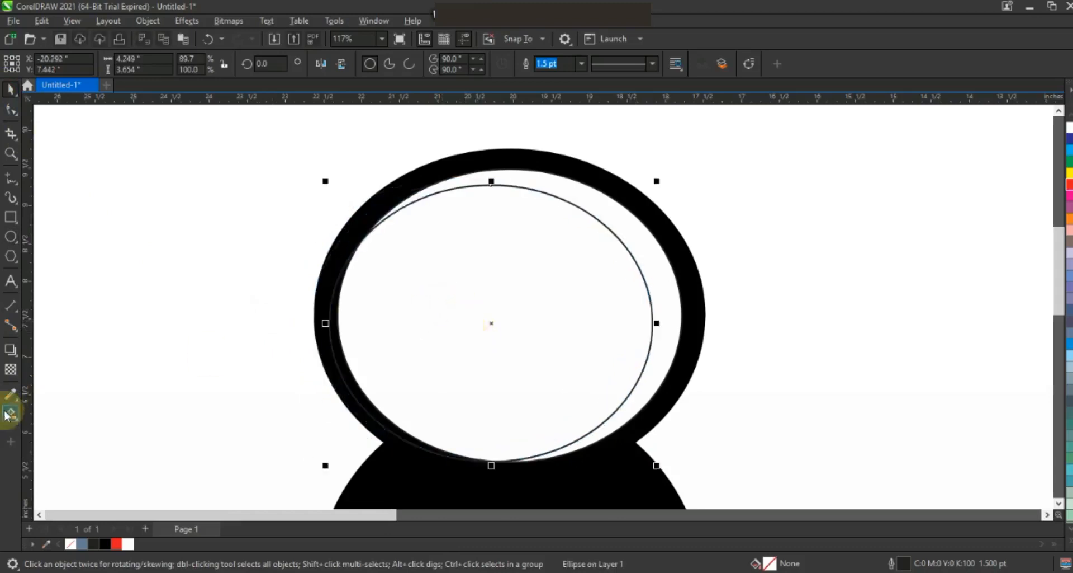
pyautogui.click(548, 321)
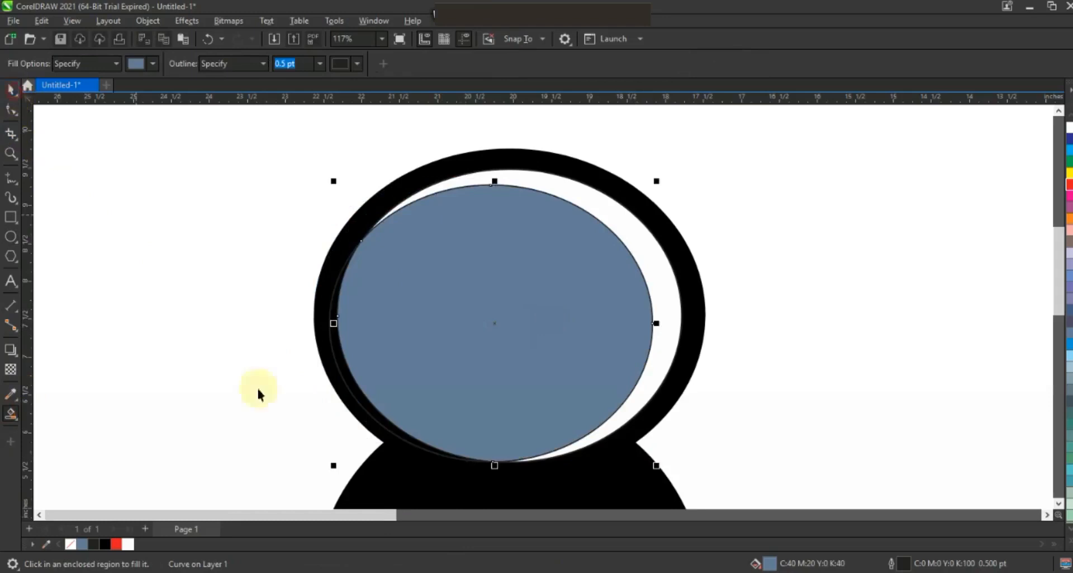
pyautogui.press('space')
pyautogui.press('Delete')
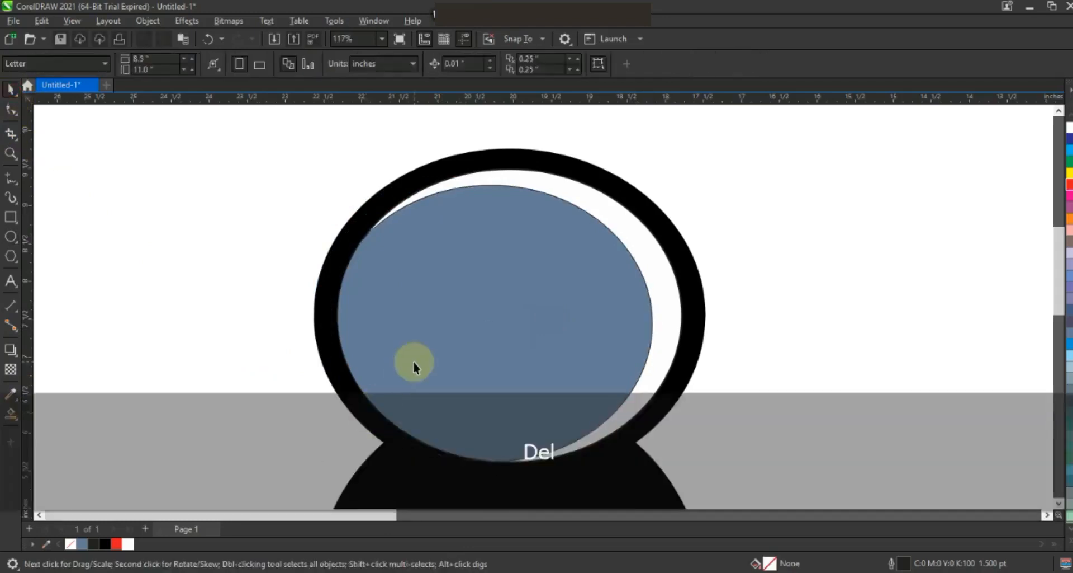
# Step: Fill the overlap region with orange C0 M34 Y100 K0 and remove its outline
pyautogui.click(414, 364)
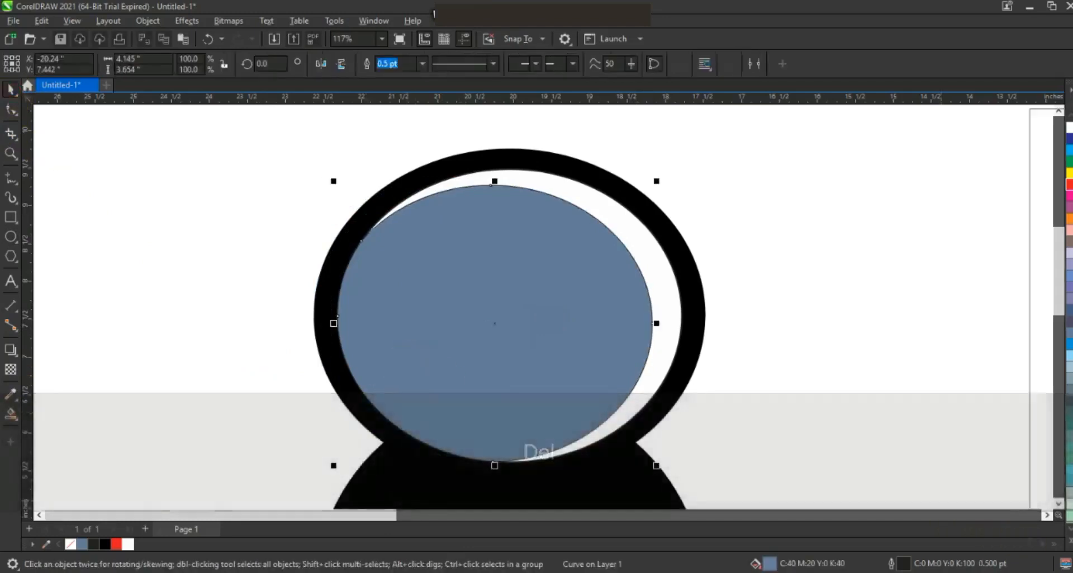
pyautogui.click(1048, 437)
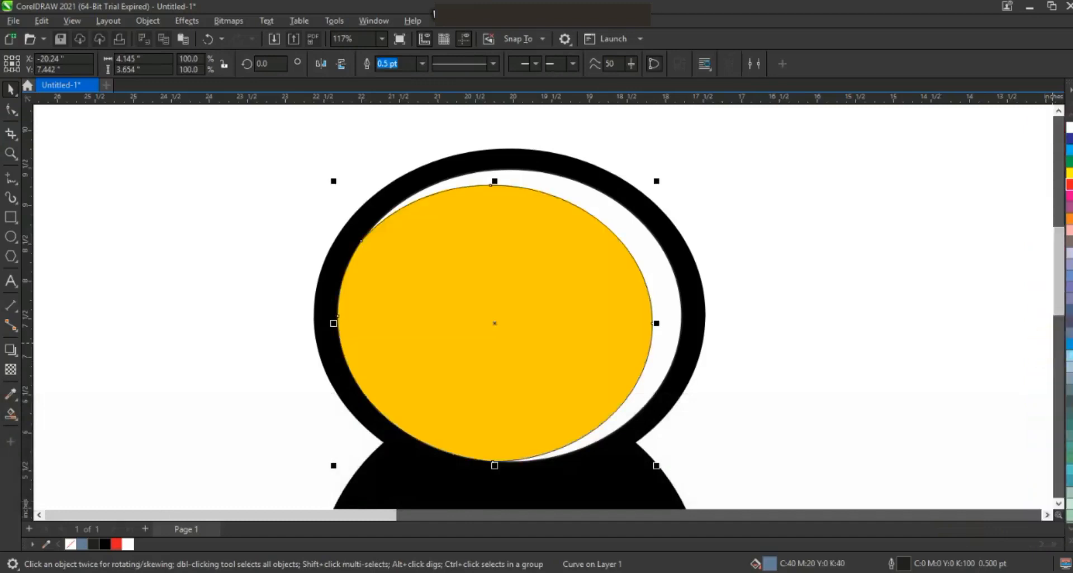
pyautogui.moveTo(1047, 342)
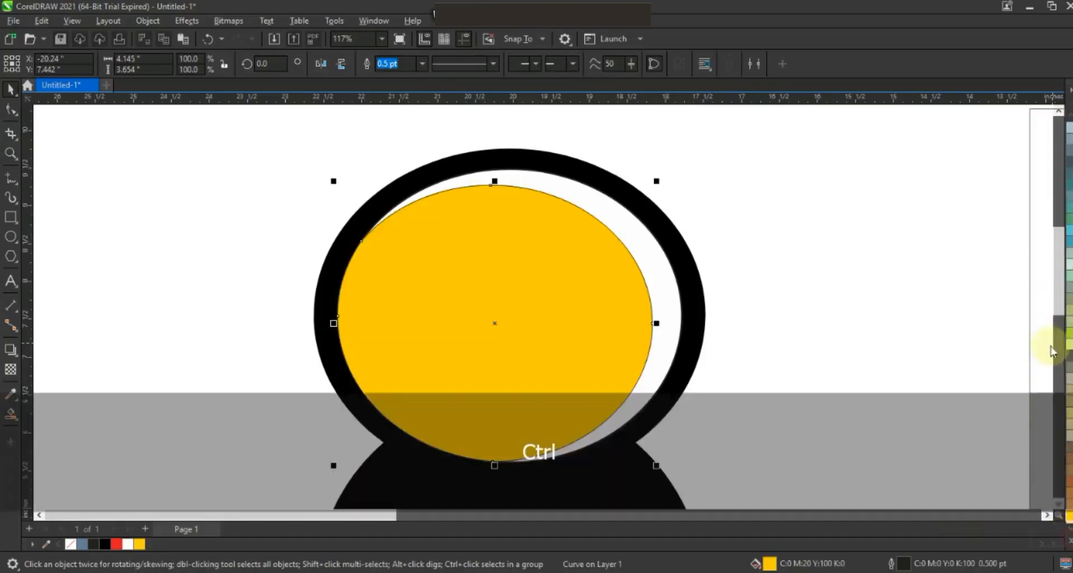
pyautogui.keyDown('ctrl'); pyautogui.click(1037, 332); pyautogui.keyUp('ctrl')
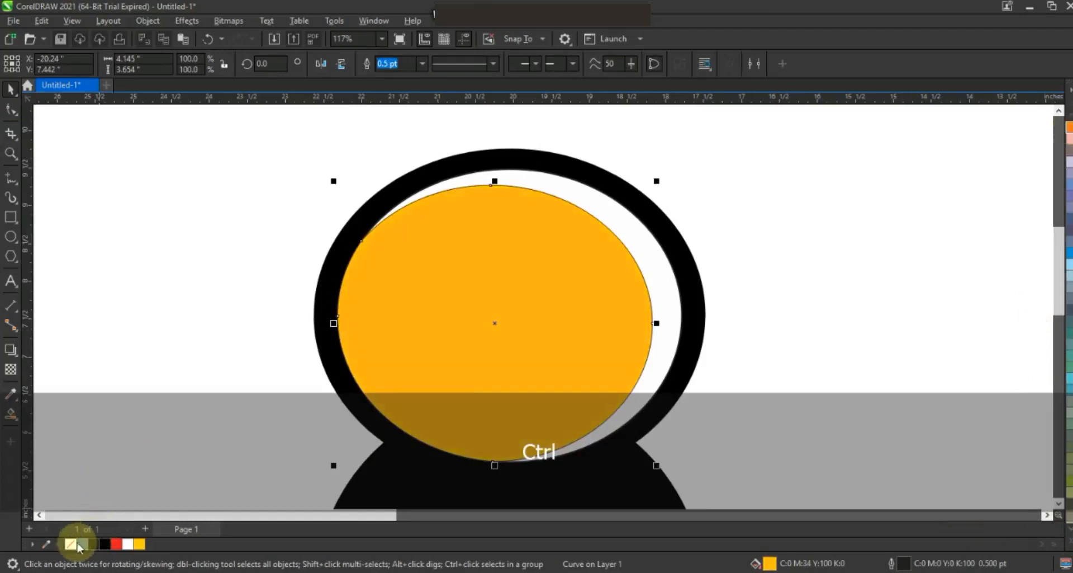
pyautogui.click(119, 376)
pyautogui.press('F3')
pyautogui.press('Escape')
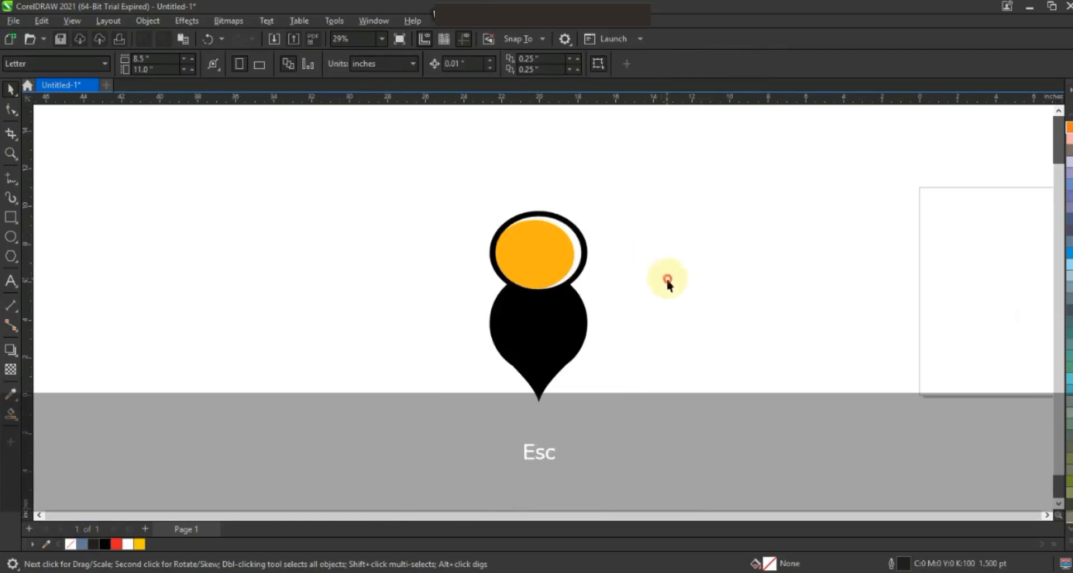
# Step: Draw an ellipse about 4.53 by 4.22 inches inside the black lower lobe and outline it in C40 M0 Y100 K0 green
pyautogui.click(13, 156)
pyautogui.moveTo(425, 204)
pyautogui.mouseDown()
pyautogui.moveTo(654, 429)
pyautogui.moveTo(736, 450)
pyautogui.moveTo(717, 449)
pyautogui.mouseUp()
pyautogui.click(12, 155)
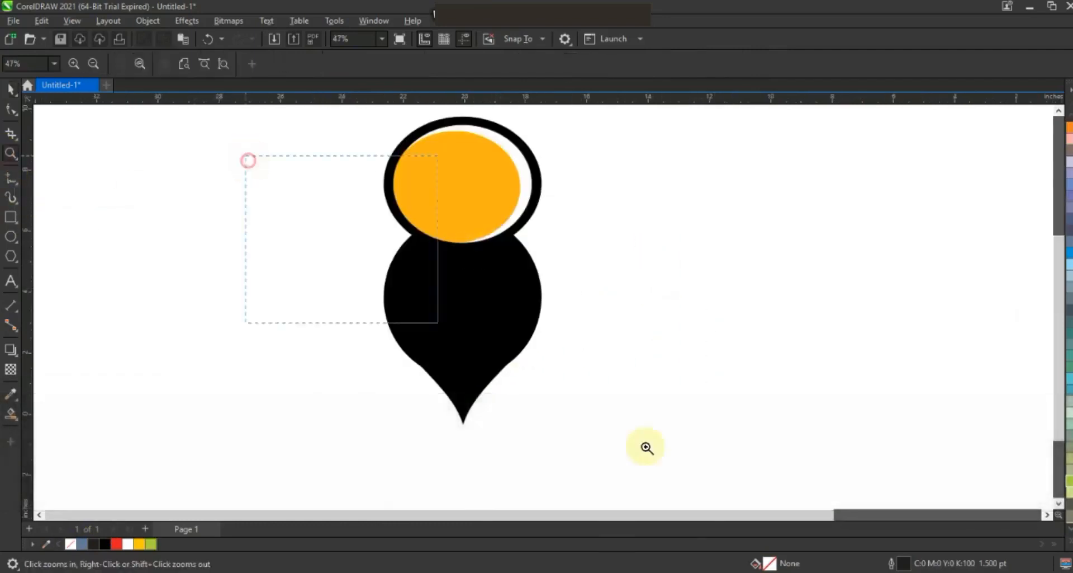
pyautogui.moveTo(250, 161); pyautogui.dragTo(719, 452)
pyautogui.click(11, 237)
pyautogui.moveTo(421, 215); pyautogui.dragTo(612, 391)
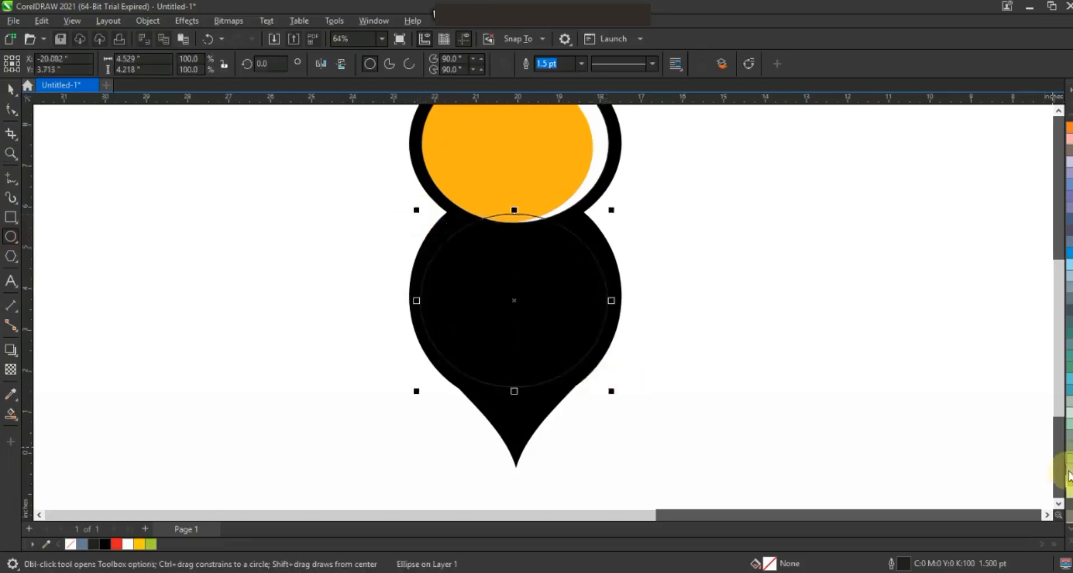
# Step: Convert the green-outlined ellipse to curves and stretch its upper and lower nodes outward along the lower lobe
pyautogui.click(11, 110)
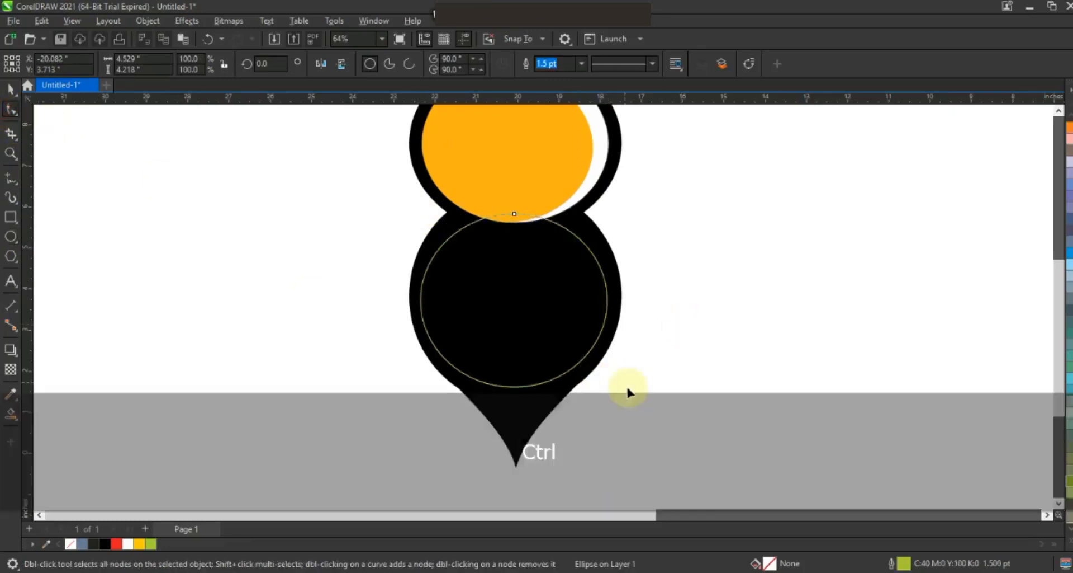
pyautogui.hotkey('ctrl', 'q')
pyautogui.moveTo(515, 388); pyautogui.dragTo(518, 407)
pyautogui.moveTo(514, 214); pyautogui.dragTo(510, 195)
pyautogui.moveTo(515, 400); pyautogui.dragTo(515, 407)
pyautogui.keyDown('ctrl'); pyautogui.click(507, 193); pyautogui.keyUp('ctrl')
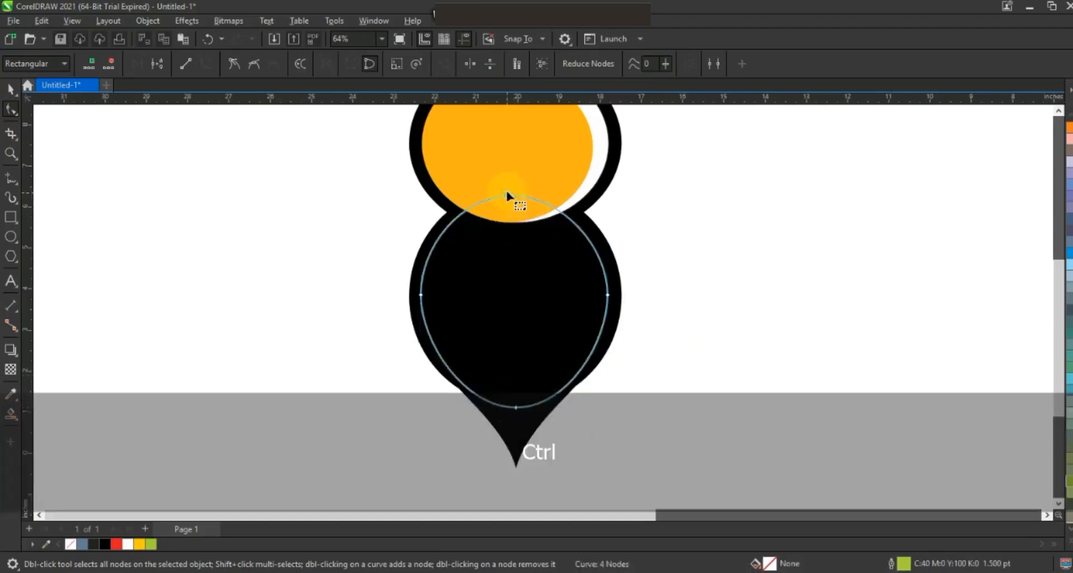
# Step: Draw an ellipse about 4.59 by 2.37 inches over the green curve's upper end, centre both horizontally, and trim the curve with it
pyautogui.click(11, 236)
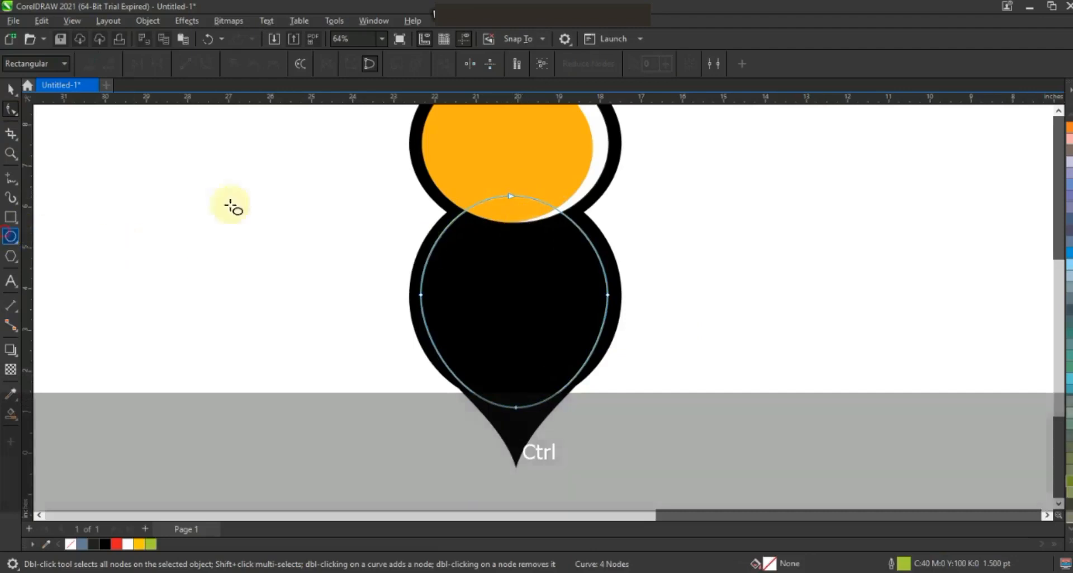
pyautogui.moveTo(411, 136); pyautogui.dragTo(603, 236)
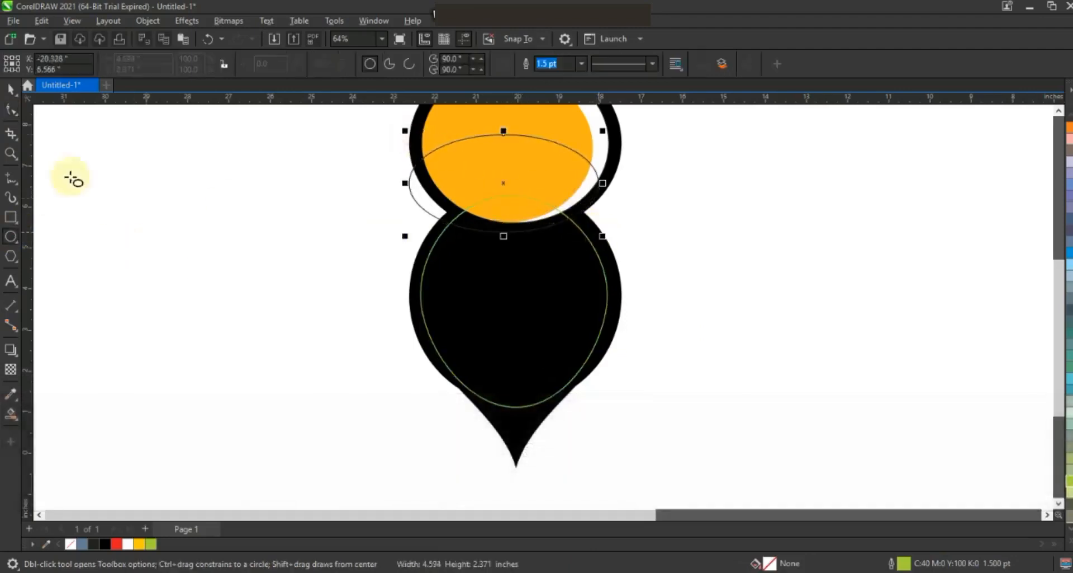
pyautogui.keyDown('shift'); pyautogui.click(523, 296); pyautogui.keyUp('shift')
pyautogui.press('c')
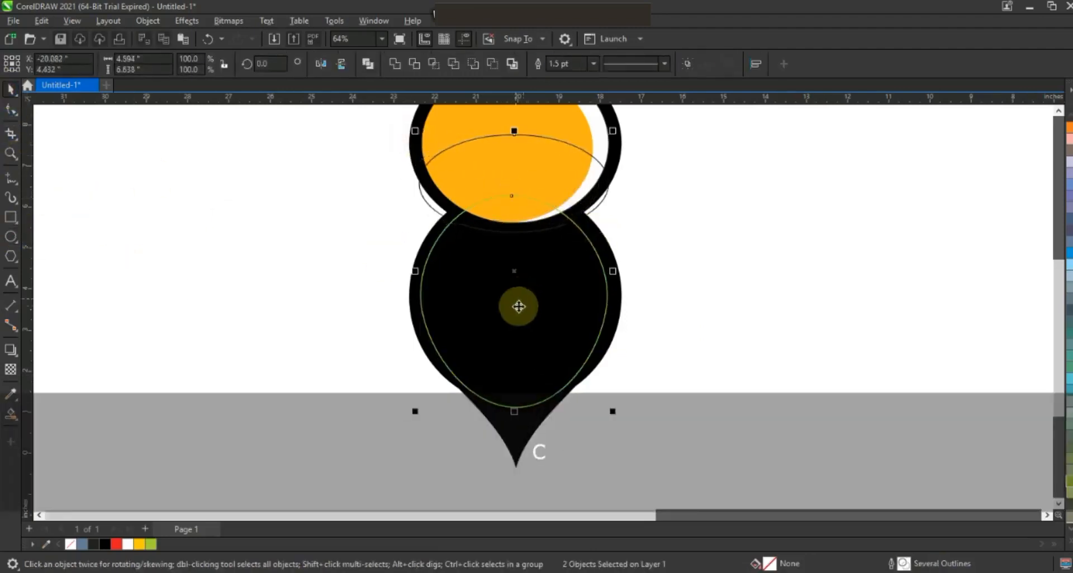
pyautogui.click(421, 63)
pyautogui.click(312, 168)
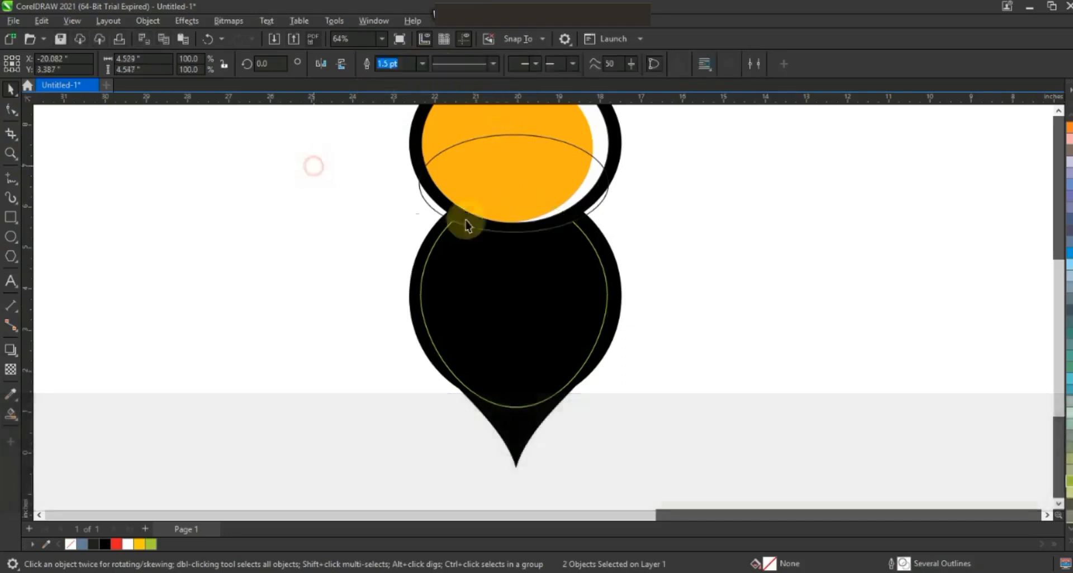
# Step: Delete the trimming ellipse, fill the trimmed lower curve with white and remove its outline
pyautogui.click(609, 208)
pyautogui.click(608, 208)
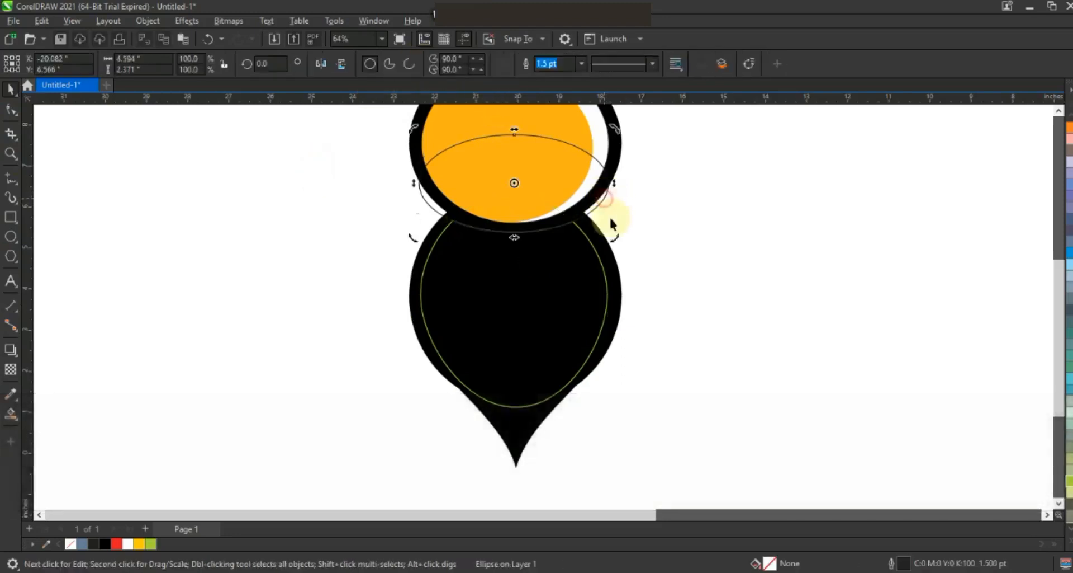
pyautogui.press('Delete')
pyautogui.click(586, 241)
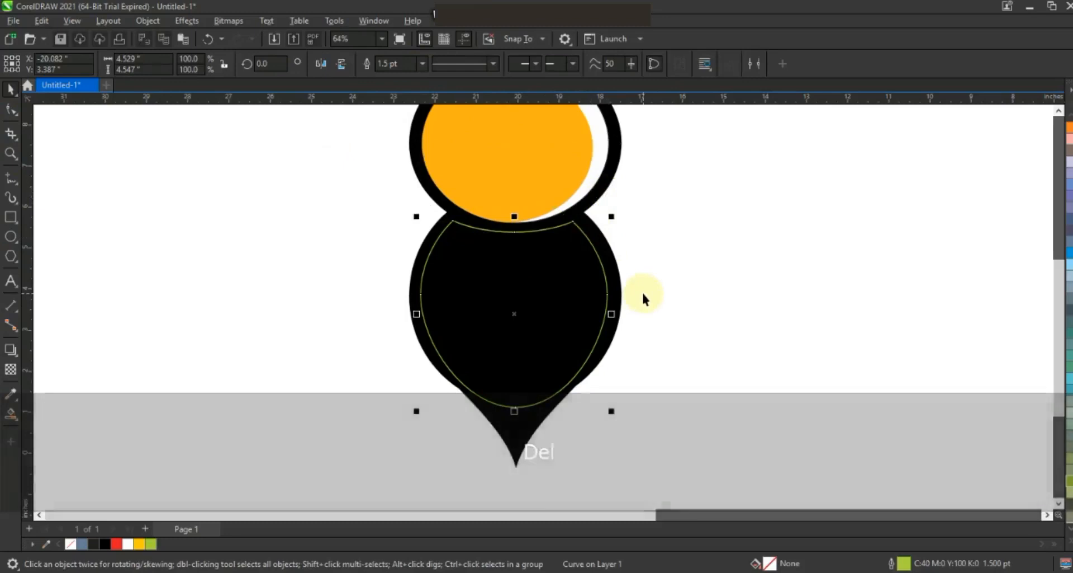
pyautogui.click(128, 544)
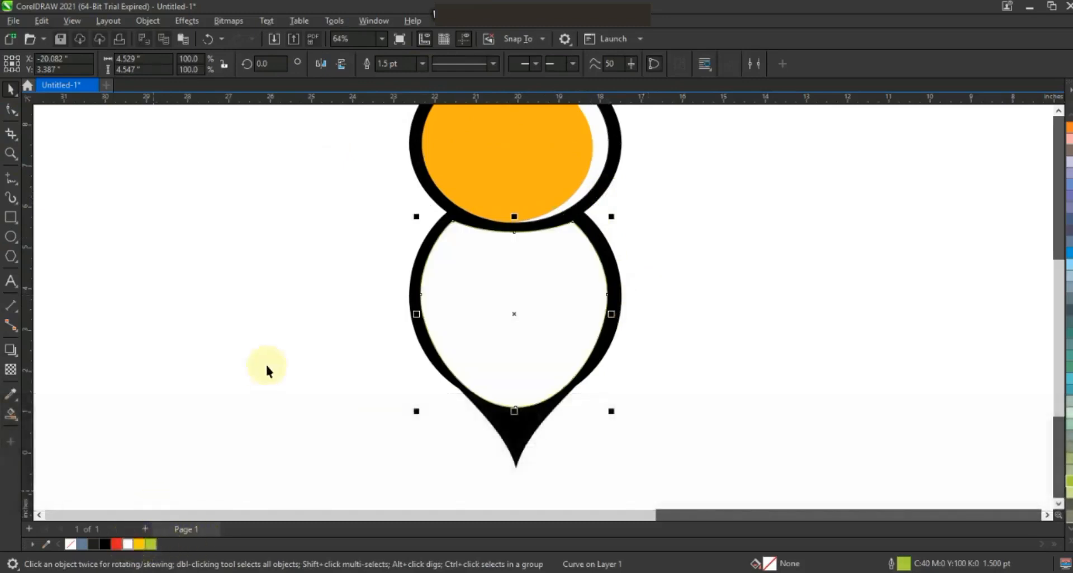
pyautogui.click(149, 378)
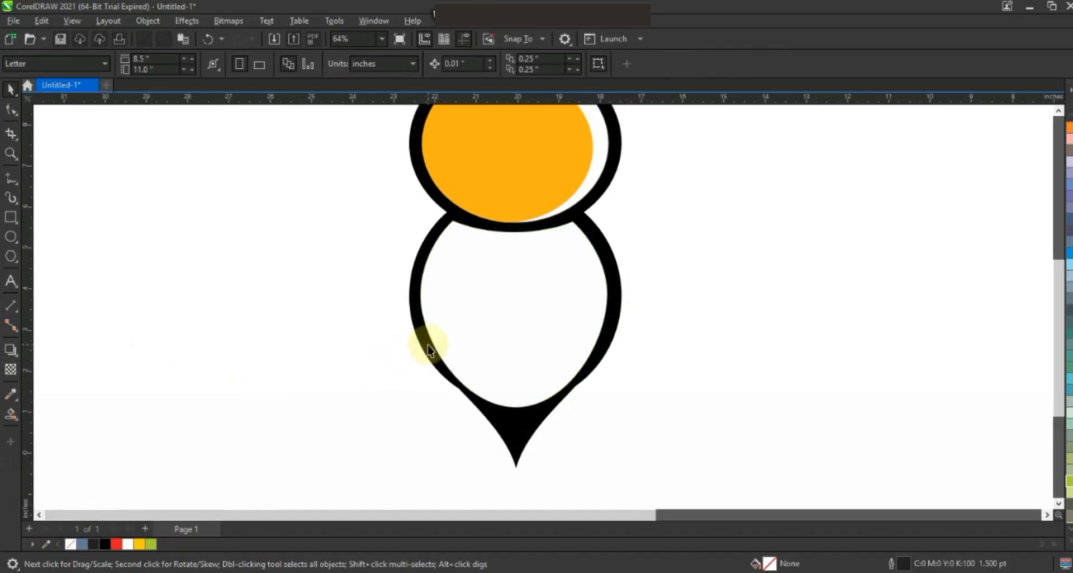
# Step: Smooth the black shape's lower contour by deleting the two corner nodes just above its pointed tip
pyautogui.click(427, 360)
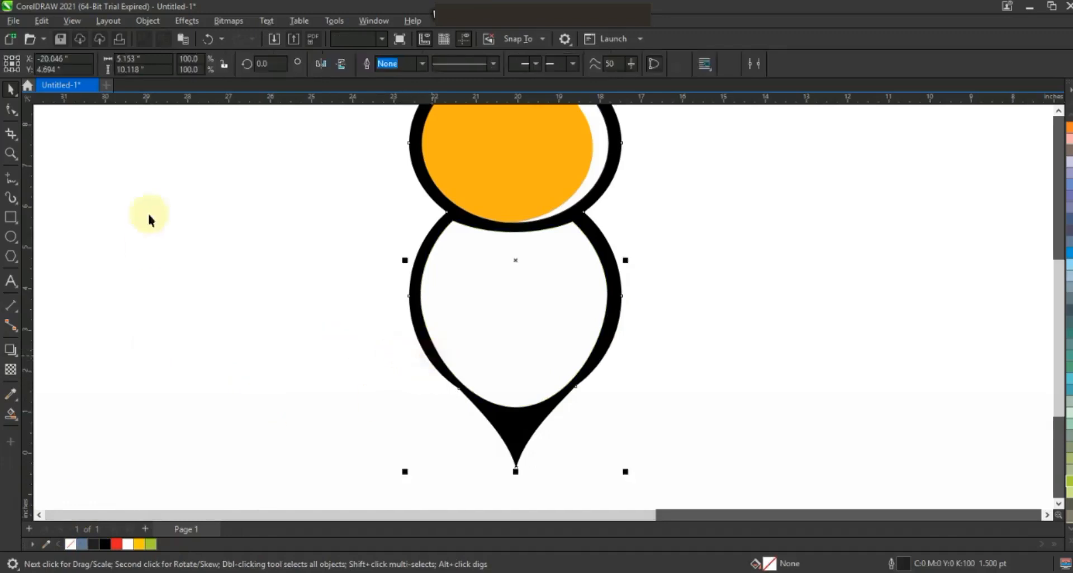
pyautogui.click(11, 111)
pyautogui.click(459, 388)
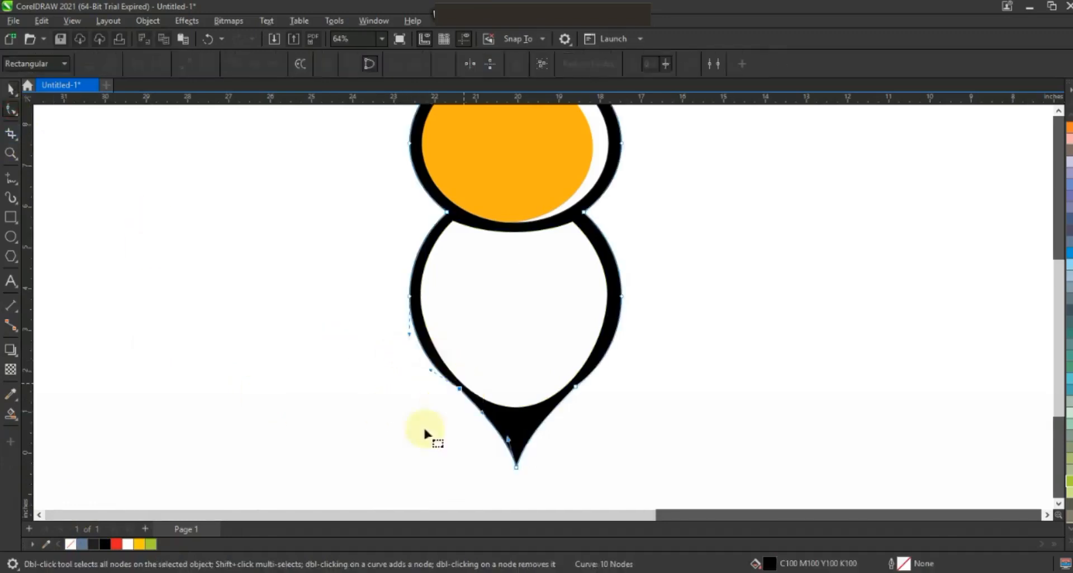
pyautogui.press('Delete')
pyautogui.press('Delete')
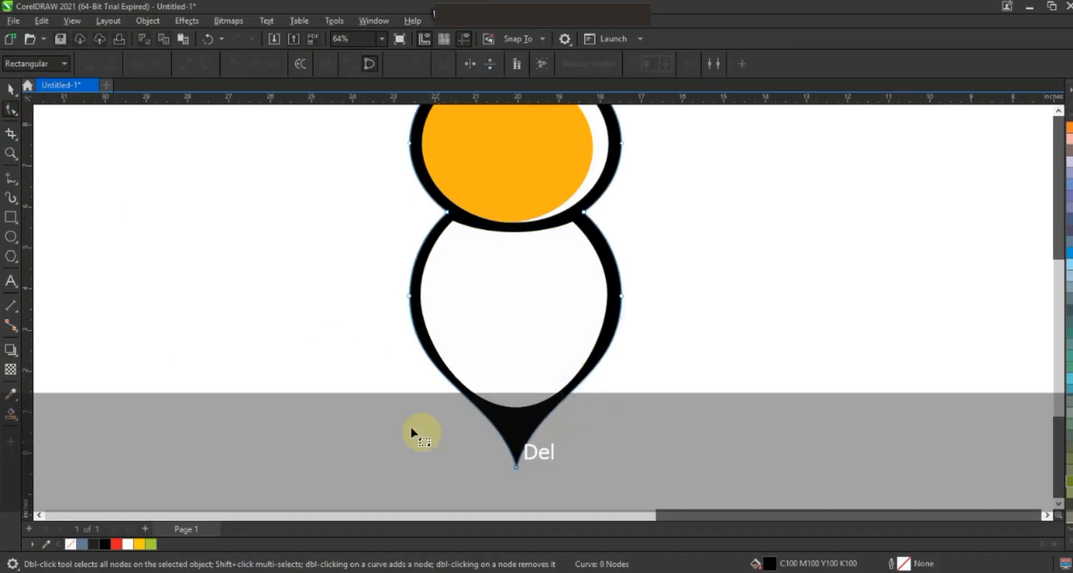
# Step: Scale the lower white shape to about 4.37 by 4.38 inches and nudge it upward to even out the black rim
pyautogui.click(10, 90)
pyautogui.click(472, 334)
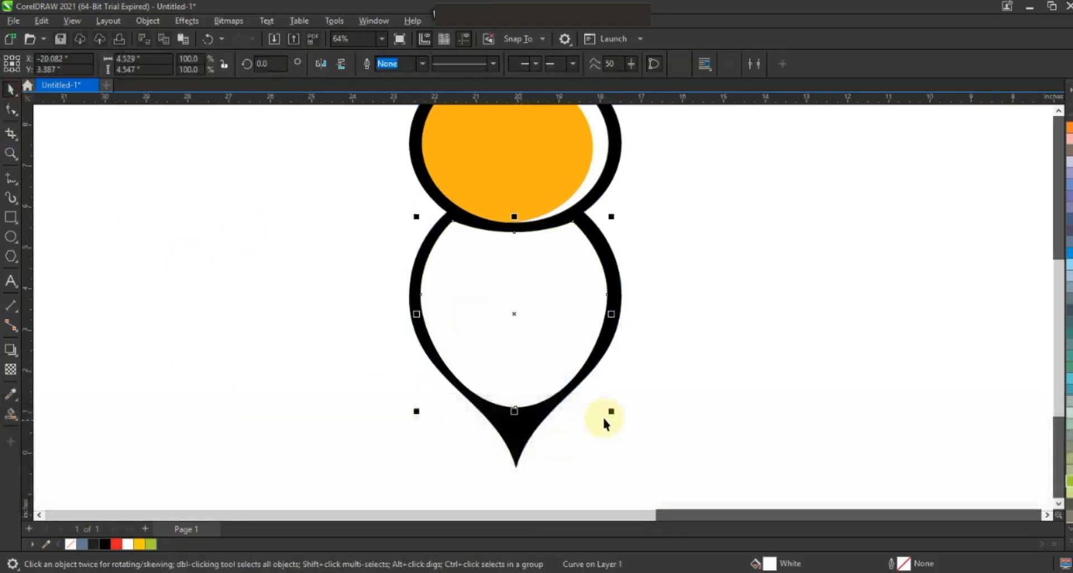
pyautogui.moveTo(610, 412); pyautogui.dragTo(606, 409)
pyautogui.moveTo(540, 373); pyautogui.dragTo(539, 369)
pyautogui.click(706, 360)
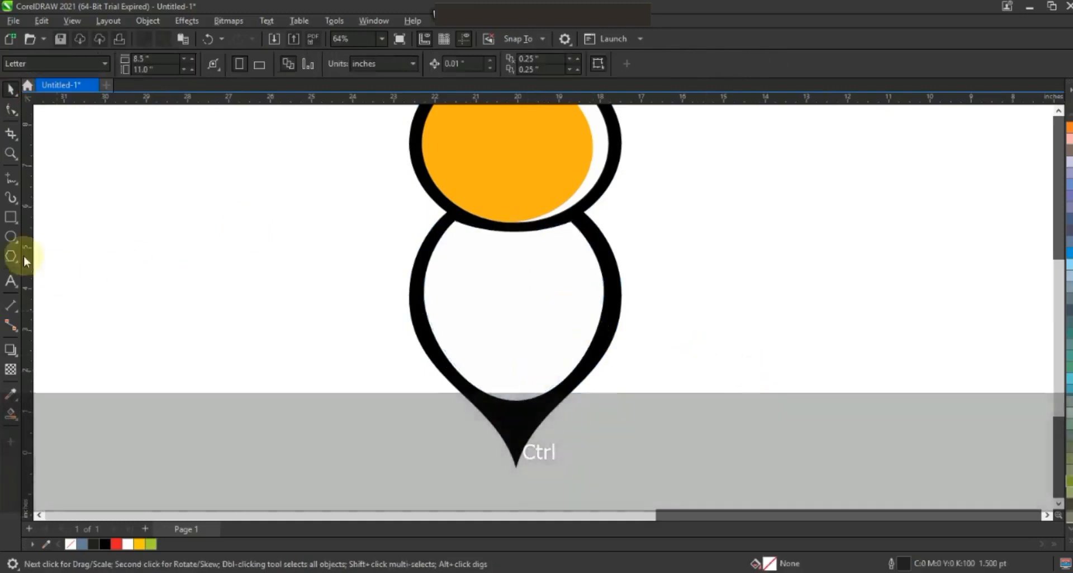
# Step: Draw an ellipse about 4.43 by 5.85 inches offset over the lower white shape and smart-fill their overlap with orange C0 M34 Y100 K0
pyautogui.click(10, 236)
pyautogui.moveTo(398, 176); pyautogui.dragTo(583, 420)
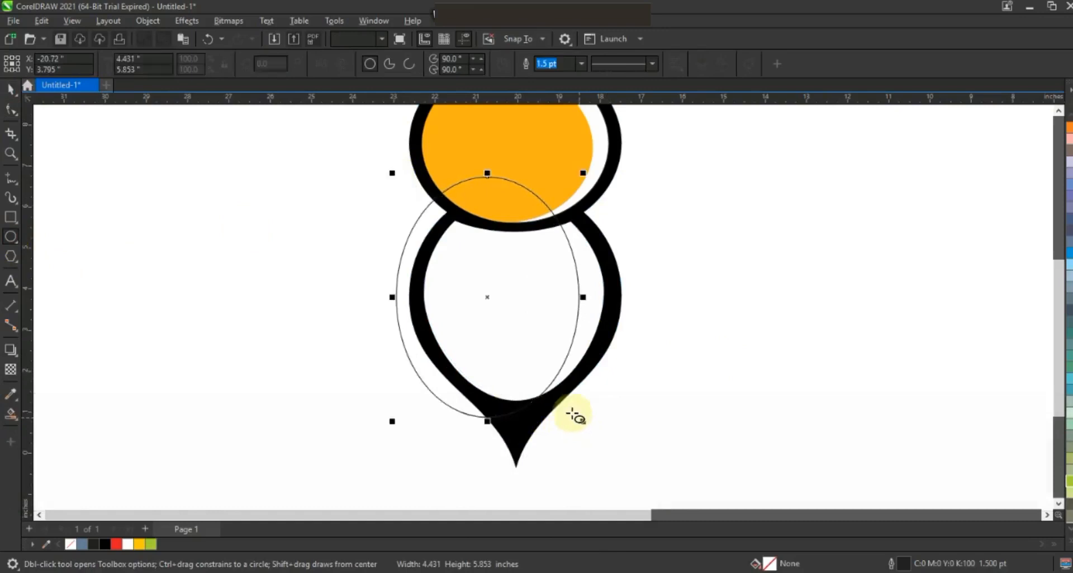
pyautogui.click(15, 420)
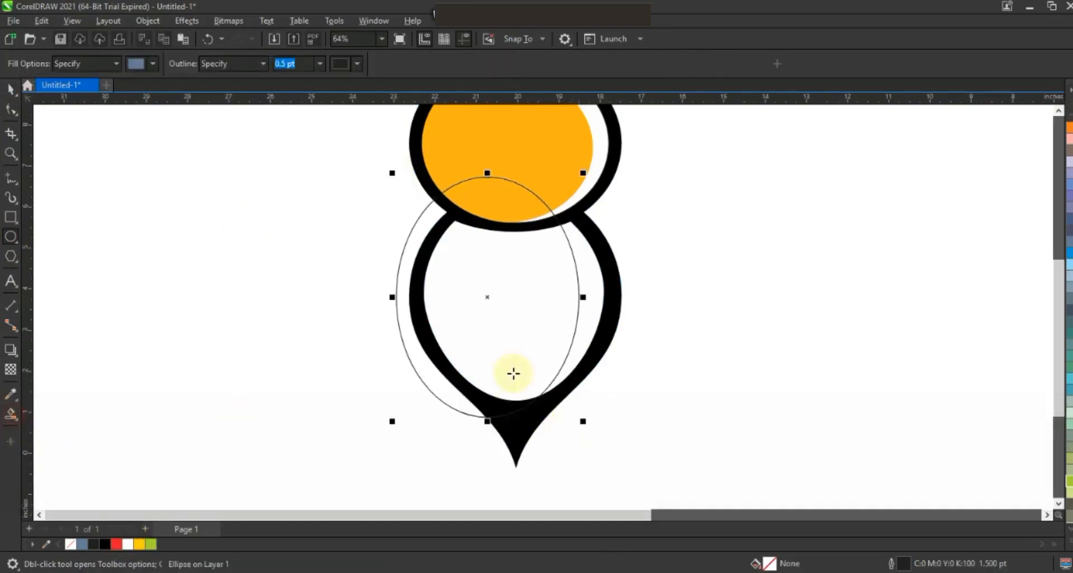
pyautogui.click(515, 371)
pyautogui.click(140, 543)
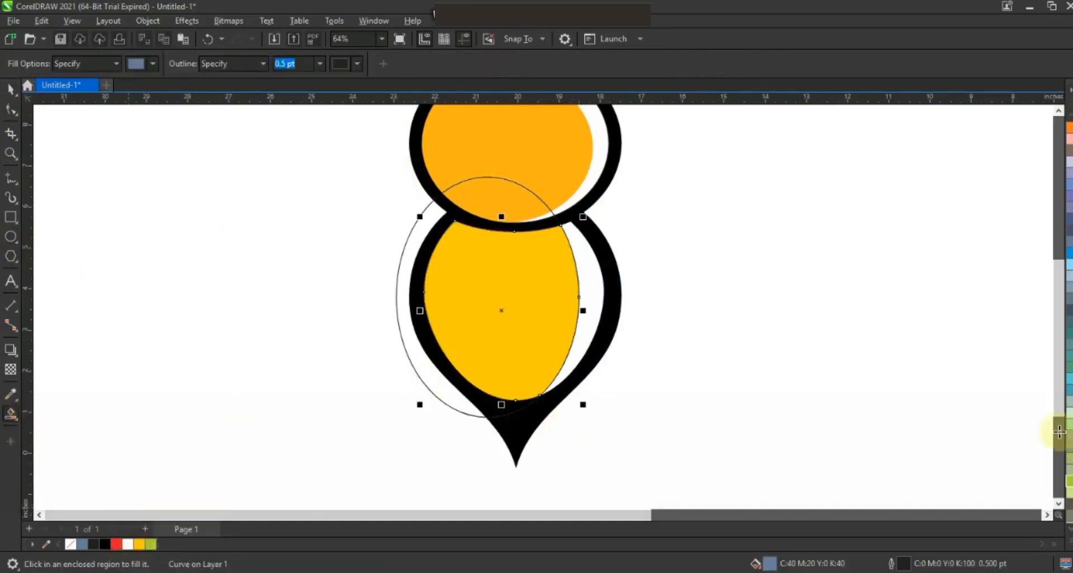
pyautogui.press('ctrl')
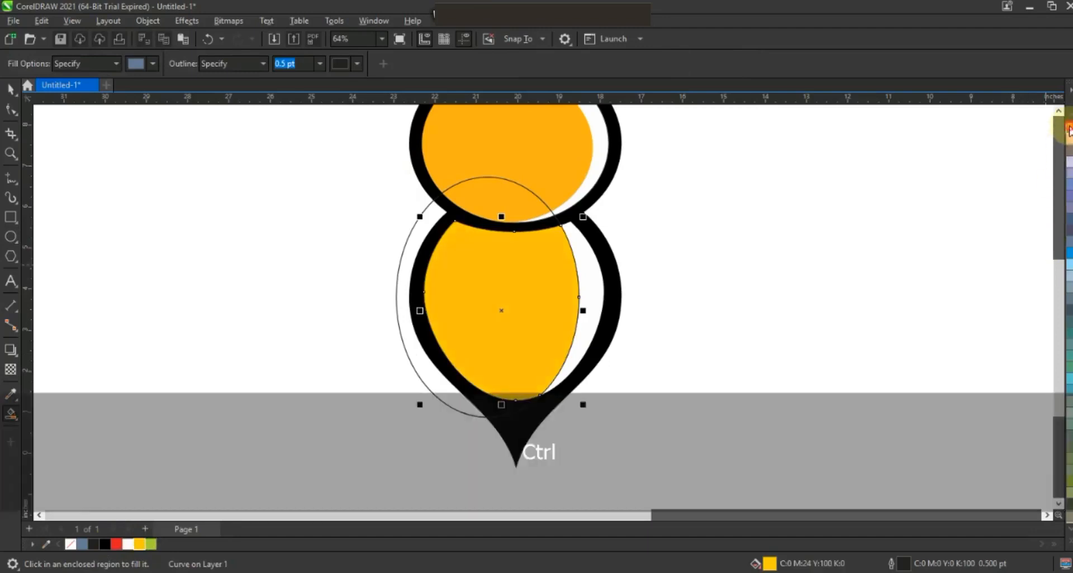
# Step: Delete the construction ellipse over the lower lobe and remove the outlines from the orange region and the white shape
pyautogui.click(10, 89)
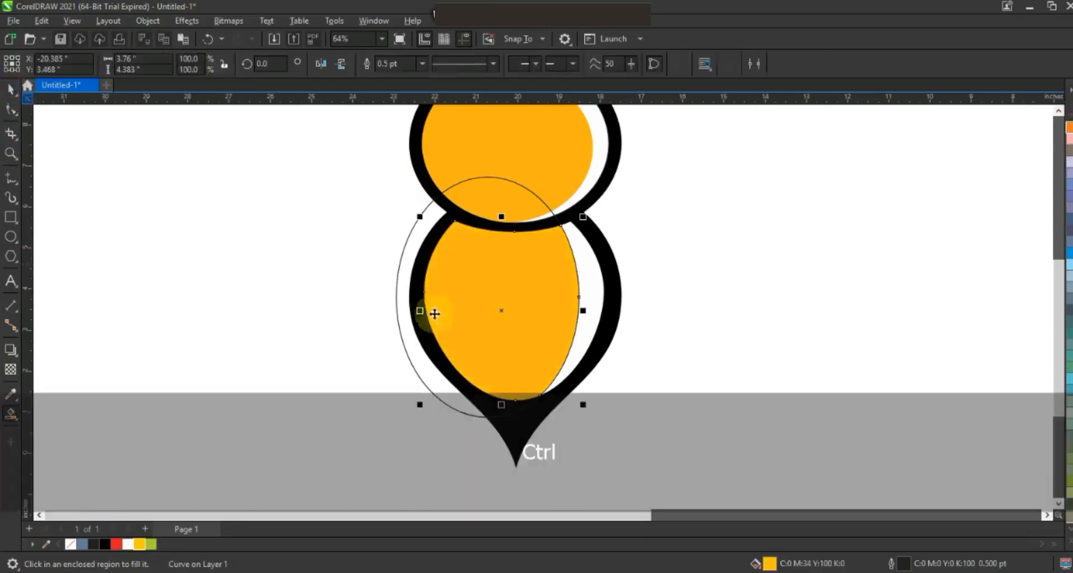
pyautogui.click(398, 288)
pyautogui.press('Delete')
pyautogui.click(587, 287)
pyautogui.keyDown('shift'); pyautogui.click(472, 361); pyautogui.keyUp('shift')
pyautogui.rightClick(71, 546)
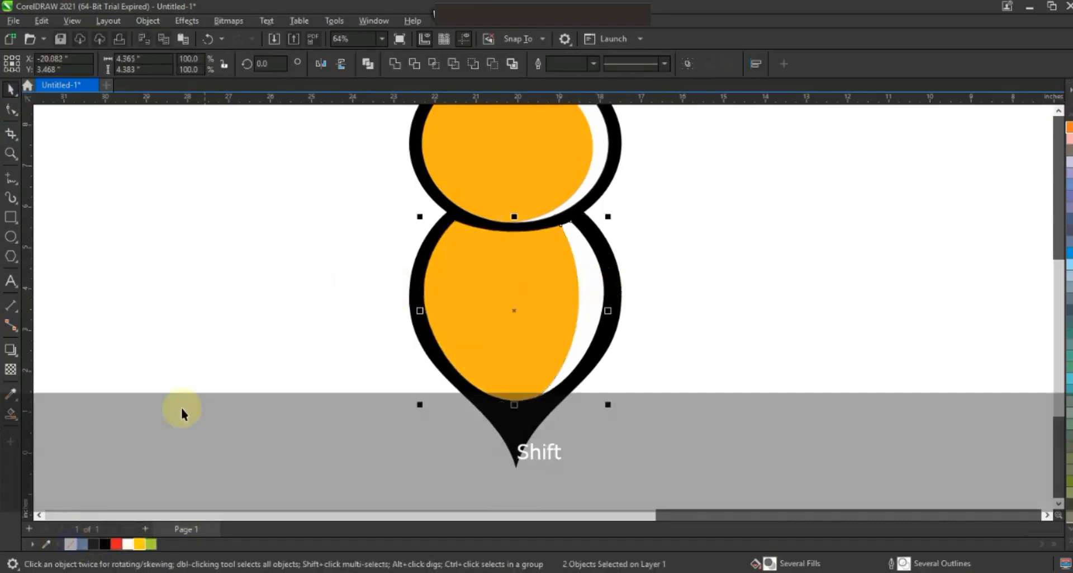
pyautogui.click(204, 400)
# Step: Draw a wide, flat ellipse beside the body, duplicate it slightly lower, and smart-fill the lower crescent between the two
pyautogui.click(10, 236)
pyautogui.moveTo(63, 177); pyautogui.dragTo(321, 235)
pyautogui.click(11, 88)
pyautogui.moveTo(188, 205); pyautogui.dragTo(235, 216)
pyautogui.click(10, 414)
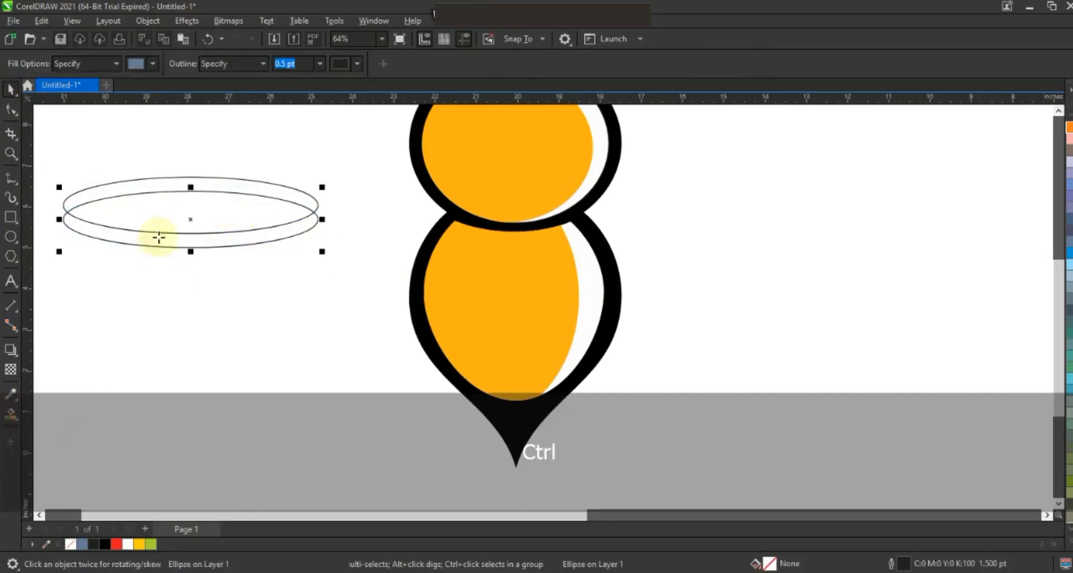
pyautogui.click(159, 237)
# Step: Place the filled crescent across the upper part of the lower lobe, scaled to about 3.88 by 0.99 inches, and fill it black
pyautogui.click(10, 88)
pyautogui.moveTo(323, 229); pyautogui.dragTo(260, 229)
pyautogui.moveTo(212, 240); pyautogui.dragTo(525, 267)
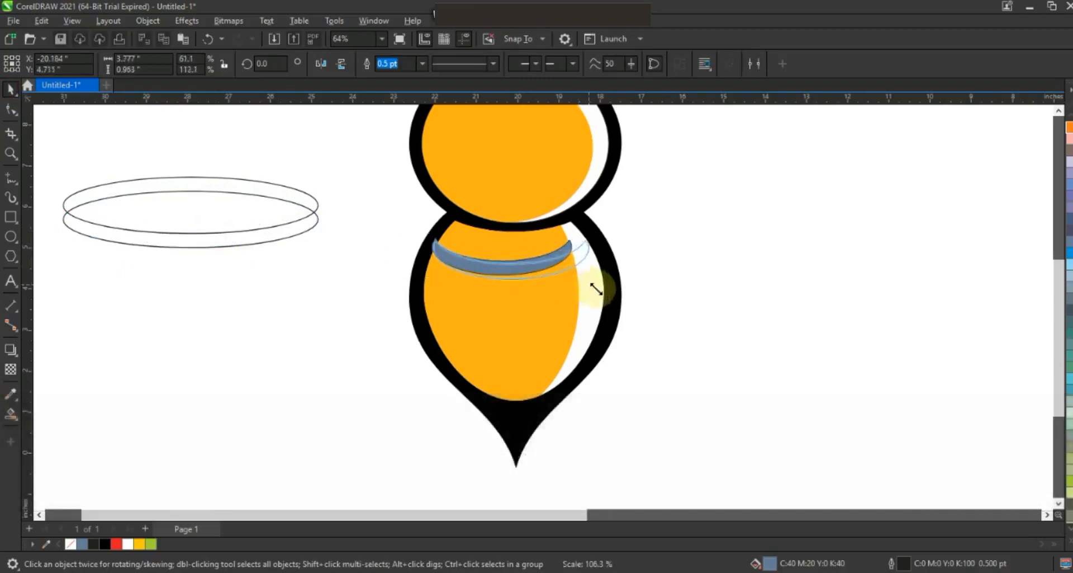
pyautogui.moveTo(598, 289); pyautogui.dragTo(597, 286)
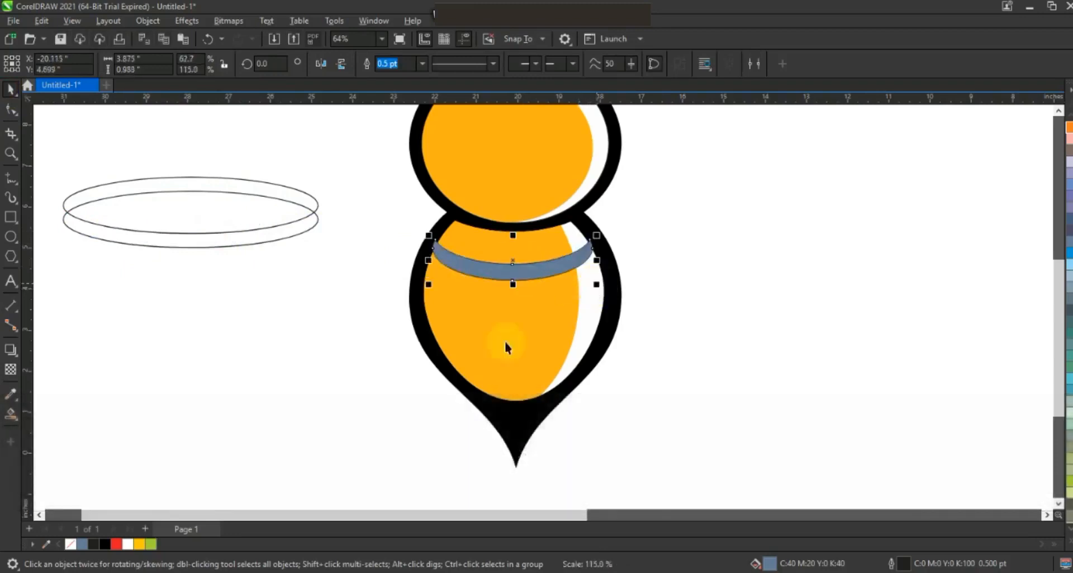
pyautogui.click(106, 543)
# Step: Enlarge the black stripe, add a wider copy lower on the lobe, and adjust both stripes to span the body
pyautogui.moveTo(597, 284)
pyautogui.mouseDown()
pyautogui.moveTo(608, 287)
pyautogui.moveTo(585, 263)
pyautogui.moveTo(579, 320)
pyautogui.moveTo(615, 295)
pyautogui.mouseUp()
pyautogui.moveTo(376, 235); pyautogui.dragTo(646, 346)
pyautogui.moveTo(541, 333); pyautogui.dragTo(565, 338)
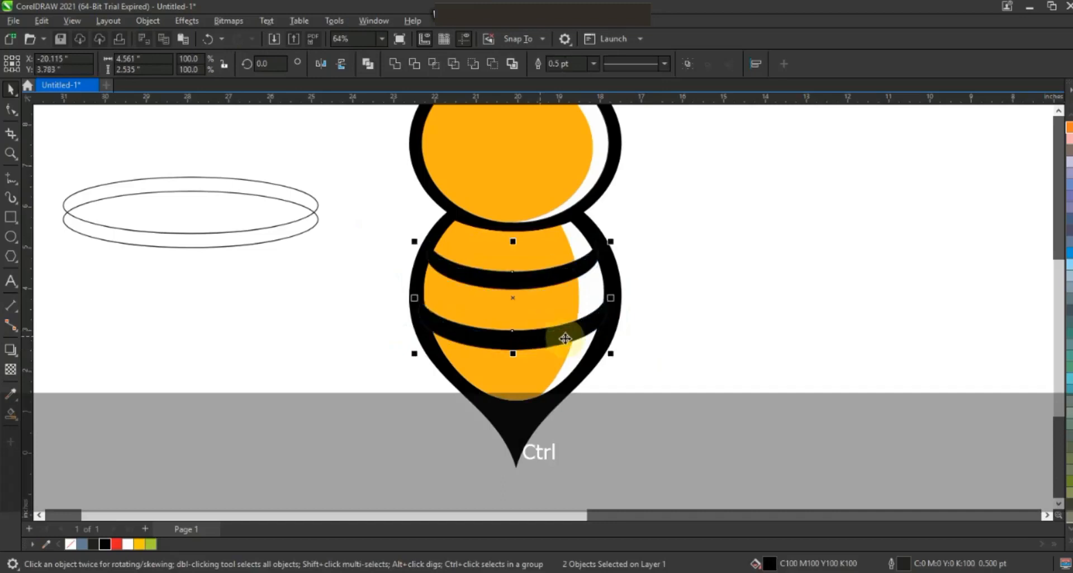
# Step: Delete the two flat construction ellipses beside the bee
pyautogui.click(721, 328)
pyautogui.press('F3')
pyautogui.moveTo(351, 218); pyautogui.dragTo(323, 205)
pyautogui.press('Delete')
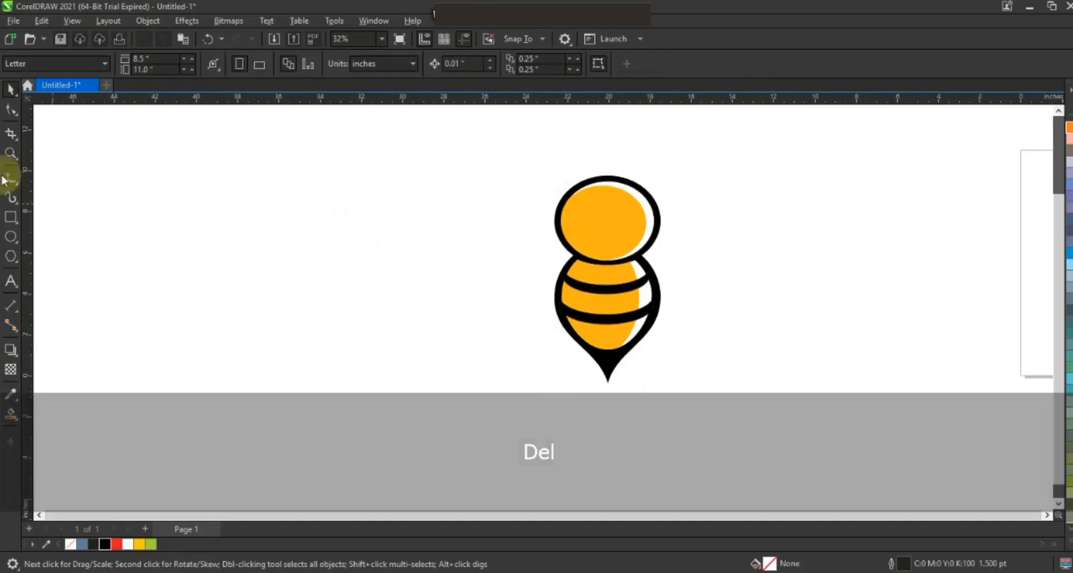
# Step: Draw a rectangle about 8.91 by 1.79 inches across the lower lobe and give it a 16 pt outline
pyautogui.click(11, 153)
pyautogui.moveTo(424, 140); pyautogui.dragTo(833, 424)
pyautogui.click(10, 217)
pyautogui.moveTo(388, 294); pyautogui.dragTo(648, 345)
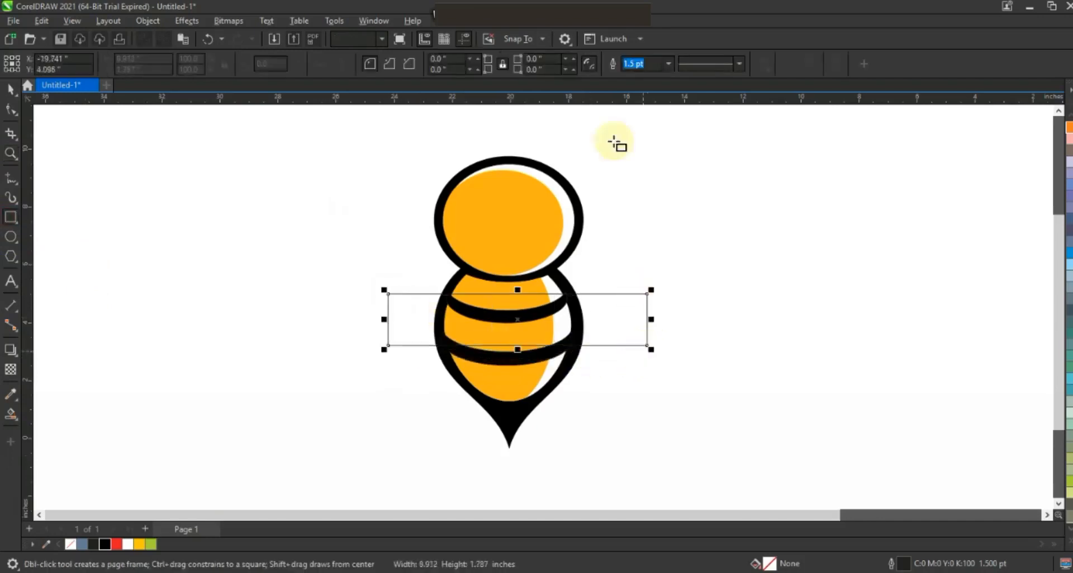
pyautogui.click(390, 63)
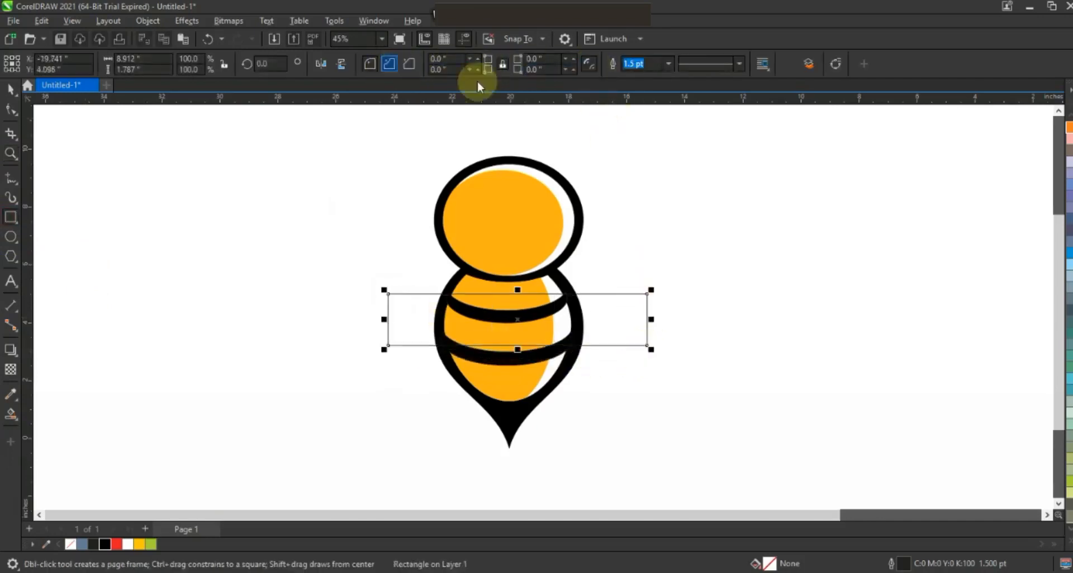
pyautogui.click(668, 63)
pyautogui.click(632, 179)
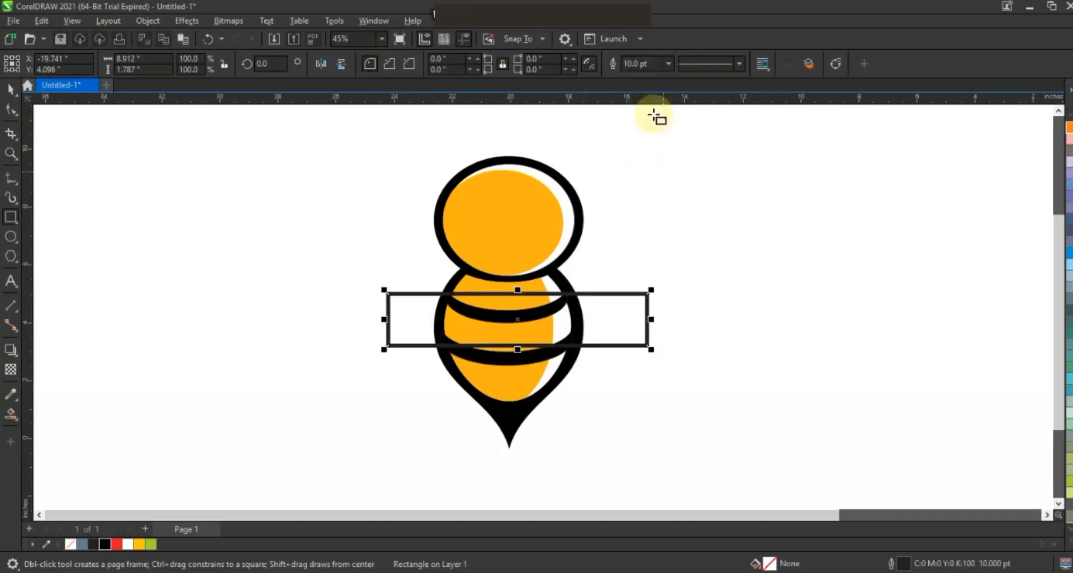
pyautogui.click(669, 64)
pyautogui.click(634, 197)
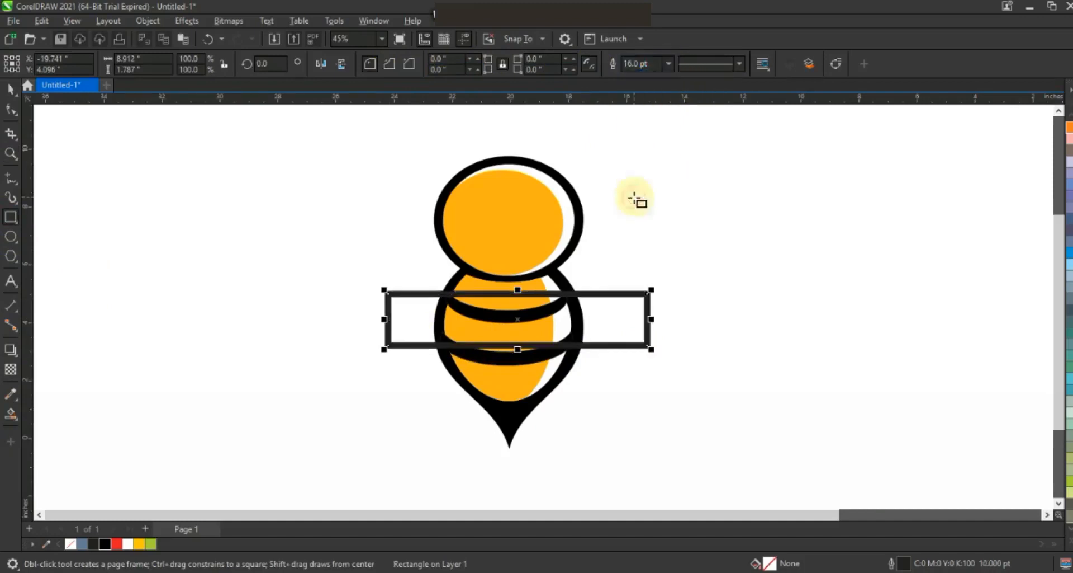
# Step: Round the rectangle's corners to about 0.894 inches and color its outline black C100 M100 Y100 K100
pyautogui.click(9, 112)
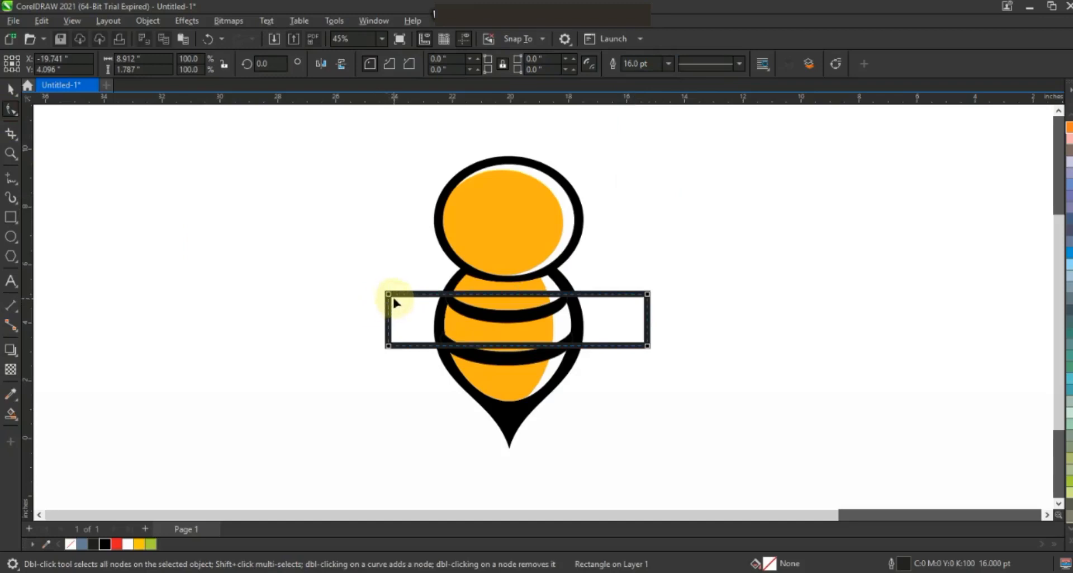
pyautogui.moveTo(393, 294); pyautogui.dragTo(410, 295)
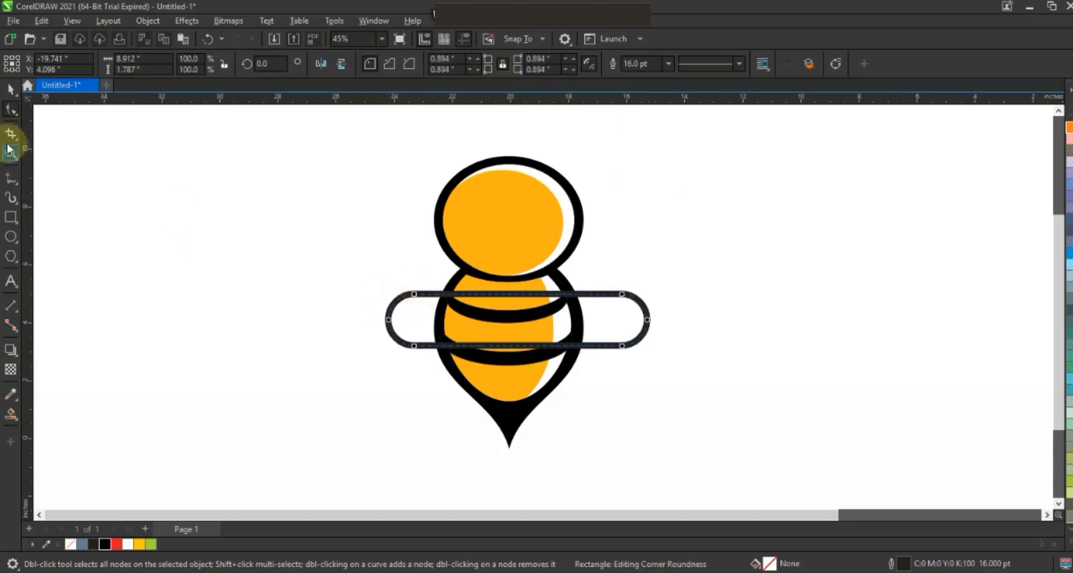
pyautogui.click(11, 88)
pyautogui.rightClick(105, 544)
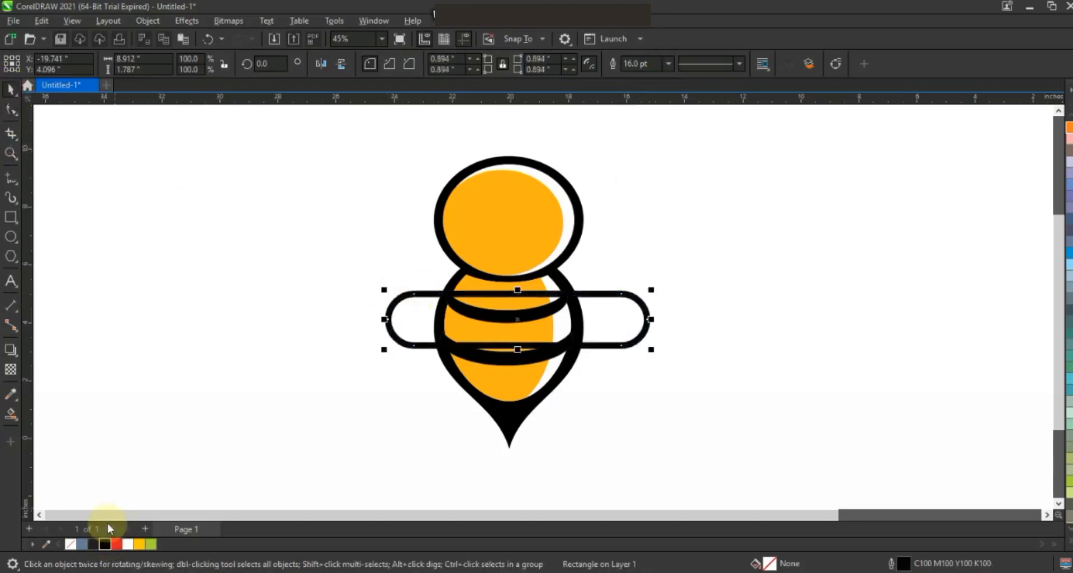
# Step: Position the rounded rectangle behind the body, centered horizontally on it and raised to the junction of the two lobes
pyautogui.press('shift+Next')
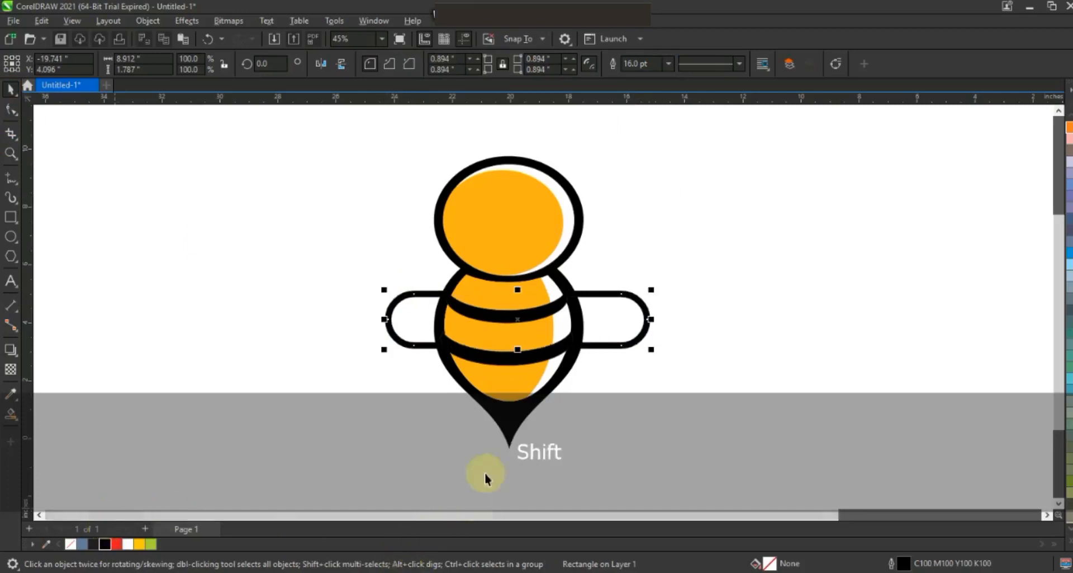
pyautogui.keyDown('shift'); pyautogui.click(526, 424); pyautogui.keyUp('shift')
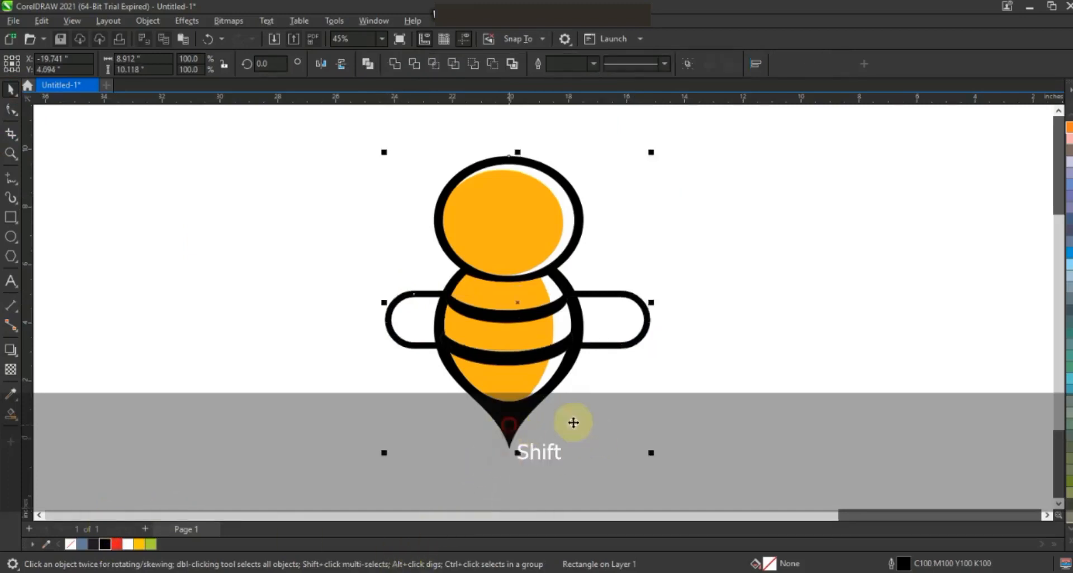
pyautogui.press('c')
pyautogui.click(621, 352)
pyautogui.moveTo(630, 347); pyautogui.dragTo(629, 309)
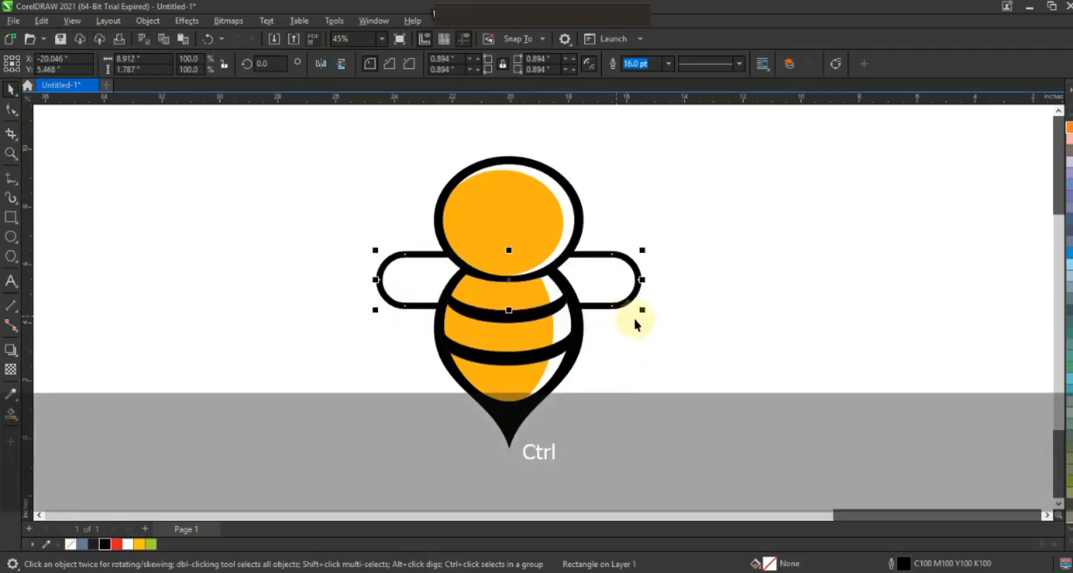
pyautogui.click(668, 63)
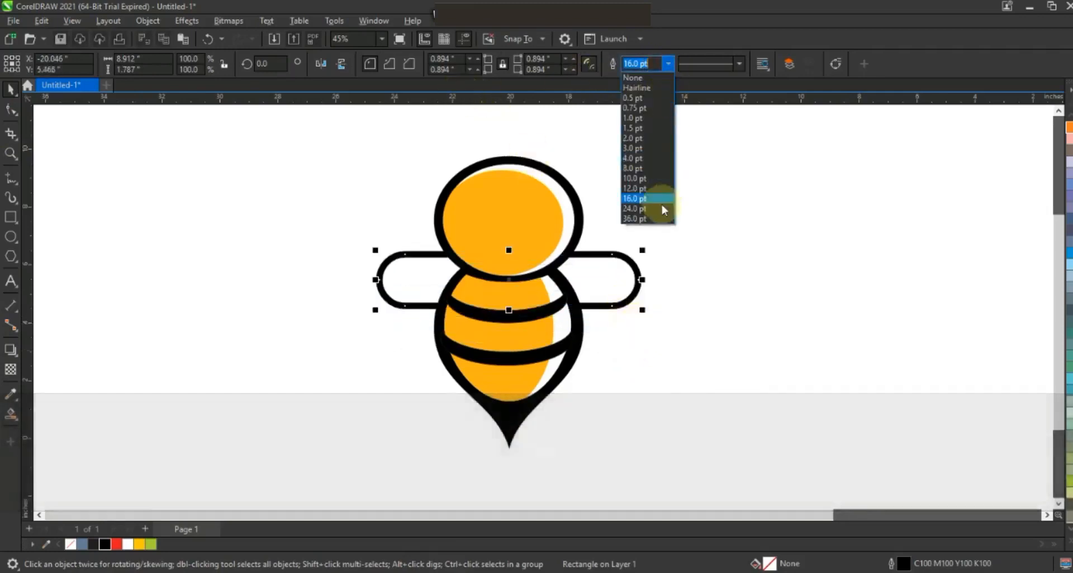
pyautogui.click(634, 77)
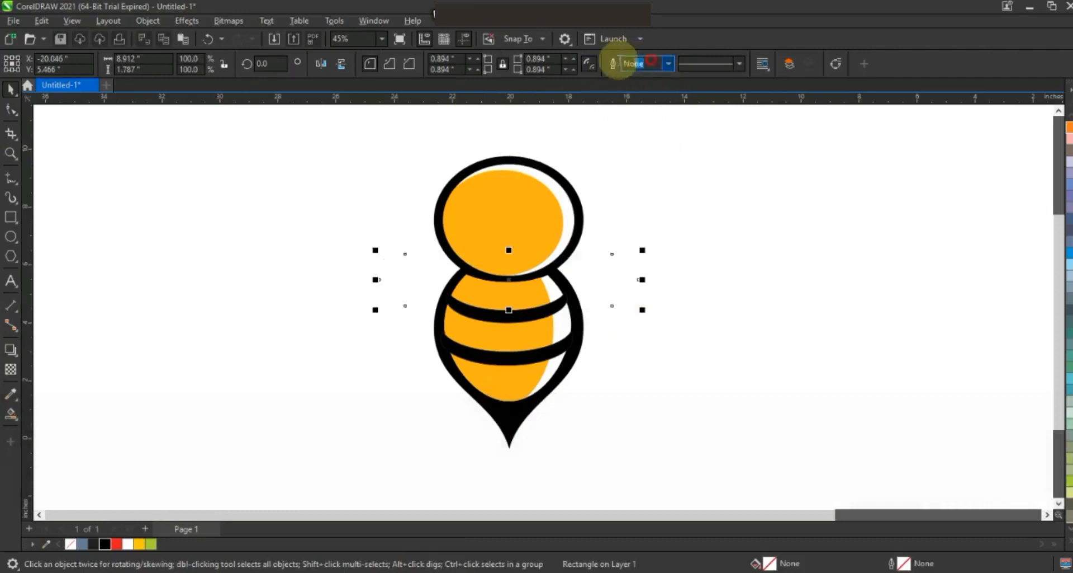
pyautogui.write('183')
pyautogui.press('Return')
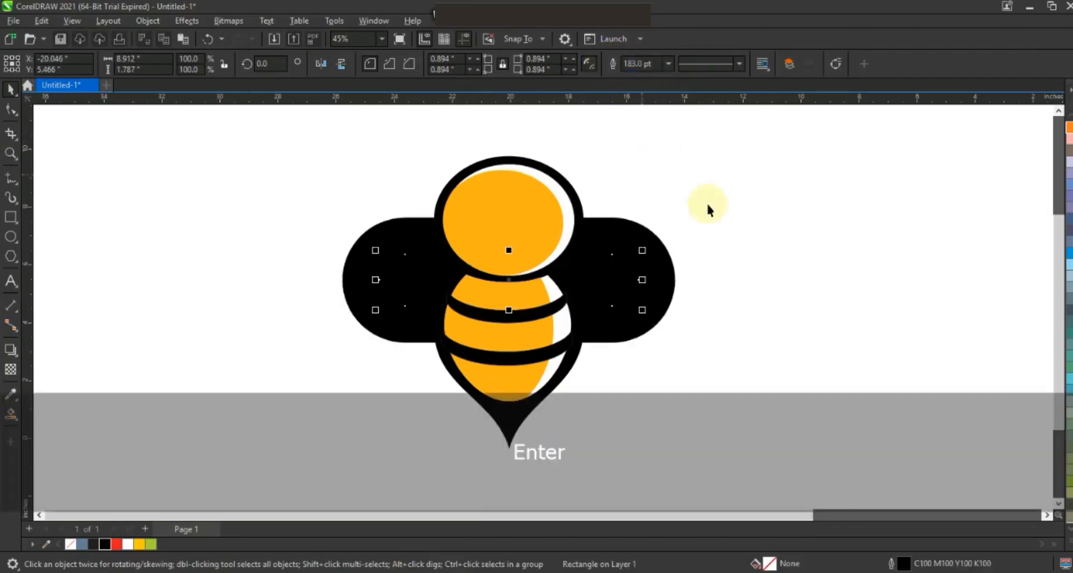
pyautogui.hotkey('ctrl', 'z')
pyautogui.hotkey('ctrl', 'z')
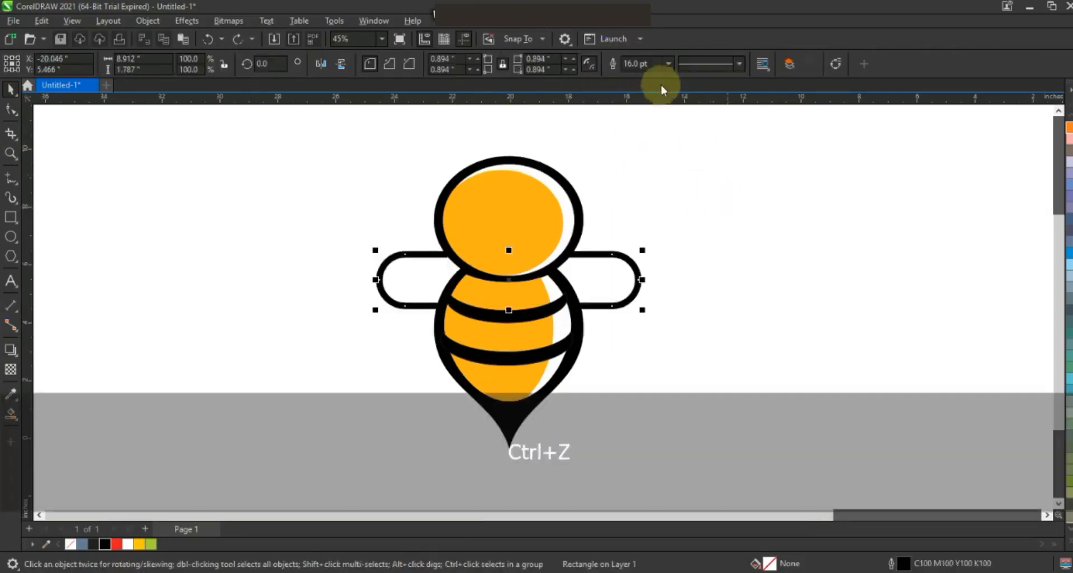
# Step: Set the rounded wing rectangle's outline width to 18 pt
pyautogui.moveTo(652, 64); pyautogui.dragTo(619, 67)
pyautogui.write('18')
pyautogui.press('Return')
pyautogui.click(749, 385)
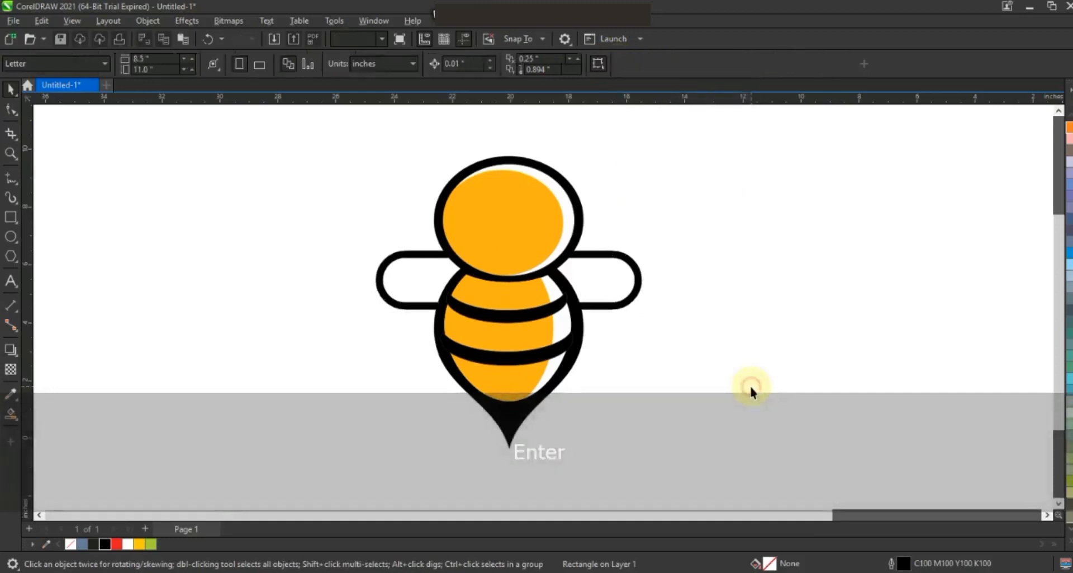
pyautogui.click(757, 388)
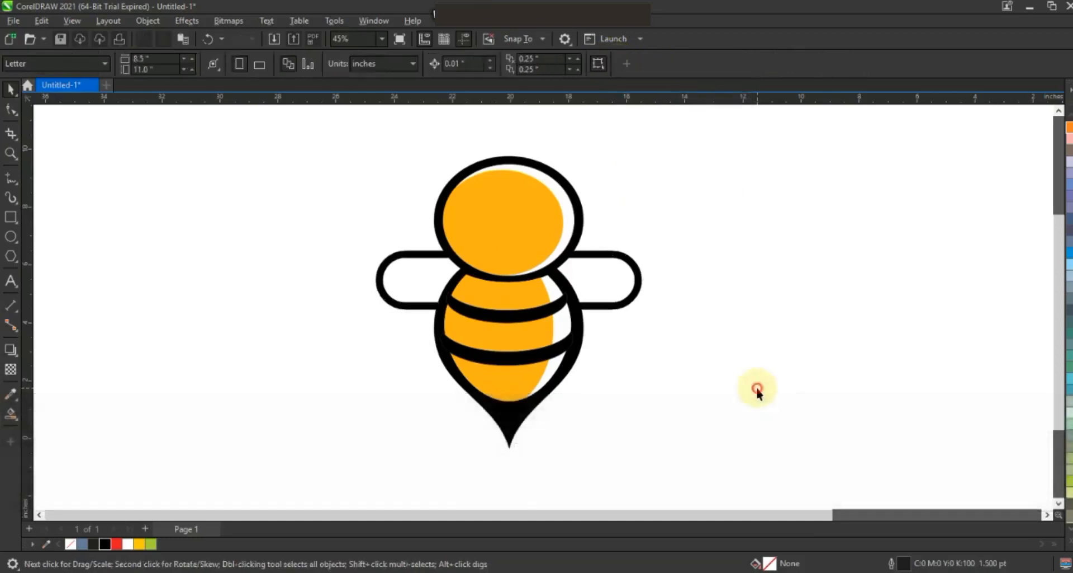
# Step: Draw a rectangle about 1.71 by 1.45 inches over one side of the head and round its corners to about 0.214 inches
pyautogui.click(11, 153)
pyautogui.moveTo(390, 151); pyautogui.dragTo(667, 343)
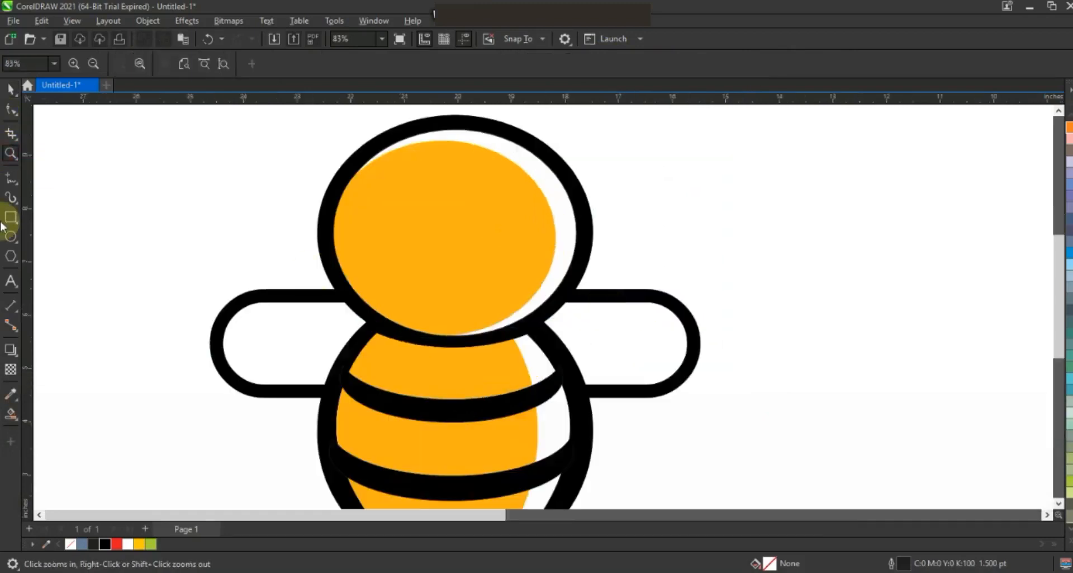
pyautogui.click(10, 216)
pyautogui.moveTo(300, 214); pyautogui.dragTo(391, 292)
pyautogui.press('F10')
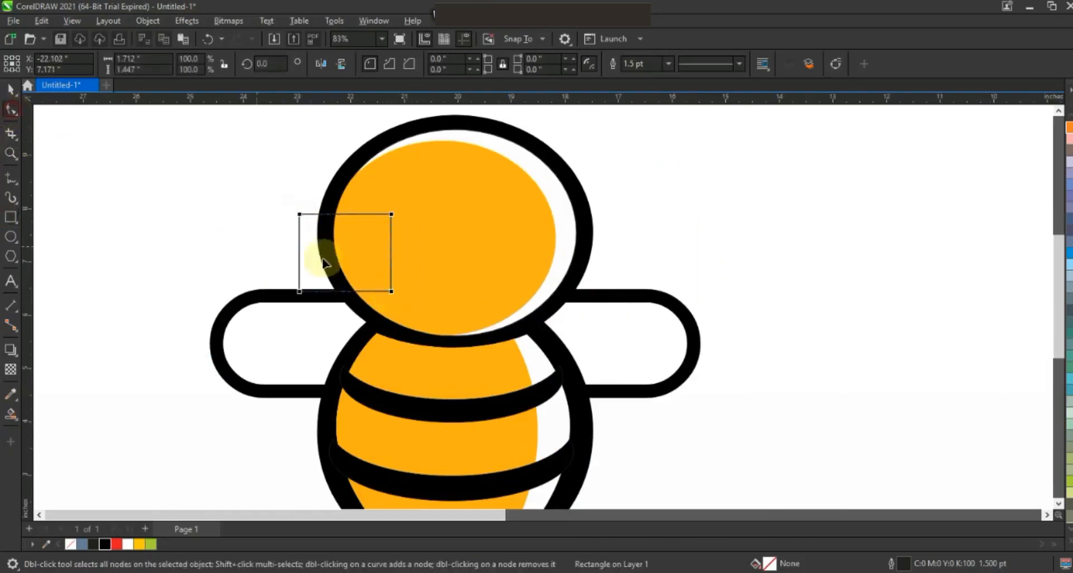
pyautogui.moveTo(298, 218); pyautogui.dragTo(294, 223)
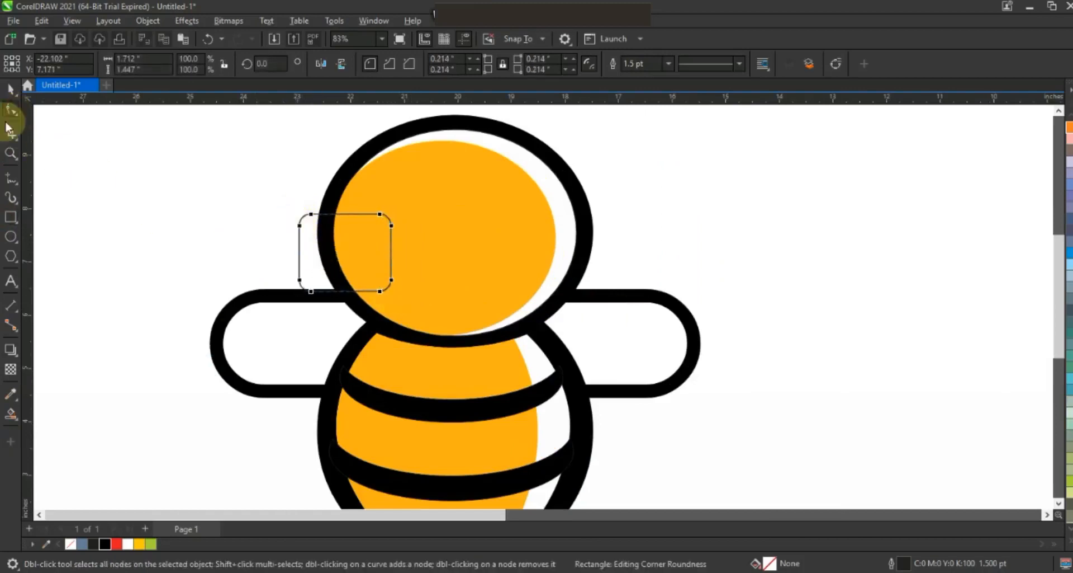
# Step: Fill the small rounded rectangle white and give it a 16 pt outline in C100 M100 Y100 K100
pyautogui.click(10, 89)
pyautogui.click(128, 543)
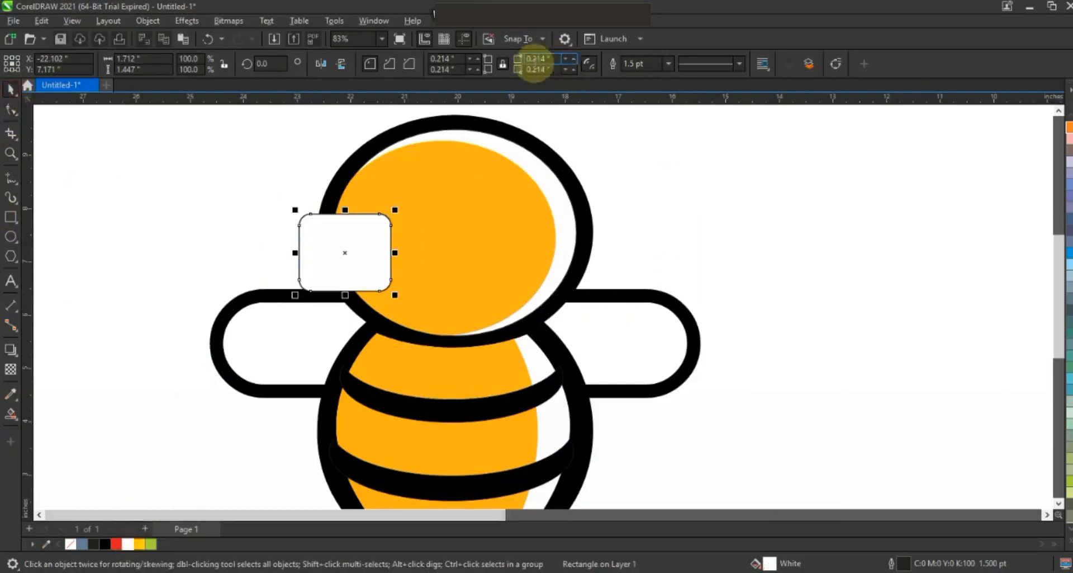
pyautogui.click(668, 63)
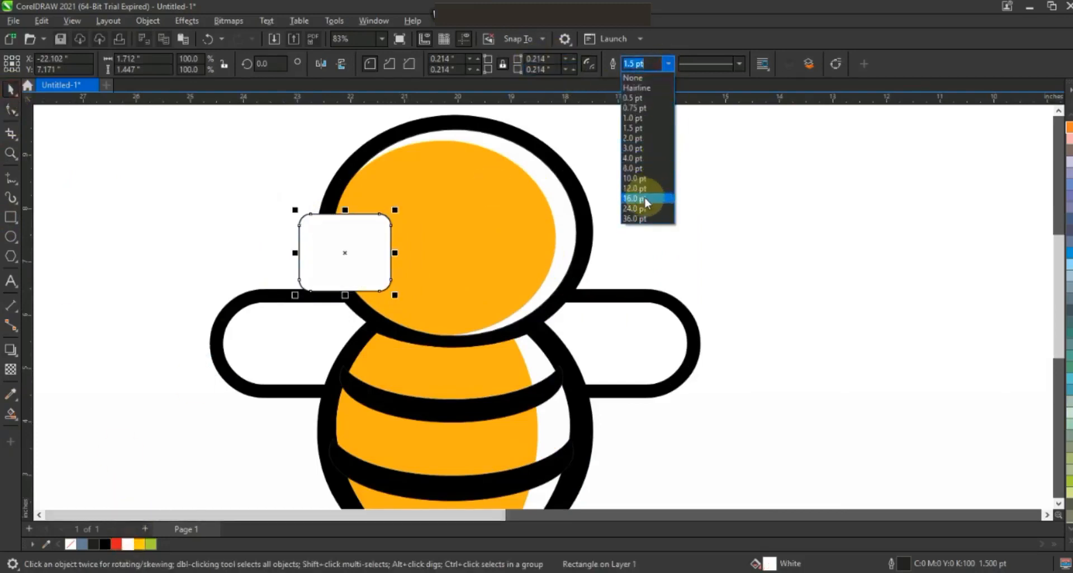
pyautogui.click(646, 198)
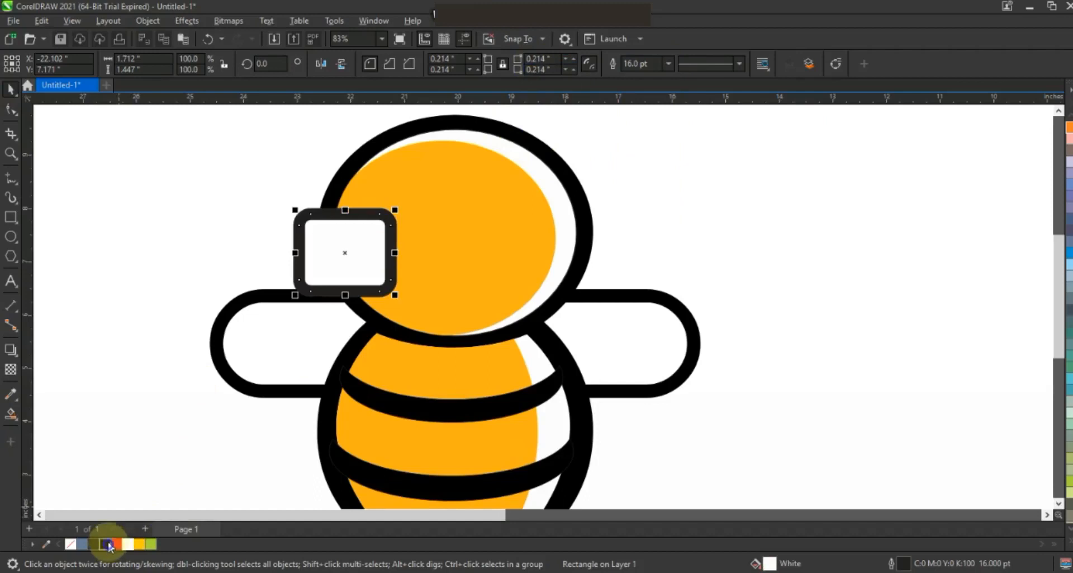
pyautogui.rightClick(106, 544)
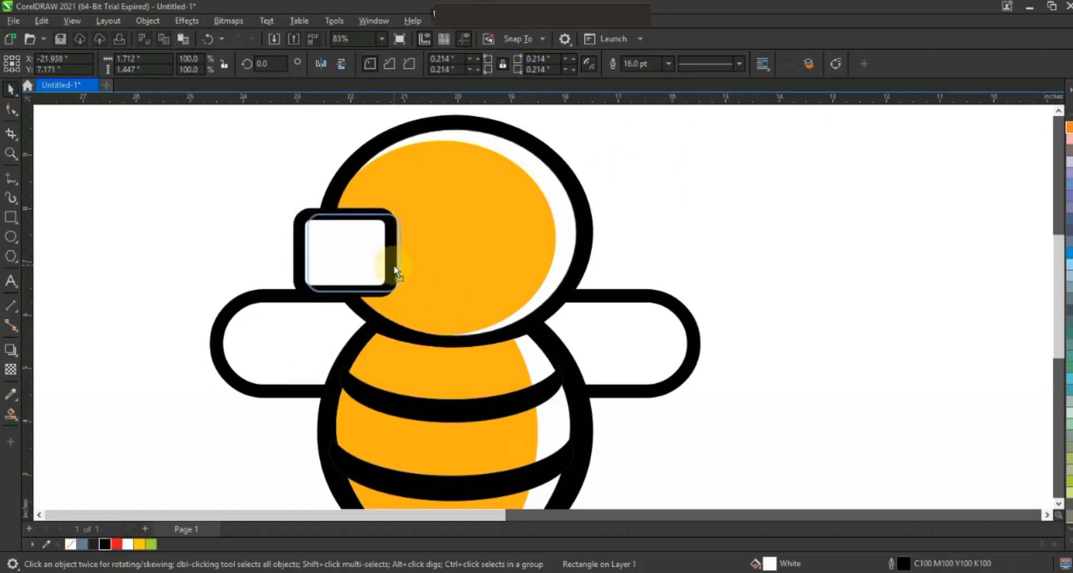
# Step: Shrink the white rounded rectangle slightly and place a duplicate level with it on the opposite side of the head
pyautogui.moveTo(394, 267); pyautogui.dragTo(395, 267)
pyautogui.moveTo(405, 210); pyautogui.dragTo(402, 213)
pyautogui.moveTo(343, 252); pyautogui.dragTo(541, 249)
# Step: Center the two white rounded rectangles horizontally on the black body as one pair
pyautogui.keyDown('shift'); pyautogui.click(371, 244); pyautogui.keyUp('shift')
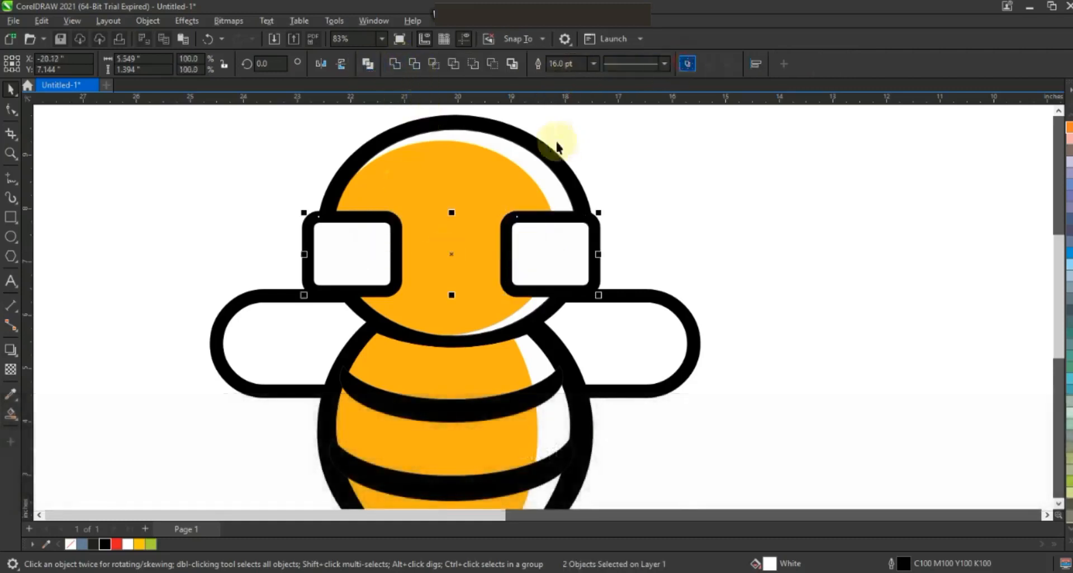
pyautogui.keyDown('shift'); pyautogui.click(540, 143); pyautogui.keyUp('shift')
pyautogui.press('c')
pyautogui.click(699, 167)
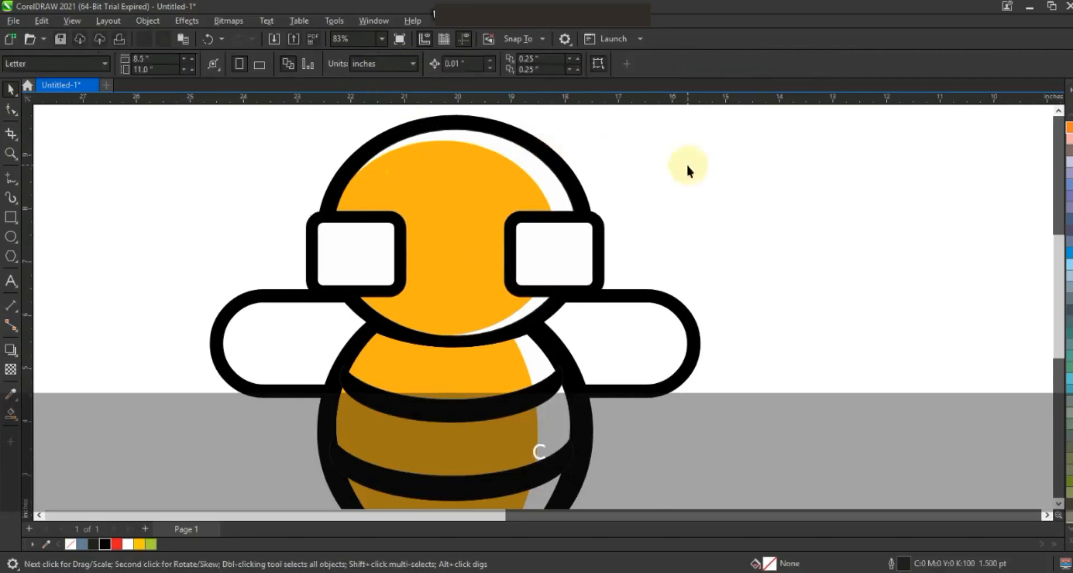
# Step: Draw a circle about 1.08 inches in diameter between the two white rectangles
pyautogui.click(12, 156)
pyautogui.moveTo(336, 180); pyautogui.dragTo(666, 332)
pyautogui.press('F7')
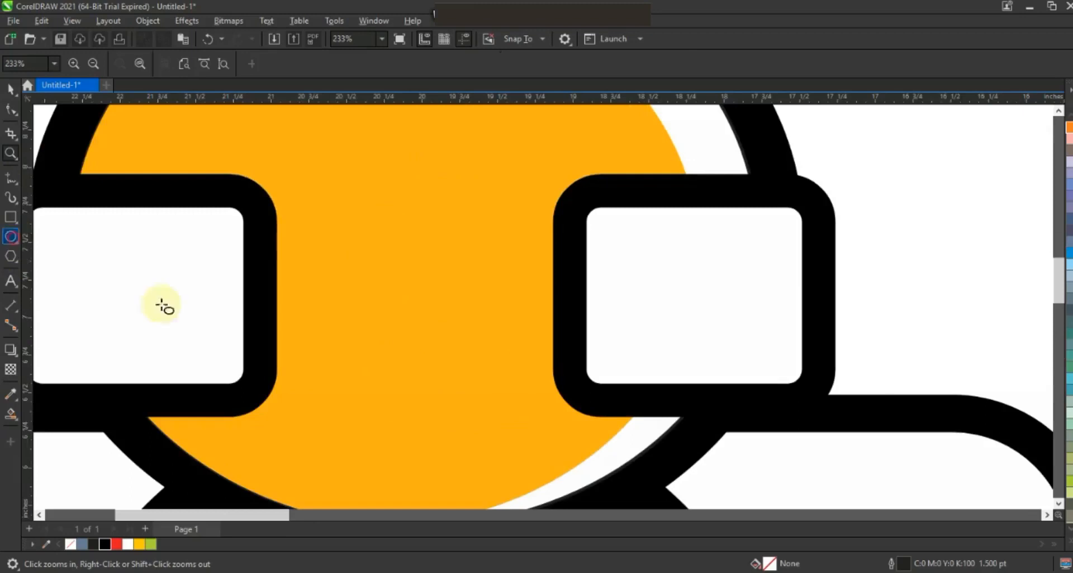
pyautogui.moveTo(324, 250); pyautogui.dragTo(450, 414)
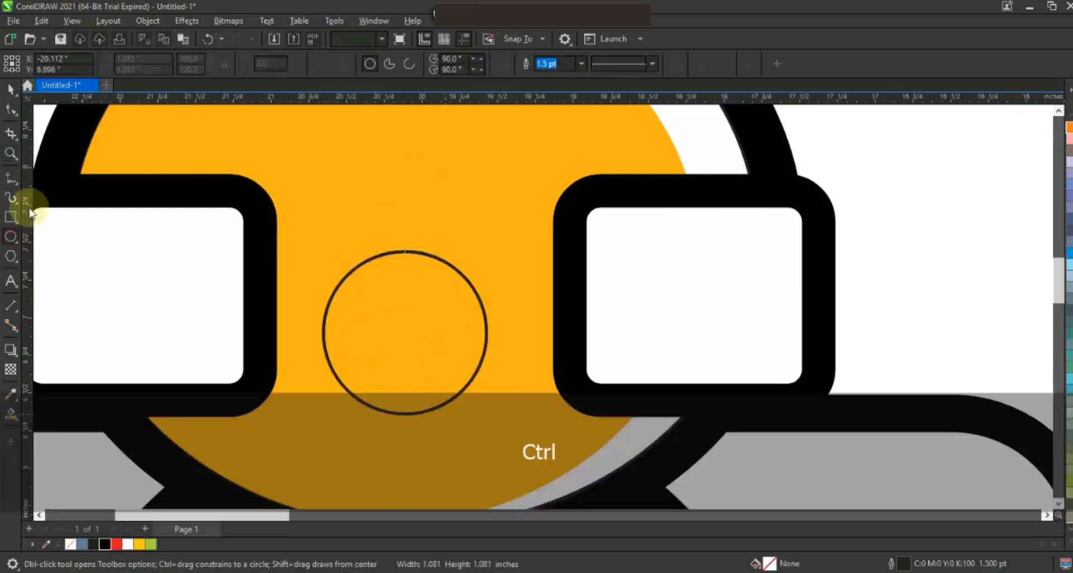
# Step: Duplicate the circle straight upward so it overlaps the original, and widen the copy to about 1.215 inches
pyautogui.click(10, 88)
pyautogui.click(432, 324)
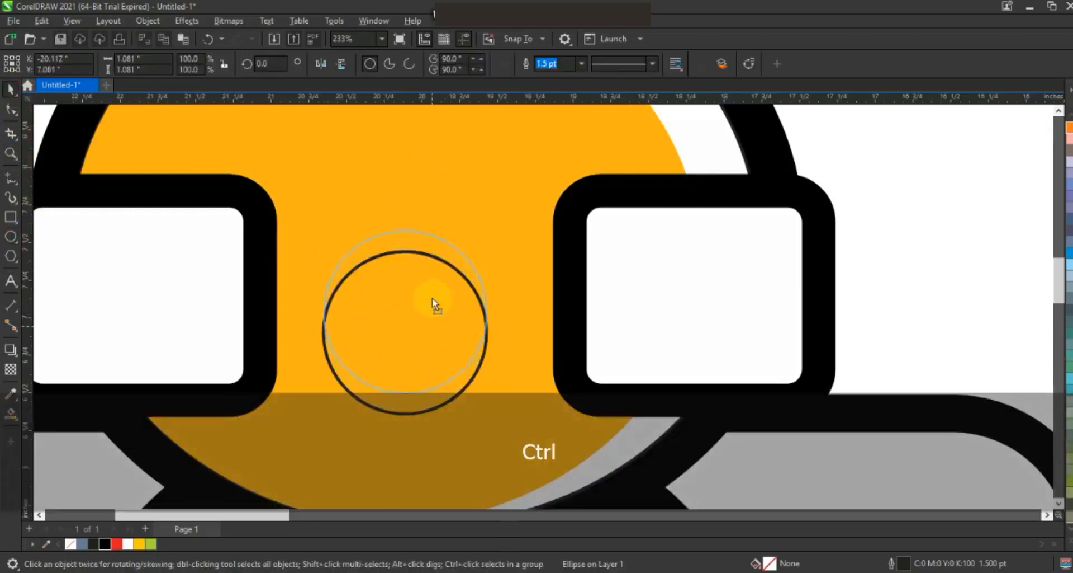
pyautogui.moveTo(431, 273); pyautogui.dragTo(506, 277)
# Step: Trim the lower circle with the overlapping ellipse above it, and delete the ellipse to leave a crescent mouth
pyautogui.keyDown('shift'); pyautogui.click(483, 348); pyautogui.keyUp('shift')
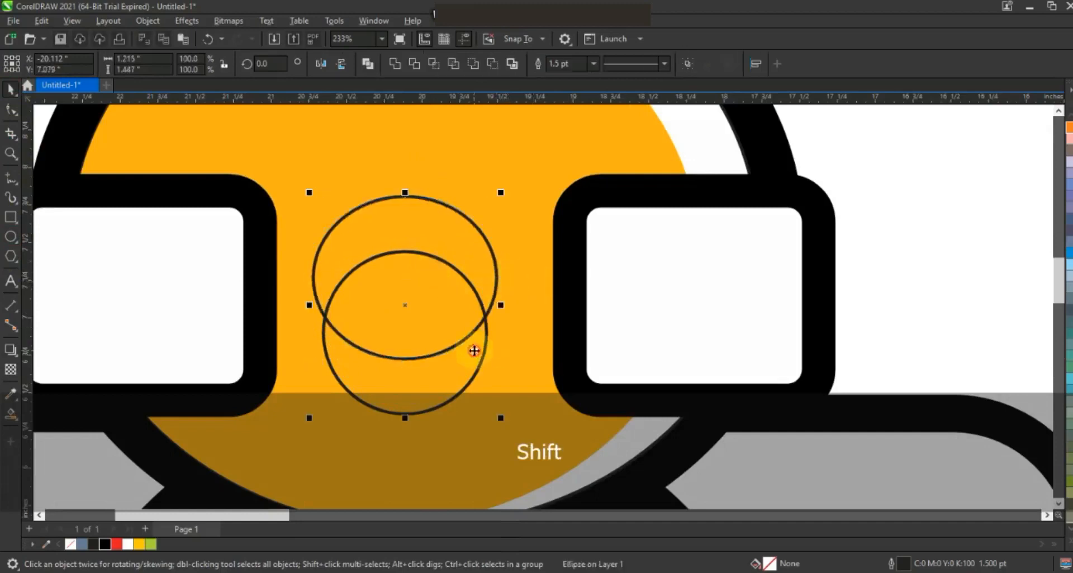
pyautogui.click(424, 67)
pyautogui.press('Escape')
pyautogui.click(431, 229)
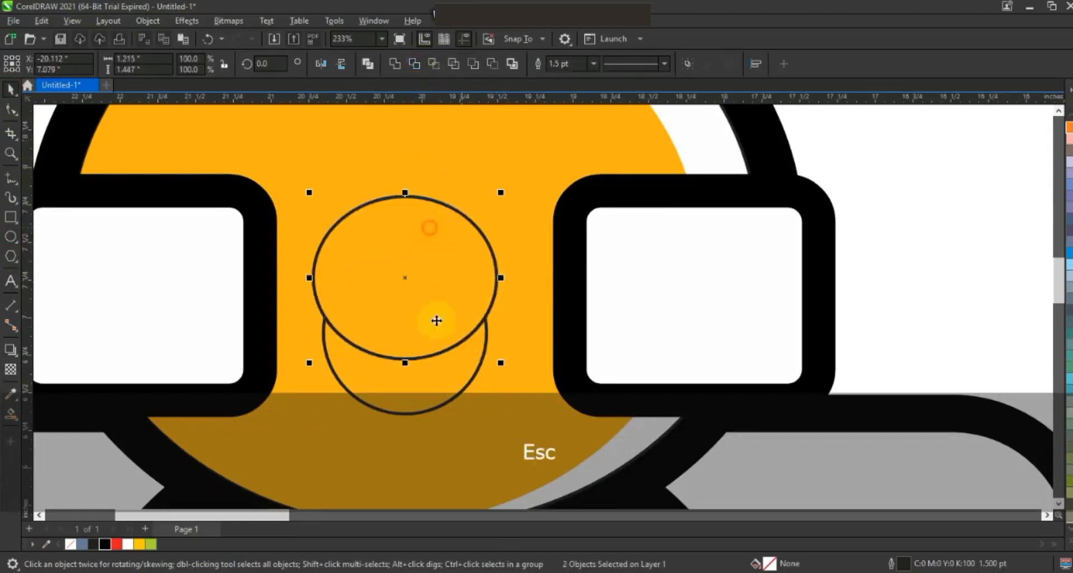
pyautogui.press('Delete')
pyautogui.click(426, 380)
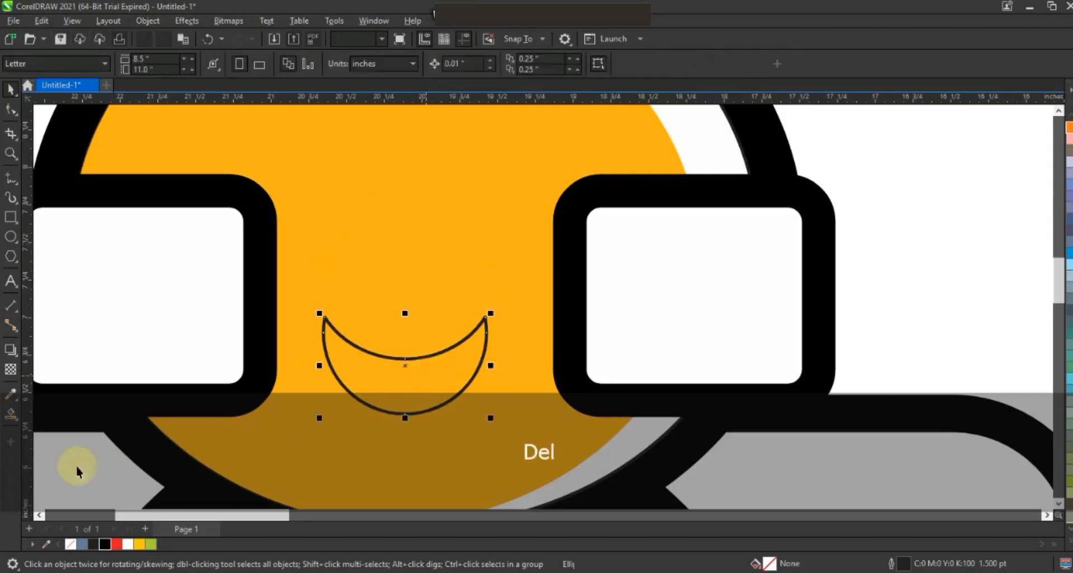
# Step: Fill the crescent mouth black without an outline, move it straight down, and scale it to about 0.875 inches wide
pyautogui.click(104, 543)
pyautogui.rightClick(71, 543)
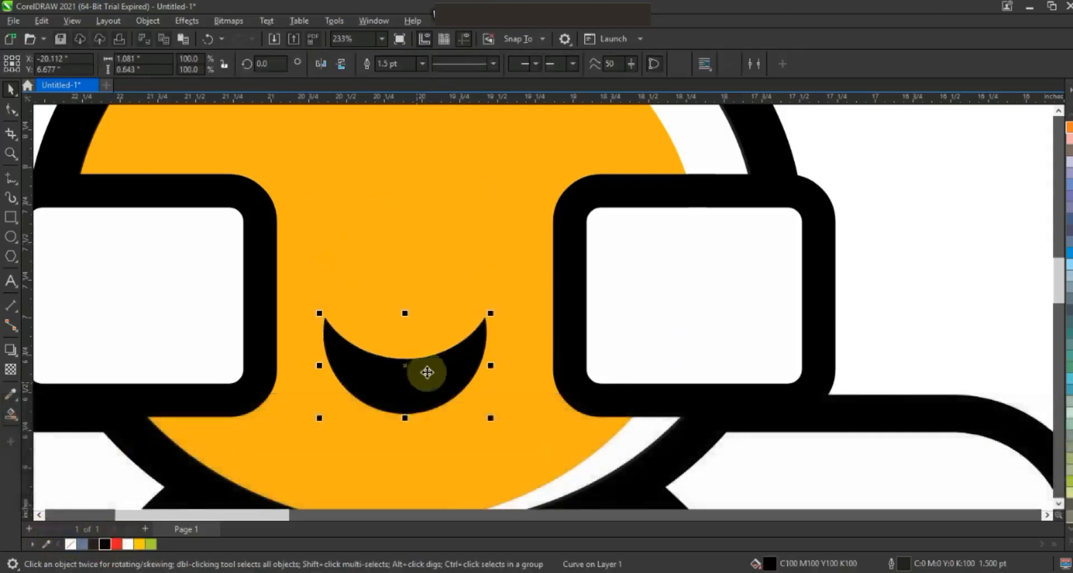
pyautogui.press('F3')
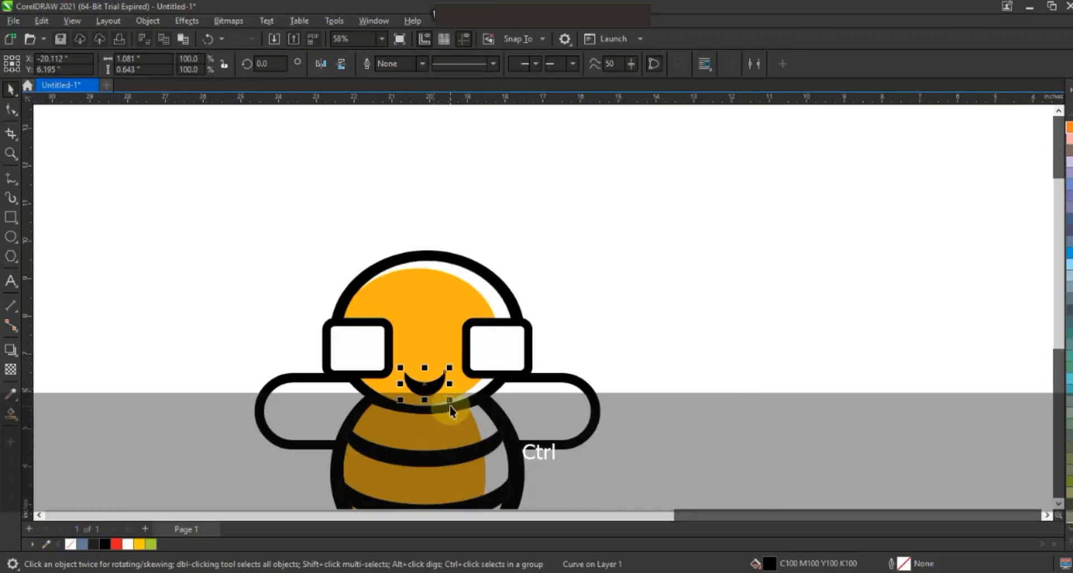
pyautogui.moveTo(448, 404); pyautogui.dragTo(448, 404)
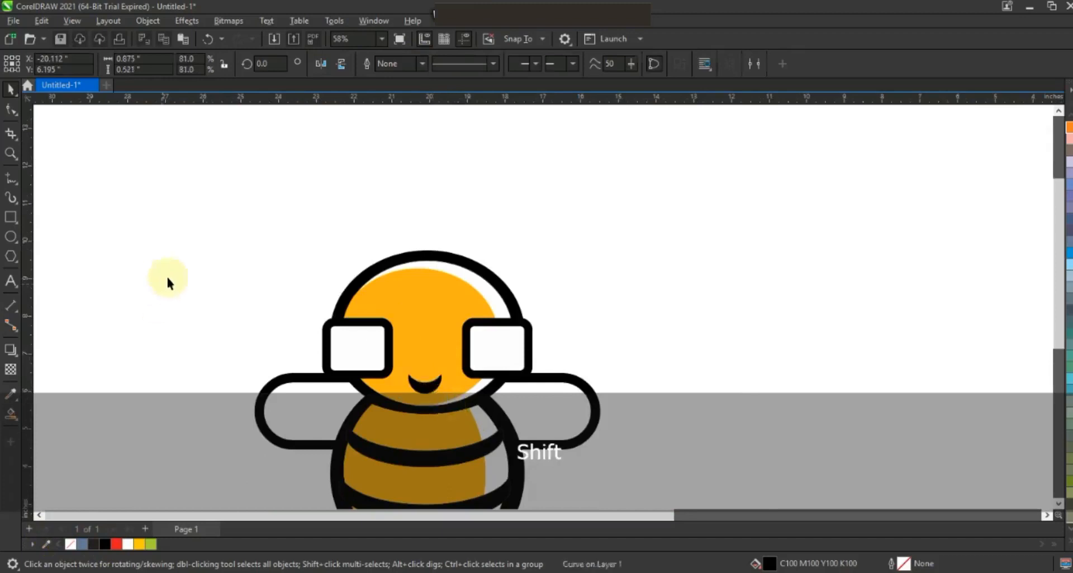
# Step: Draw a pupil circle about 0.394 inches in diameter inside the left eye frame and fill it black
pyautogui.click(10, 152)
pyautogui.moveTo(260, 229); pyautogui.dragTo(629, 404)
pyautogui.click(11, 237)
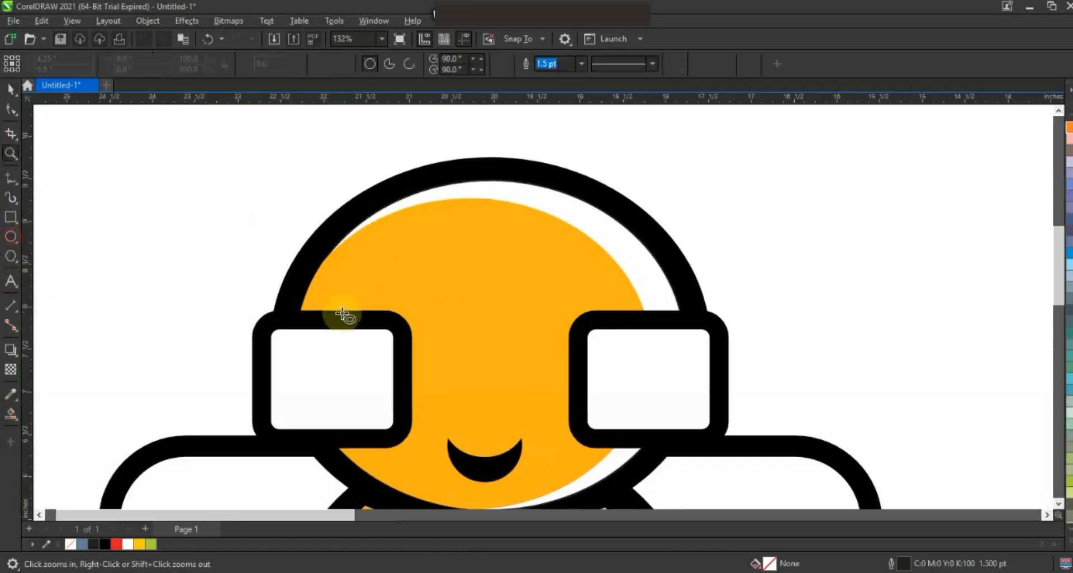
pyautogui.moveTo(309, 360); pyautogui.dragTo(343, 395)
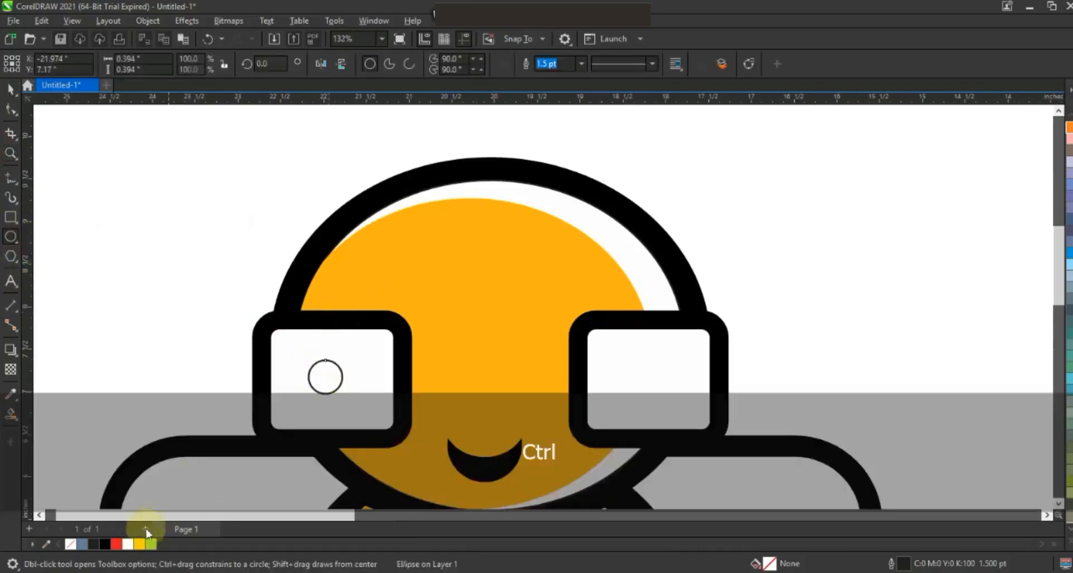
pyautogui.click(106, 543)
pyautogui.rightClick(9, 88)
pyautogui.click(307, 356)
# Step: Duplicate the black pupil level into the right eye frame
pyautogui.click(8, 87)
pyautogui.click(324, 376)
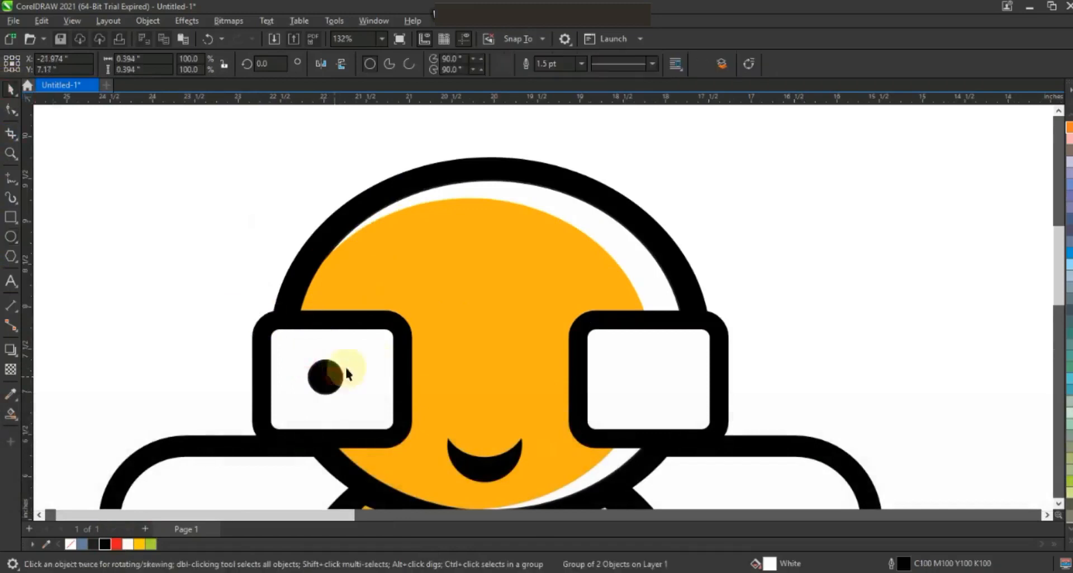
pyautogui.moveTo(348, 359); pyautogui.dragTo(662, 382)
pyautogui.rightClick(662, 382)
pyautogui.click(791, 329)
pyautogui.press('F3')
pyautogui.press('F3')
pyautogui.click(792, 255)
pyautogui.press('Escape')
# Step: Ungroup the pair of square eye frames
pyautogui.click(9, 152)
pyautogui.moveTo(461, 184); pyautogui.dragTo(828, 427)
pyautogui.click(10, 88)
pyautogui.click(479, 233)
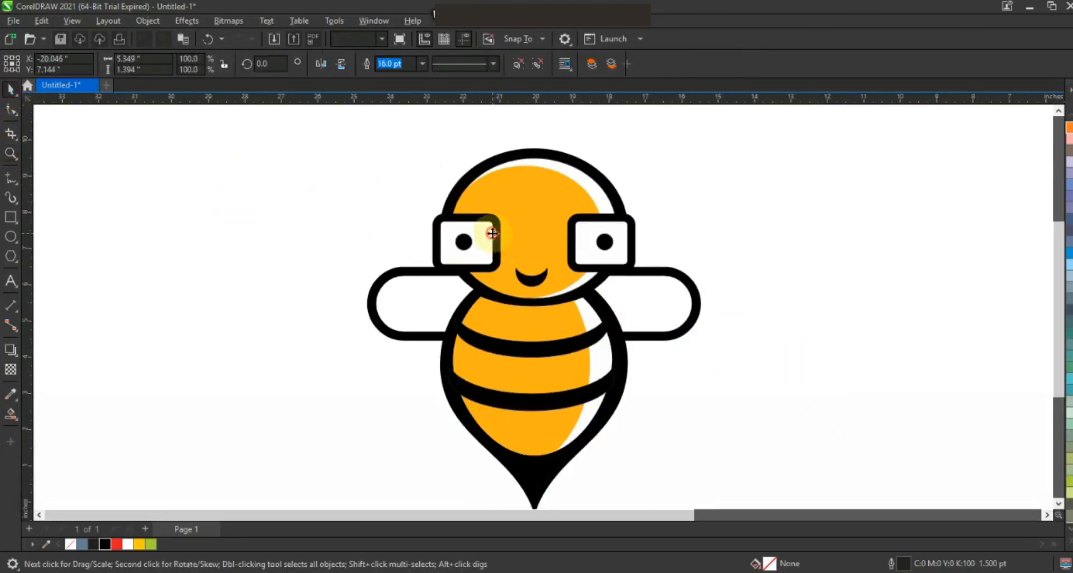
# Step: Try moving each eye frame with its pupil slightly inward, and undo both moves
pyautogui.moveTo(391, 177); pyautogui.dragTo(506, 275)
pyautogui.moveTo(709, 205); pyautogui.dragTo(576, 269)
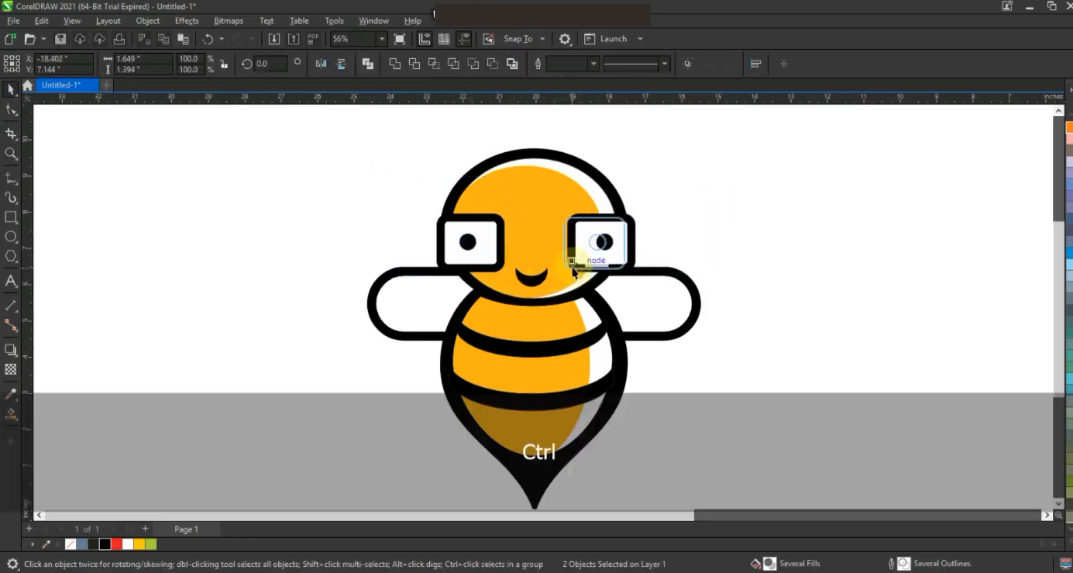
pyautogui.click(723, 239)
pyautogui.moveTo(399, 189); pyautogui.dragTo(514, 277)
pyautogui.hotkey('ctrl', 'z')
pyautogui.hotkey('ctrl', 'z')
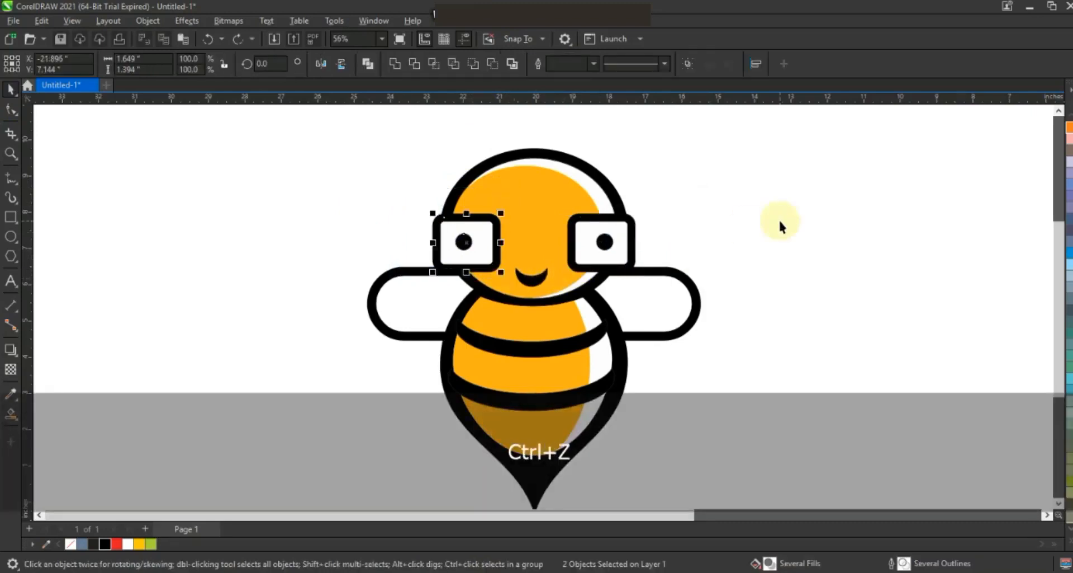
pyautogui.click(780, 222)
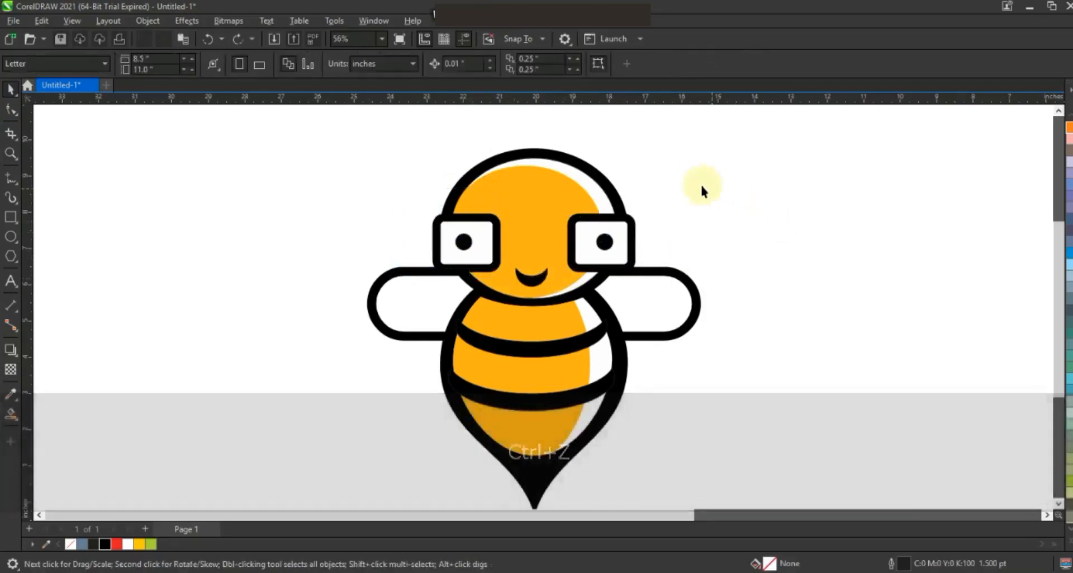
# Step: Try to resize the eyes and mouth together from their center, and undo the change
pyautogui.moveTo(668, 131)
pyautogui.mouseDown()
pyautogui.moveTo(418, 300)
pyautogui.moveTo(368, 309)
pyautogui.mouseUp()
pyautogui.keyDown('shift'); pyautogui.moveTo(637, 229); pyautogui.dragTo(648, 234); pyautogui.keyUp('shift')
pyautogui.hotkey('ctrl', 'z')
pyautogui.click(698, 231)
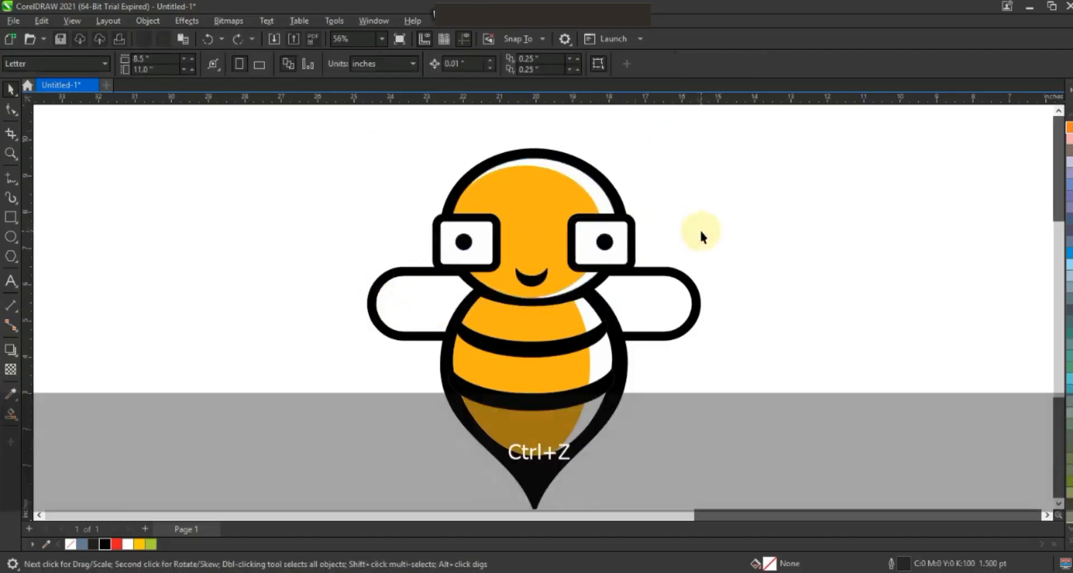
# Step: Draw a 16 pt straight line about 1.92 inches long from inside the head diagonally up to the left as an antenna
pyautogui.click(1059, 111)
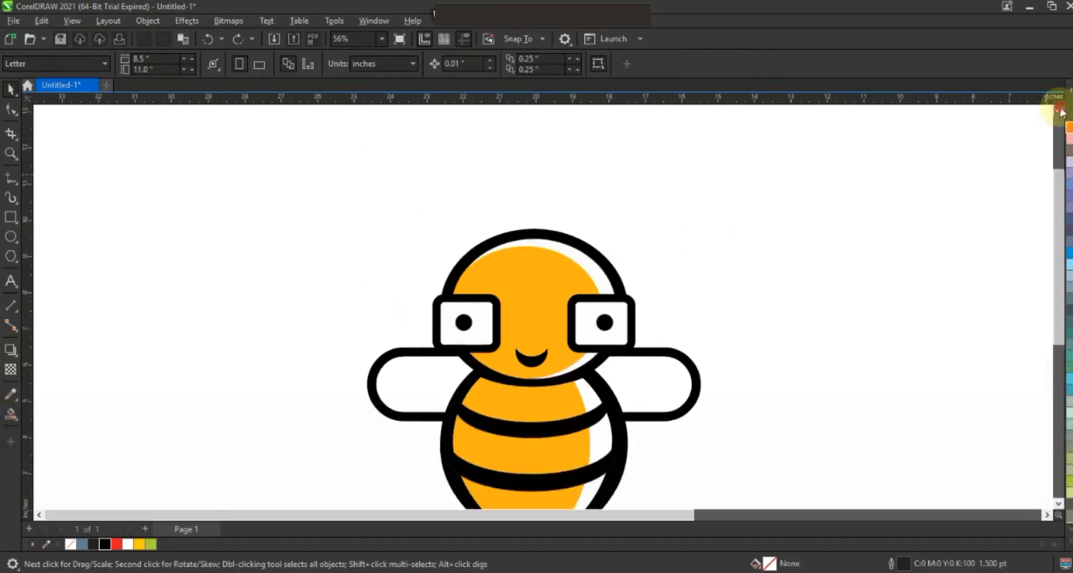
pyautogui.click(10, 178)
pyautogui.click(422, 64)
pyautogui.click(385, 203)
pyautogui.click(546, 288)
pyautogui.click(470, 212)
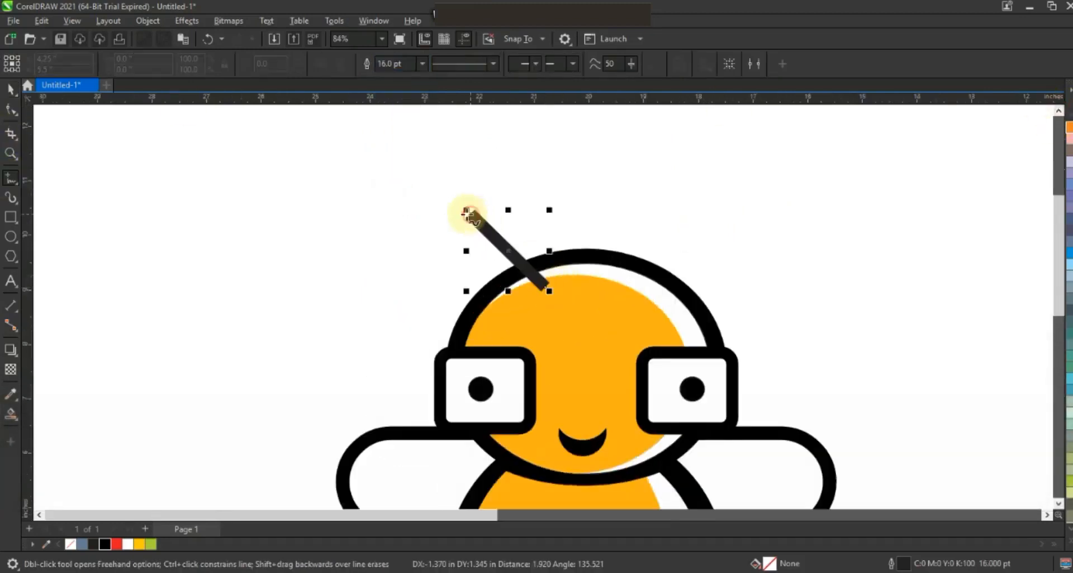
# Step: Bend the antenna line into an upward-bulging curve and lower its base node slightly into the head
pyautogui.click(11, 110)
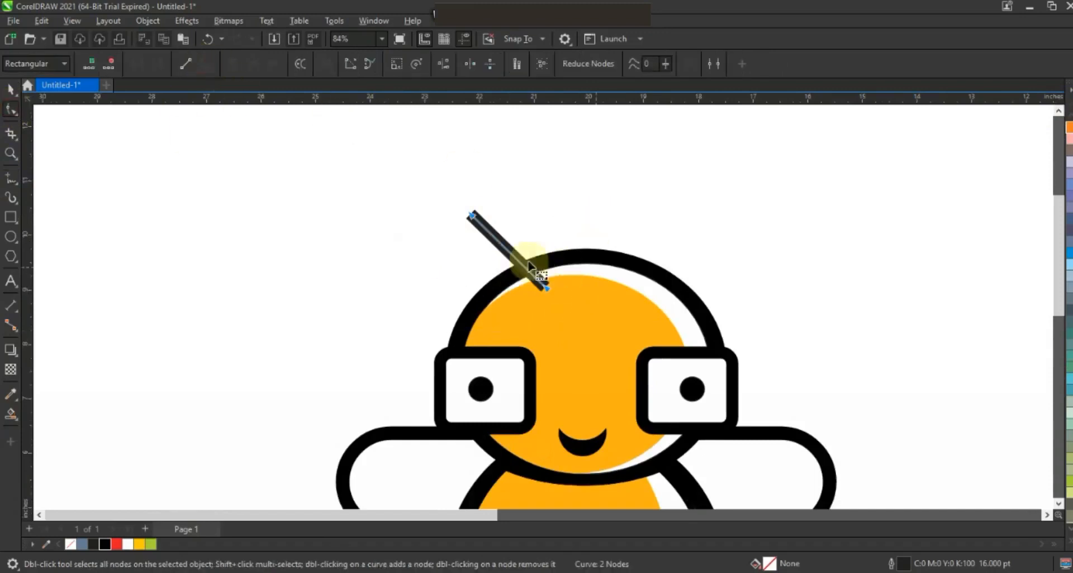
pyautogui.moveTo(506, 249); pyautogui.dragTo(517, 244)
pyautogui.moveTo(549, 290); pyautogui.dragTo(547, 295)
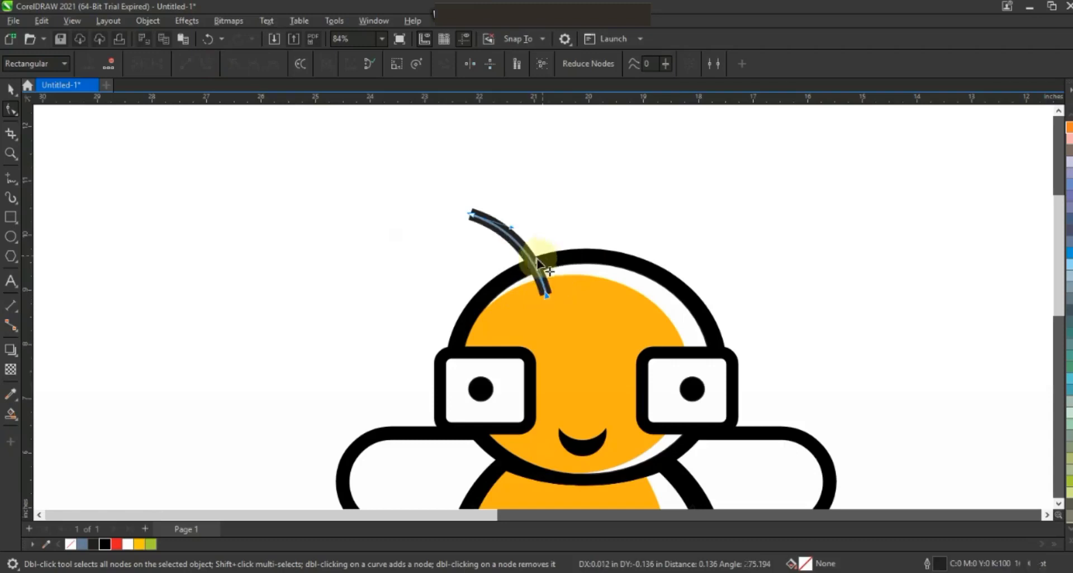
pyautogui.moveTo(511, 226); pyautogui.dragTo(510, 221)
# Step: Give the antenna line rounded corners, round line caps and an outline placed behind the fill, and color it black
pyautogui.doubleClick(893, 562)
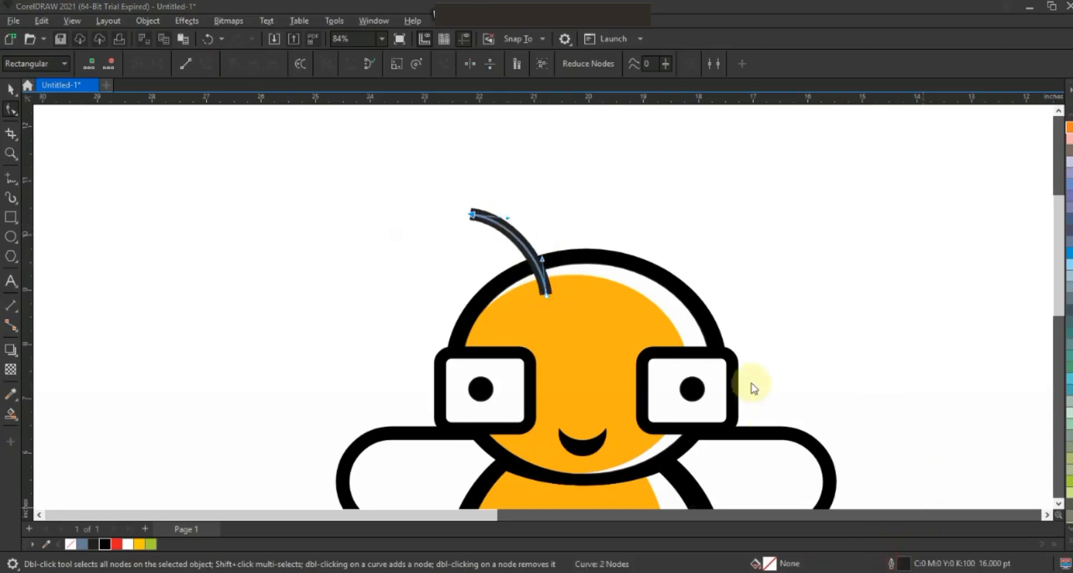
pyautogui.click(577, 345)
pyautogui.click(435, 320)
pyautogui.click(426, 343)
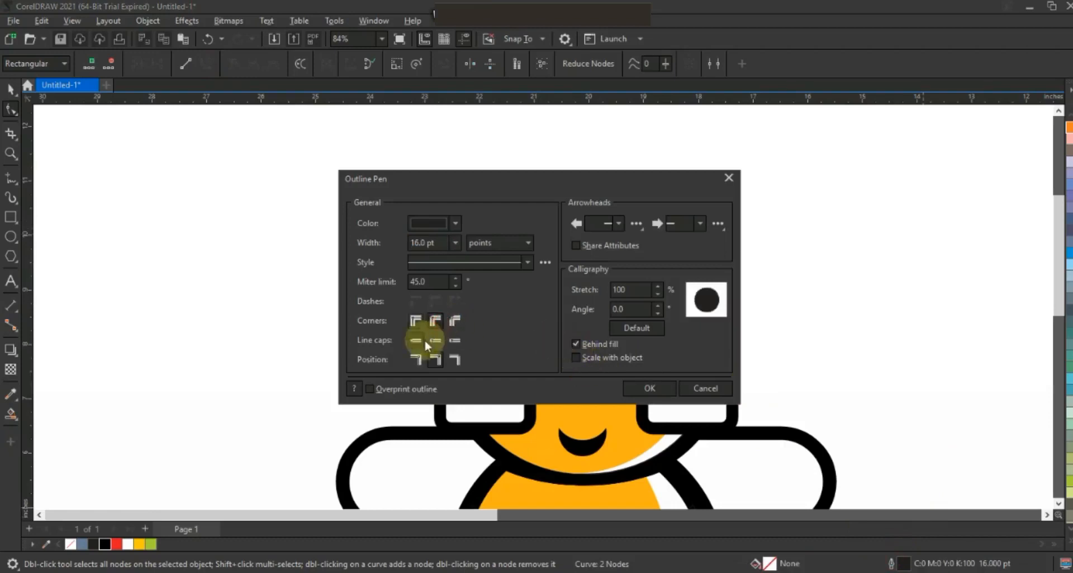
pyautogui.click(651, 389)
pyautogui.click(10, 87)
pyautogui.click(110, 543)
pyautogui.click(198, 357)
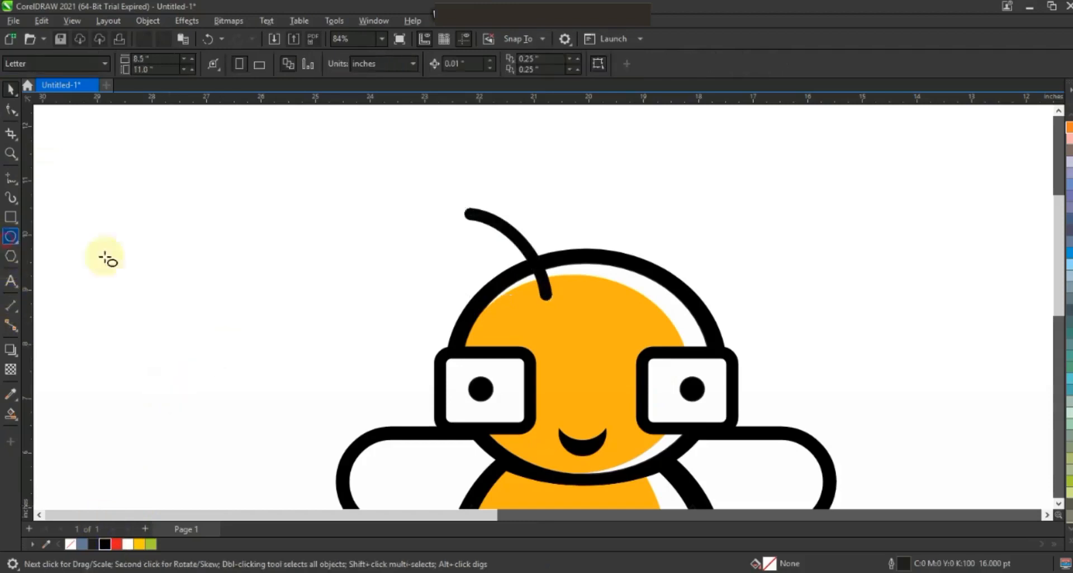
# Step: Draw a circle about 0.407 inches in diameter at the antenna's tip and fill it black without an outline
pyautogui.click(9, 237)
pyautogui.moveTo(458, 213); pyautogui.dragTo(476, 247)
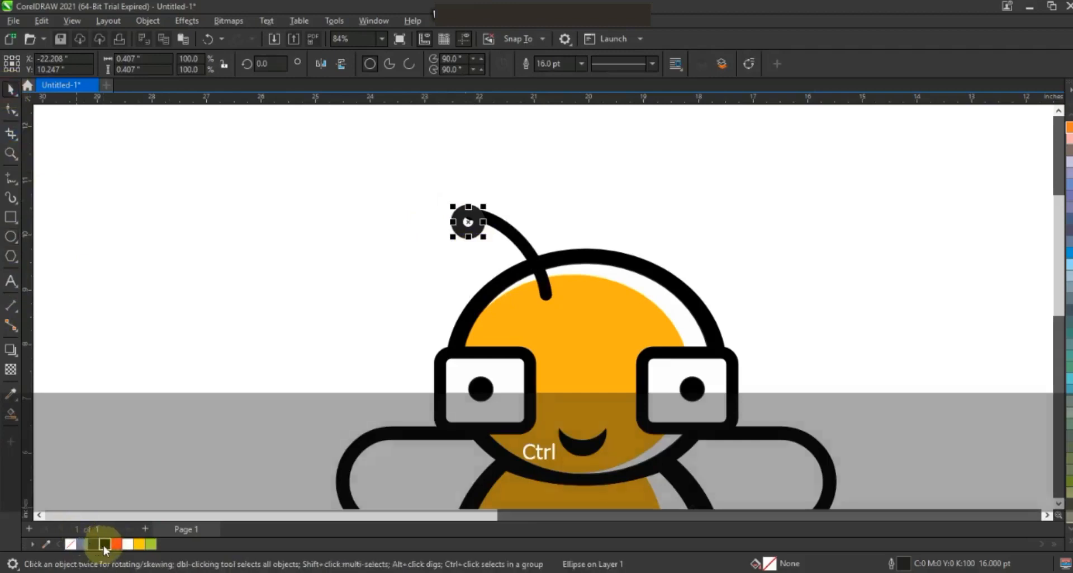
pyautogui.click(105, 543)
pyautogui.rightClick(71, 543)
pyautogui.click(228, 306)
# Step: Create a horizontally mirrored copy of the antenna and its tip, and position it on the right side of the head
pyautogui.click(469, 223)
pyautogui.keyDown('shift'); pyautogui.click(516, 228); pyautogui.keyUp('shift')
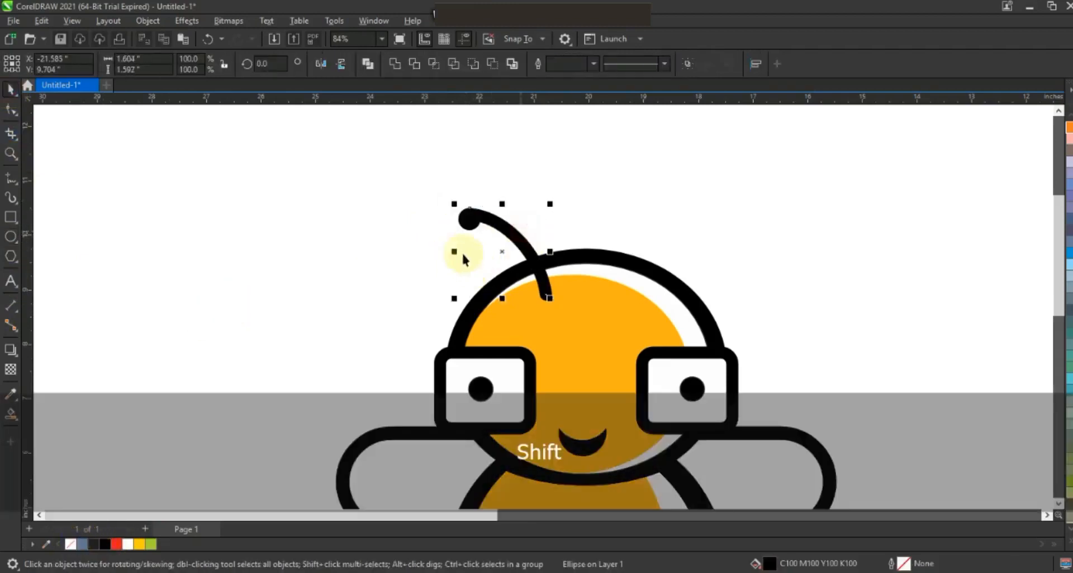
pyautogui.moveTo(456, 251); pyautogui.dragTo(588, 235)
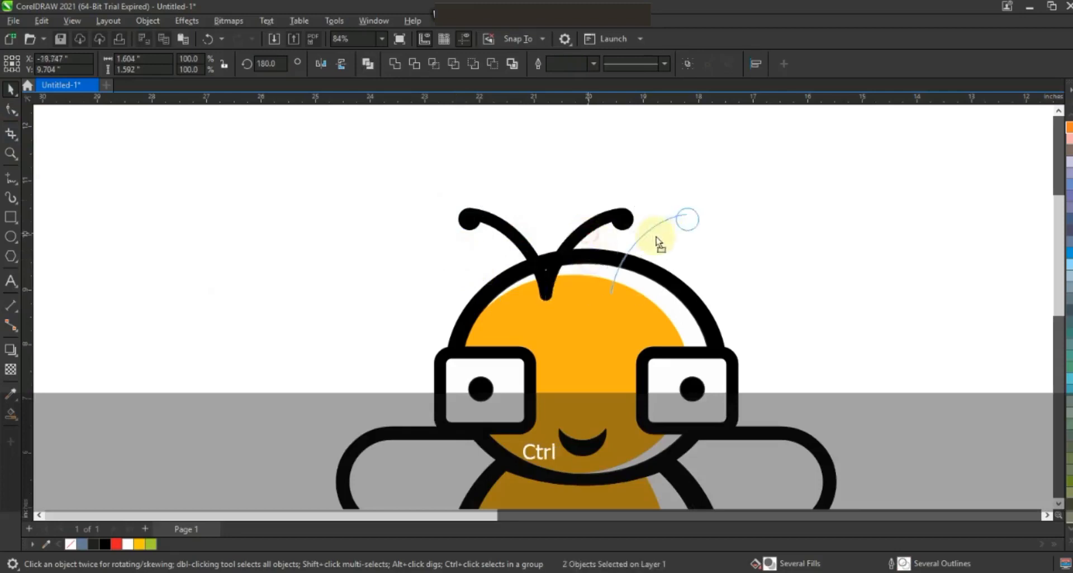
pyautogui.moveTo(657, 237); pyautogui.dragTo(657, 236)
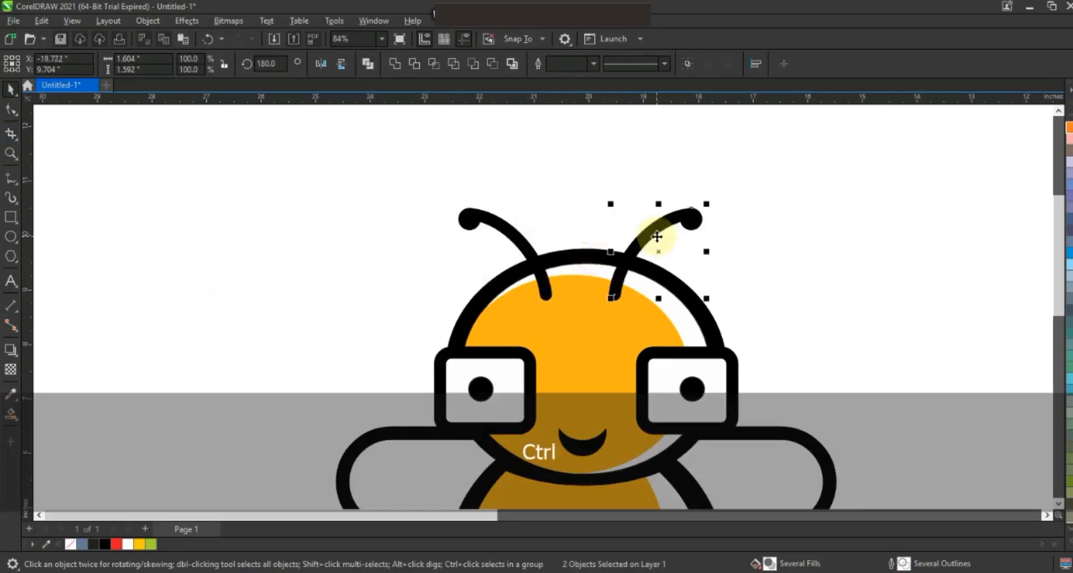
pyautogui.click(631, 167)
# Step: Draw a 16 pt straight line along the body's left edge from the neck down to the lower stripe
pyautogui.press('F3')
pyautogui.press('Escape')
pyautogui.press('F3')
pyautogui.press('Escape')
pyautogui.click(11, 153)
pyautogui.moveTo(487, 167); pyautogui.dragTo(861, 418)
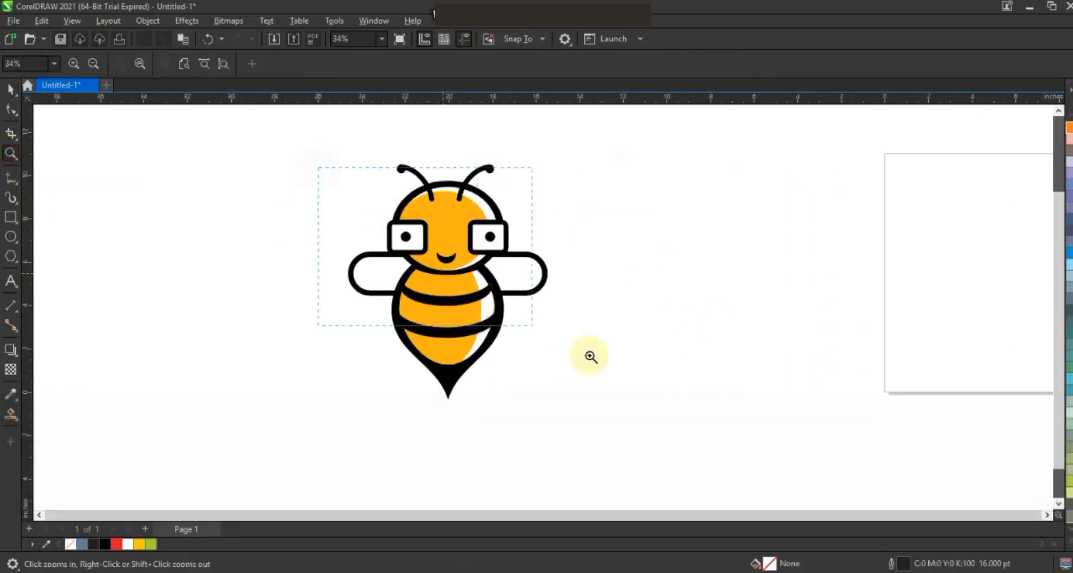
pyautogui.click(591, 356)
pyautogui.click(11, 178)
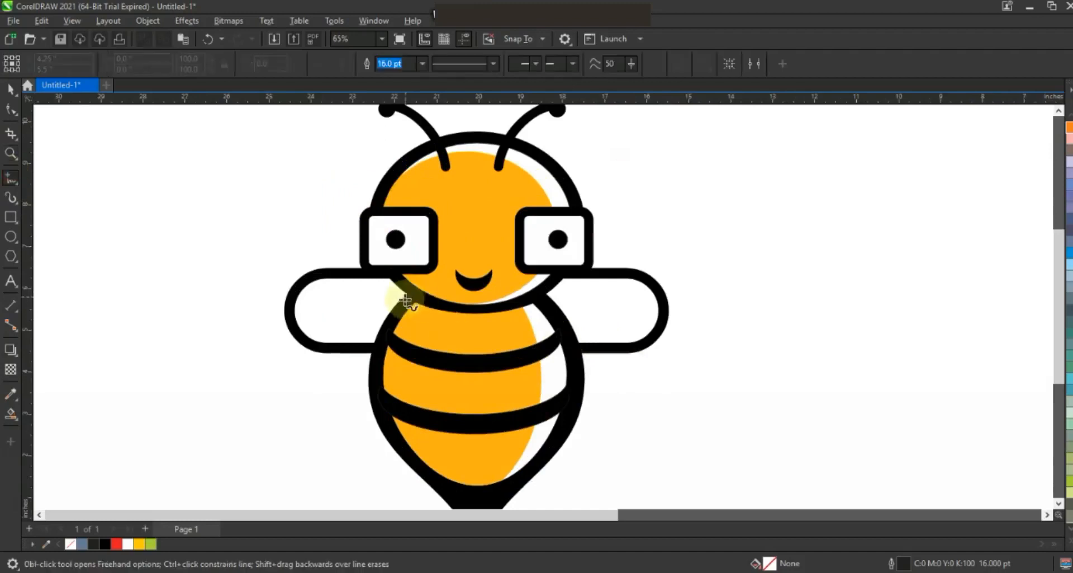
pyautogui.moveTo(407, 302); pyautogui.dragTo(374, 387)
# Step: Bend the line outward into an arm arc about 1.54 inches wide over the left wing, and color its outline black
pyautogui.click(11, 109)
pyautogui.click(398, 330)
pyautogui.moveTo(382, 293); pyautogui.dragTo(475, 358)
pyautogui.moveTo(395, 331); pyautogui.dragTo(337, 296)
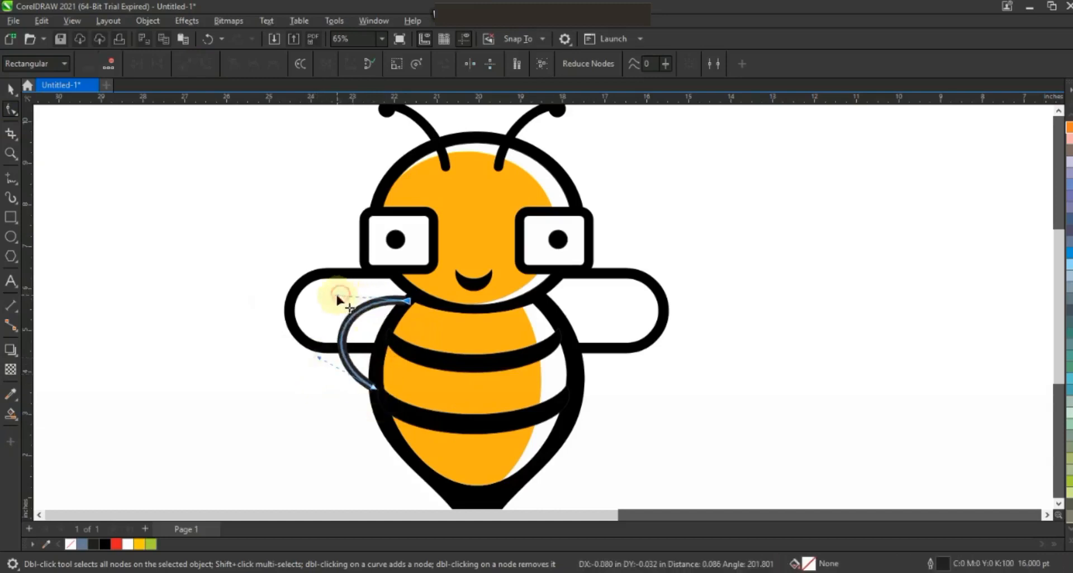
pyautogui.rightClick(105, 544)
# Step: Draw a 16 pt straight line about 2.29 inches long from the body's right edge diagonally up across the right wing
pyautogui.click(11, 178)
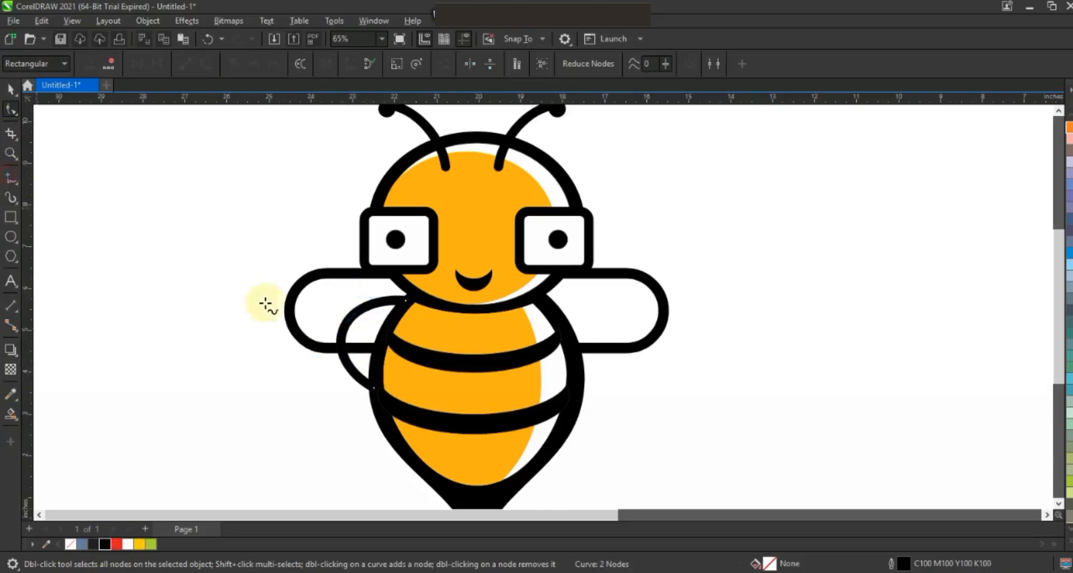
pyautogui.click(561, 323)
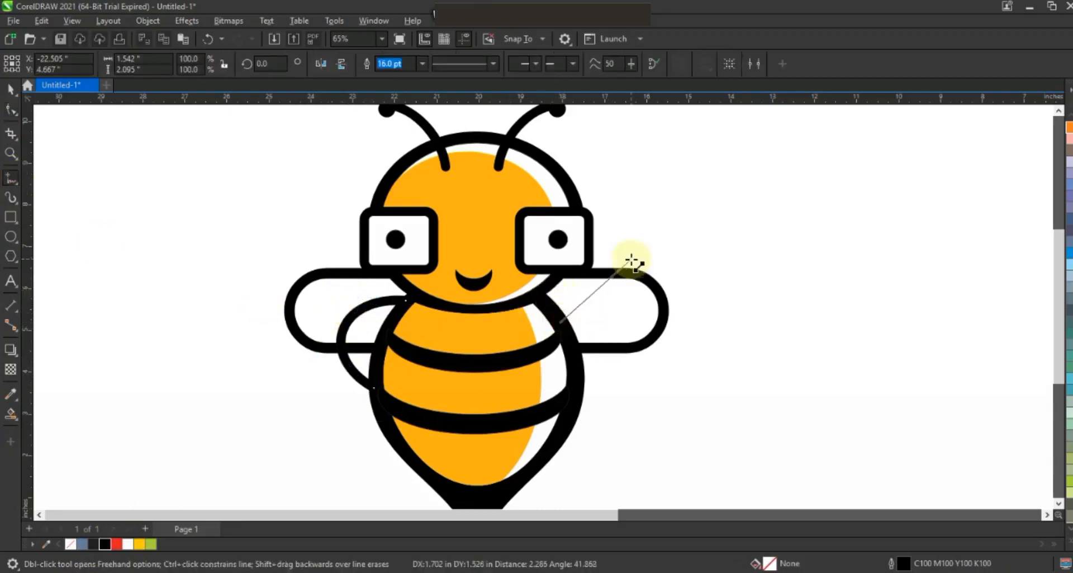
pyautogui.click(632, 260)
# Step: Bend the right arm line into an upward curve, adjust its end nodes, and give it round line caps
pyautogui.click(10, 109)
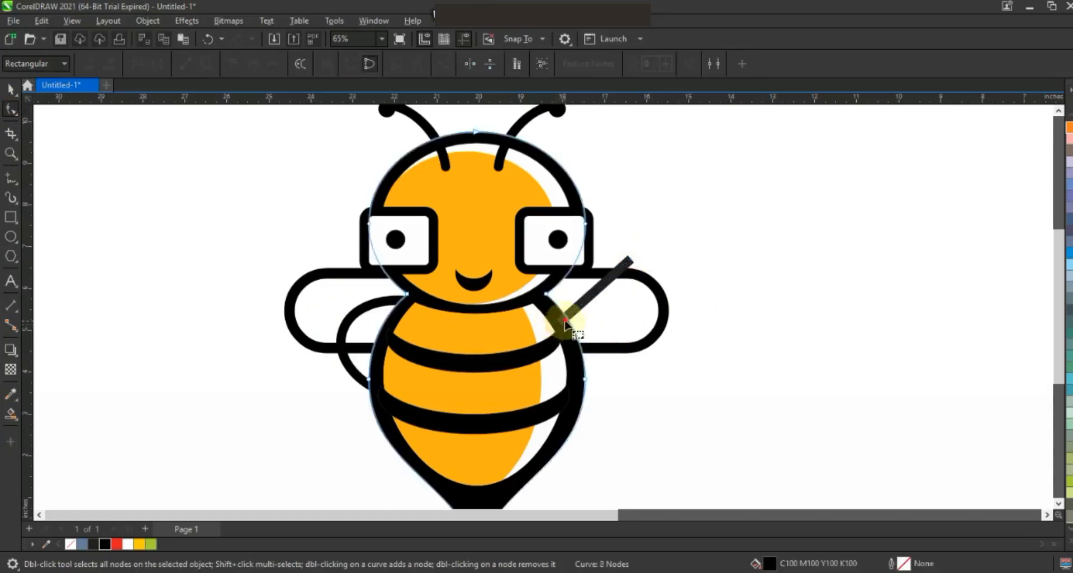
pyautogui.click(560, 318)
pyautogui.moveTo(559, 317); pyautogui.dragTo(555, 312)
pyautogui.moveTo(666, 248); pyautogui.dragTo(519, 348)
pyautogui.click(207, 62)
pyautogui.moveTo(593, 300)
pyautogui.mouseDown()
pyautogui.moveTo(635, 263)
pyautogui.moveTo(627, 258)
pyautogui.moveTo(602, 318)
pyautogui.mouseUp()
pyautogui.moveTo(625, 255); pyautogui.dragTo(621, 253)
pyautogui.moveTo(558, 313); pyautogui.dragTo(557, 307)
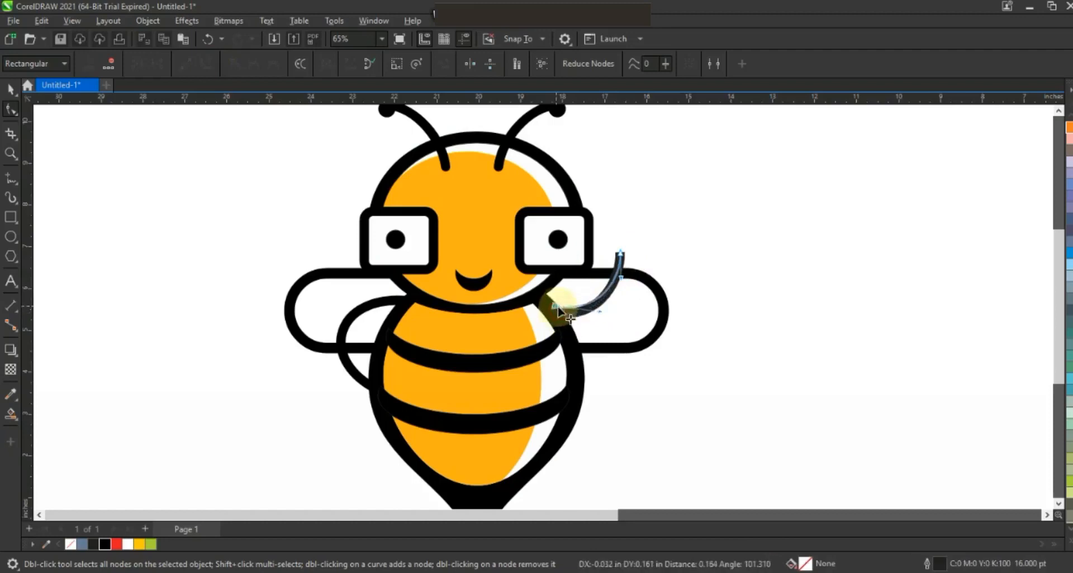
pyautogui.moveTo(620, 255); pyautogui.dragTo(620, 249)
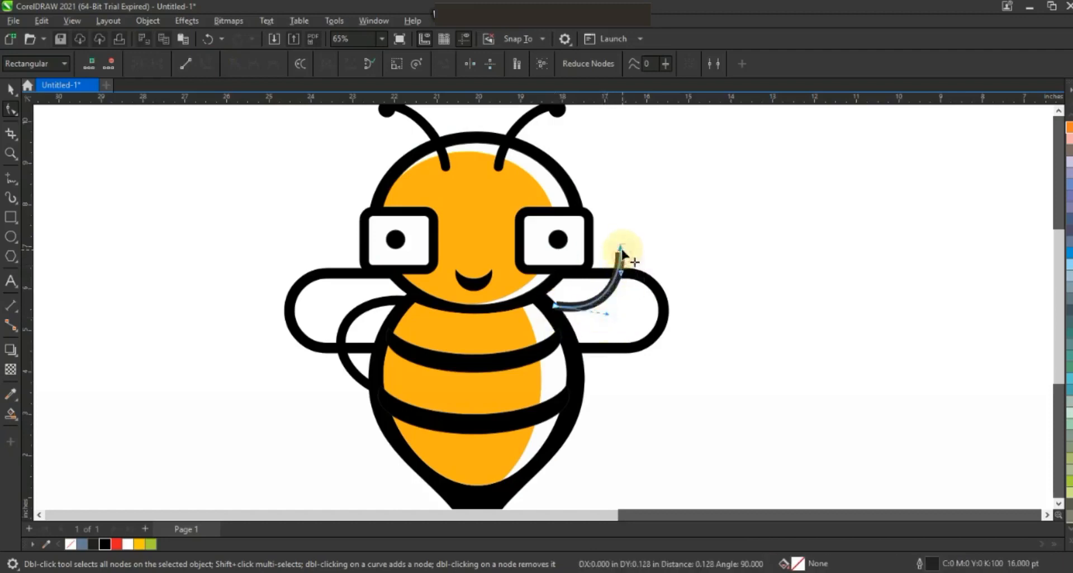
pyautogui.doubleClick(891, 562)
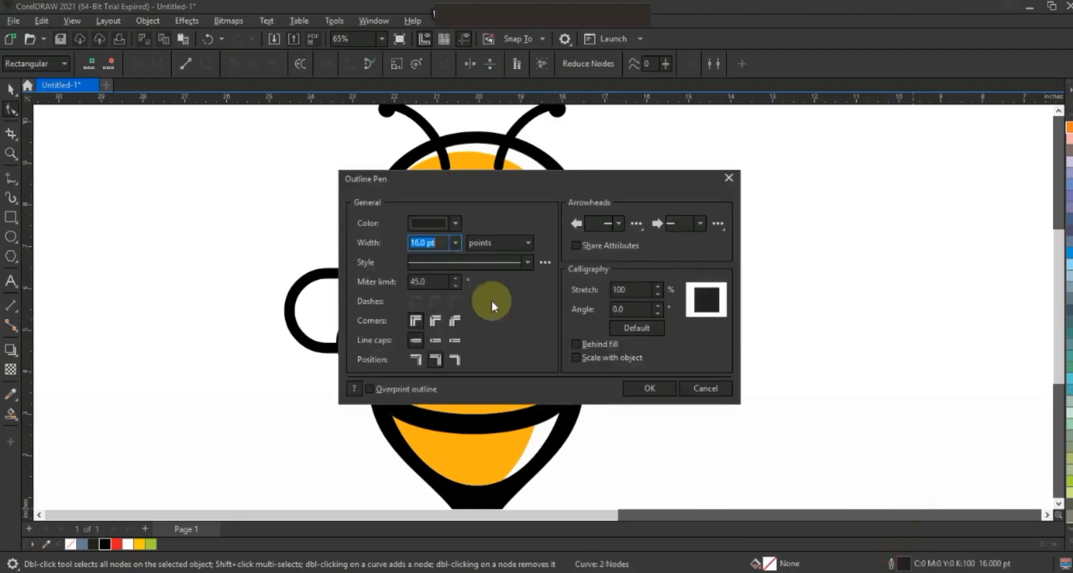
pyautogui.click(630, 392)
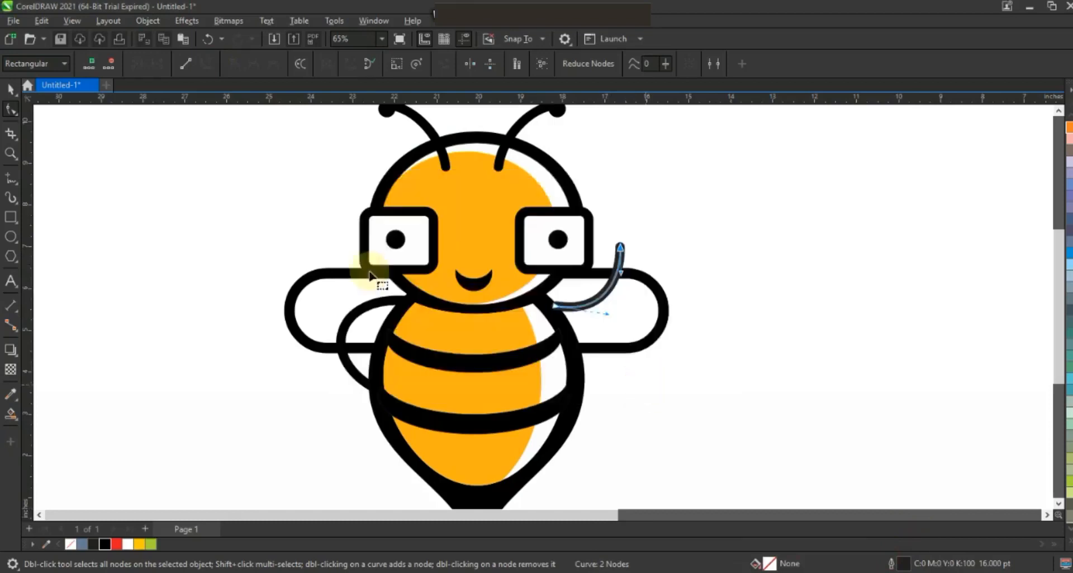
# Step: Color the right arm curve's outline black and deselect it
pyautogui.click(9, 90)
pyautogui.click(105, 544)
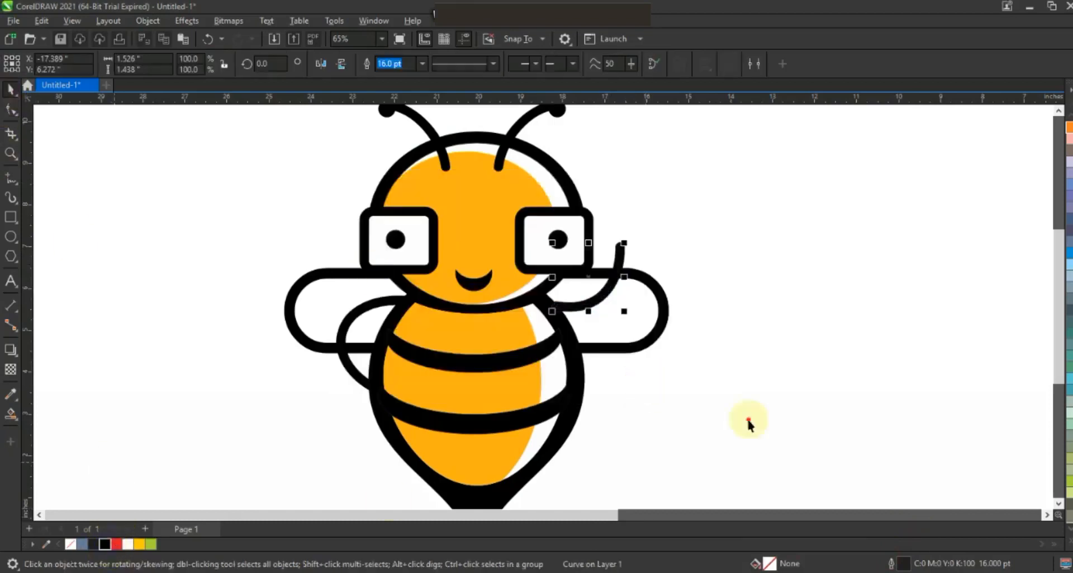
pyautogui.click(741, 303)
pyautogui.press('F3')
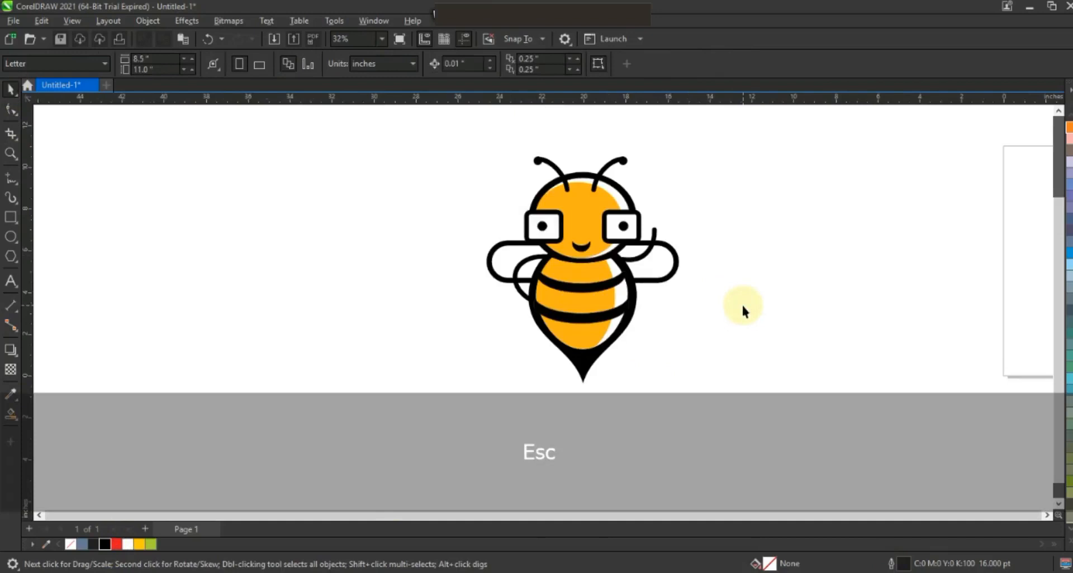
# Step: Draw a 16 pt horizontal straight line about 2.2 inches long between the two square eye frames
pyautogui.click(11, 152)
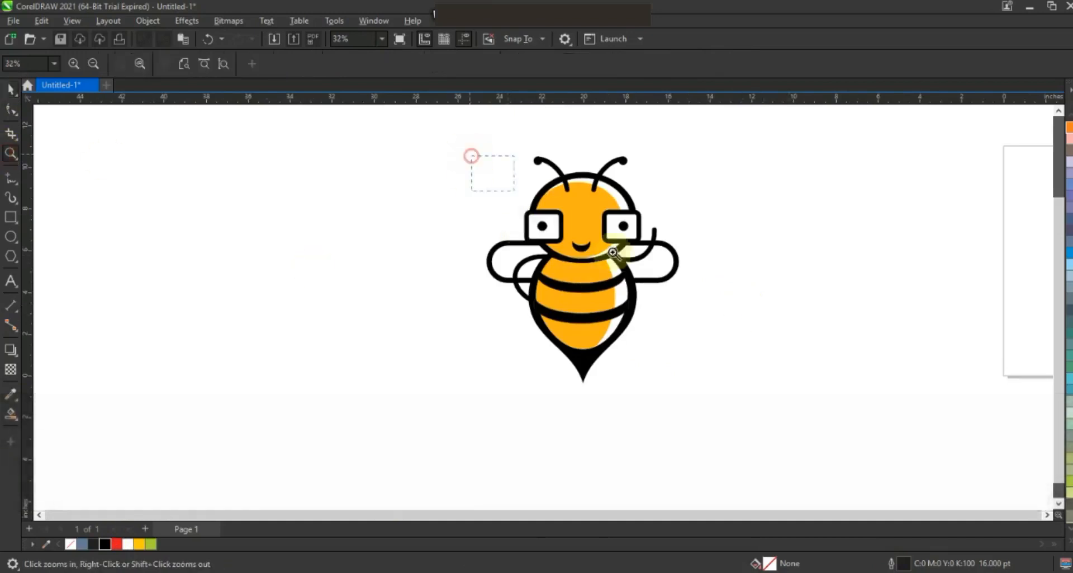
pyautogui.moveTo(613, 252); pyautogui.dragTo(719, 371)
pyautogui.click(10, 178)
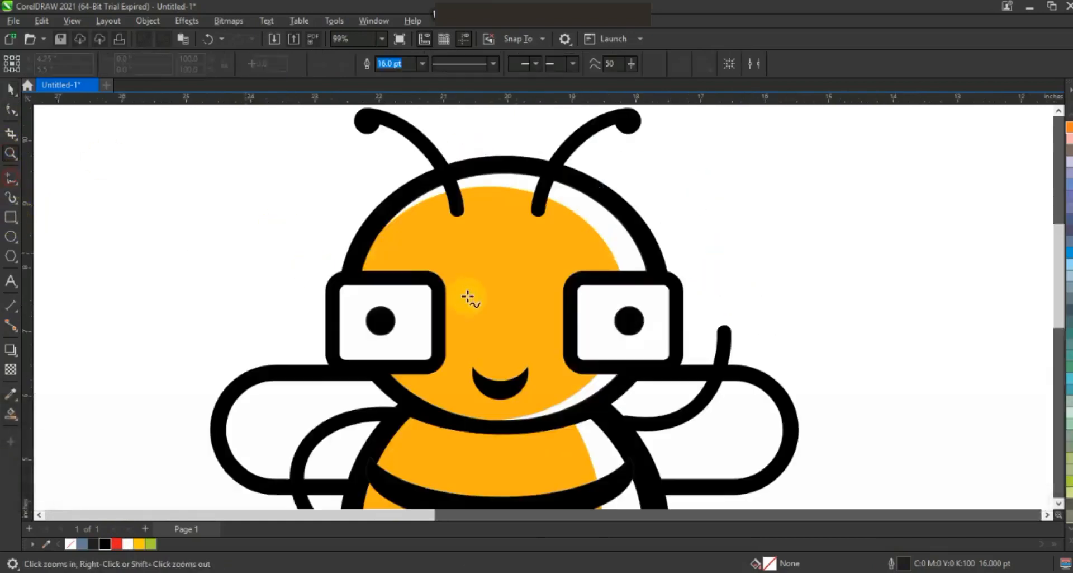
pyautogui.click(427, 308)
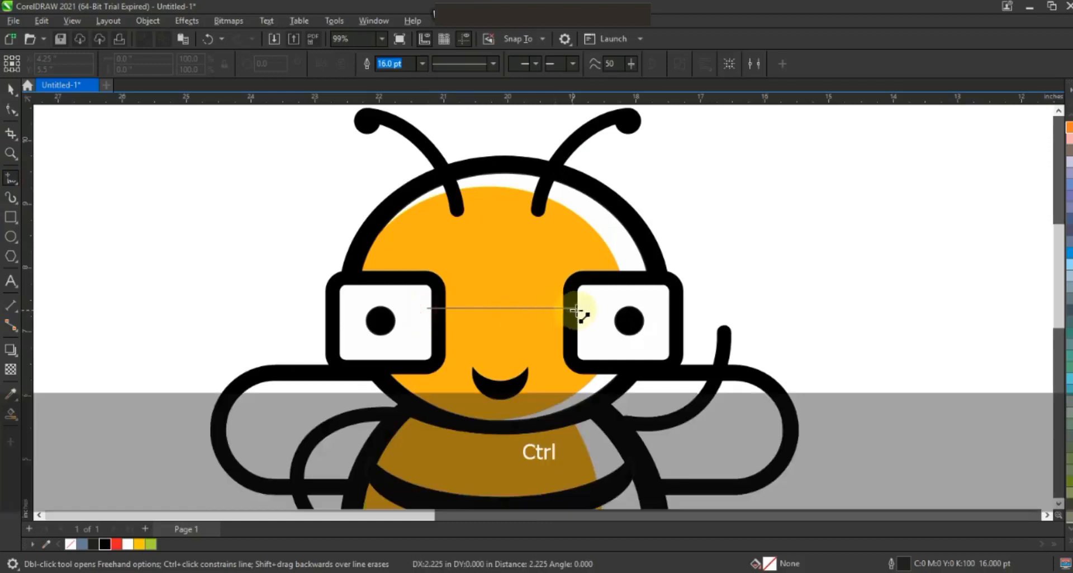
pyautogui.keyDown('ctrl'); pyautogui.click(577, 309); pyautogui.keyUp('ctrl')
# Step: Adjust the connecting line's end nodes to the frames' inner edges and bend it into a shallow upward arc as the glasses' bridge
pyautogui.click(11, 110)
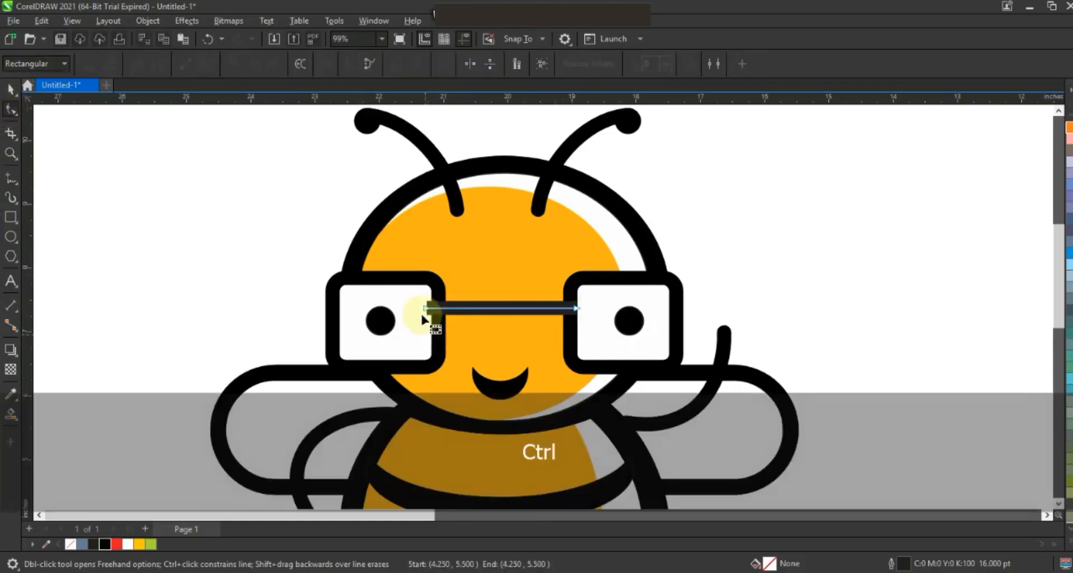
pyautogui.moveTo(427, 308); pyautogui.dragTo(435, 309)
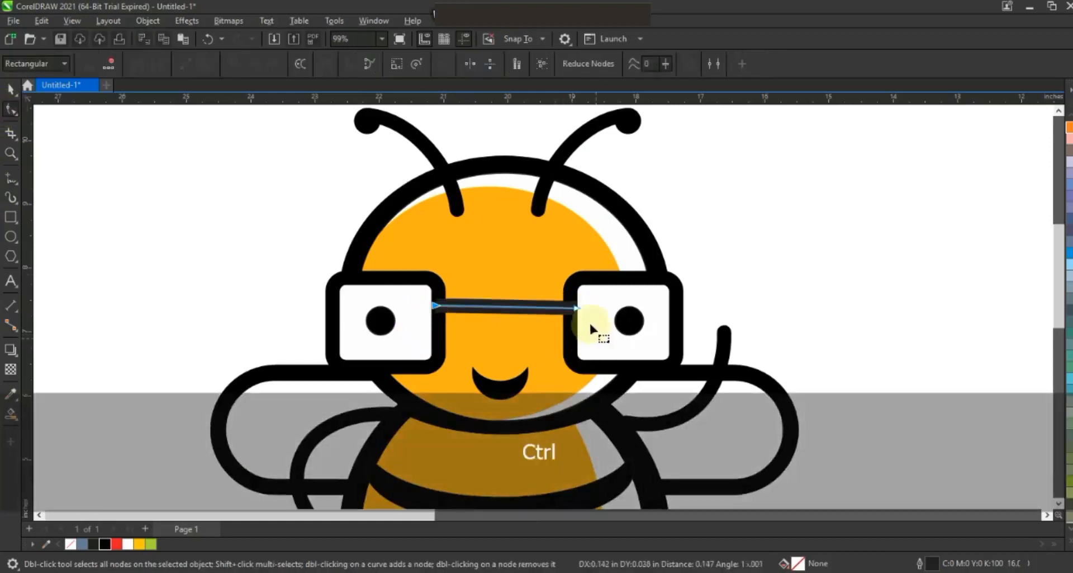
pyautogui.moveTo(577, 307); pyautogui.dragTo(326, 328)
pyautogui.click(206, 63)
pyautogui.moveTo(503, 306); pyautogui.dragTo(499, 287)
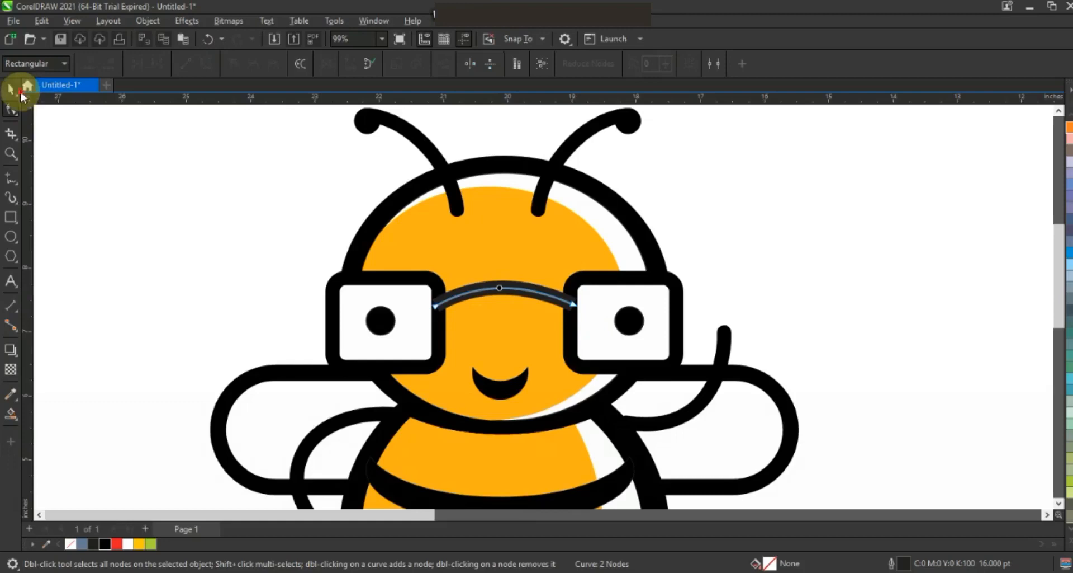
pyautogui.click(11, 88)
pyautogui.click(115, 376)
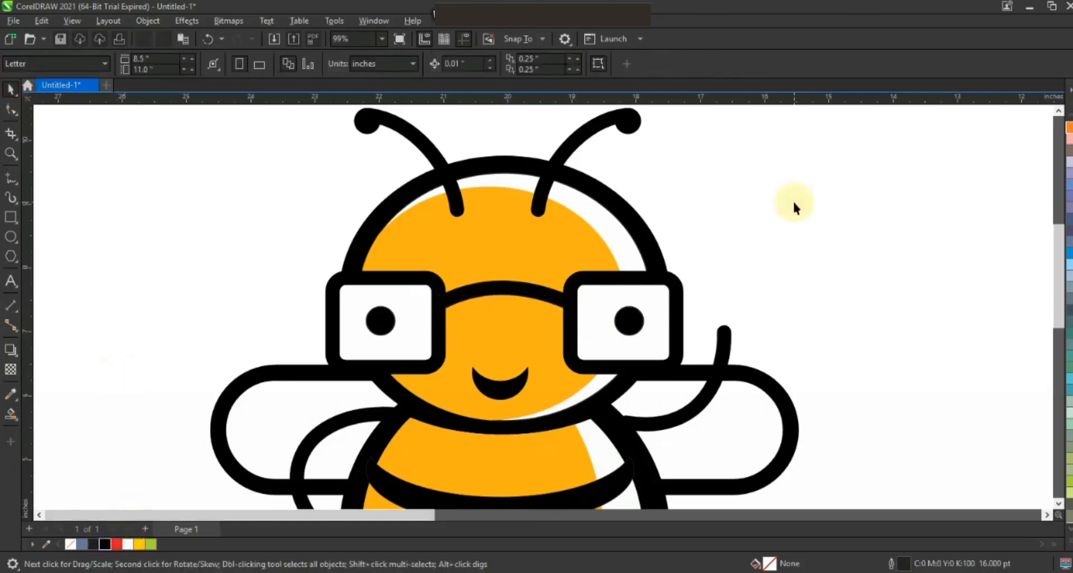
pyautogui.press('F3')
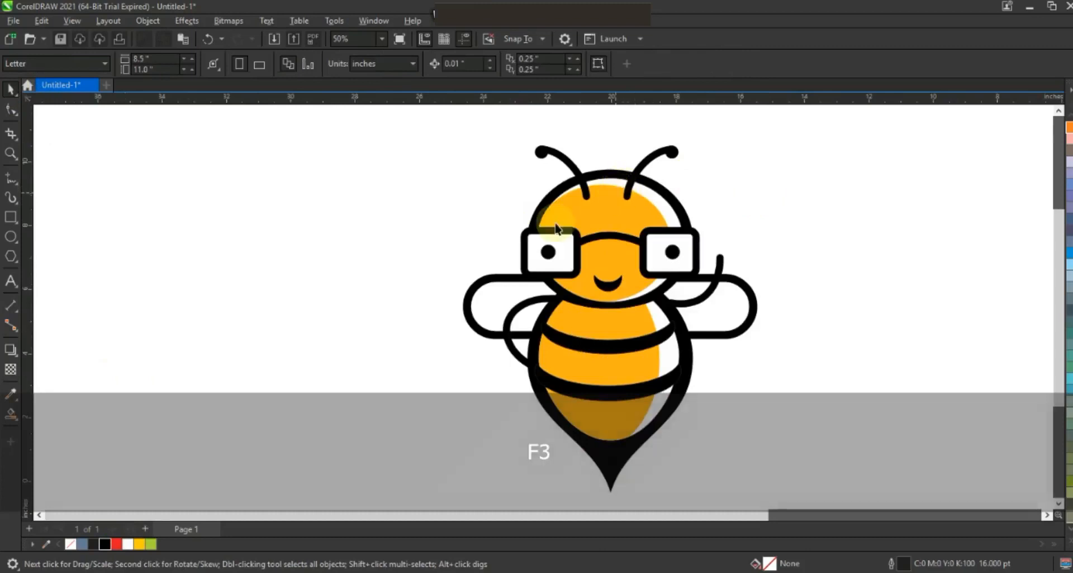
# Step: Draw a 16 pt ellipse, shorten it to about 6.34 by 6.36 inches, and offset it right so a strip of the body's left side stays outside
pyautogui.click(11, 237)
pyautogui.moveTo(545, 164); pyautogui.dragTo(751, 465)
pyautogui.press('space')
pyautogui.moveTo(644, 162); pyautogui.dragTo(644, 259)
pyautogui.moveTo(739, 356); pyautogui.dragTo(758, 373)
# Step: Smart Fill the three body regions between stripes that lie left of the circle's edge
pyautogui.click(10, 414)
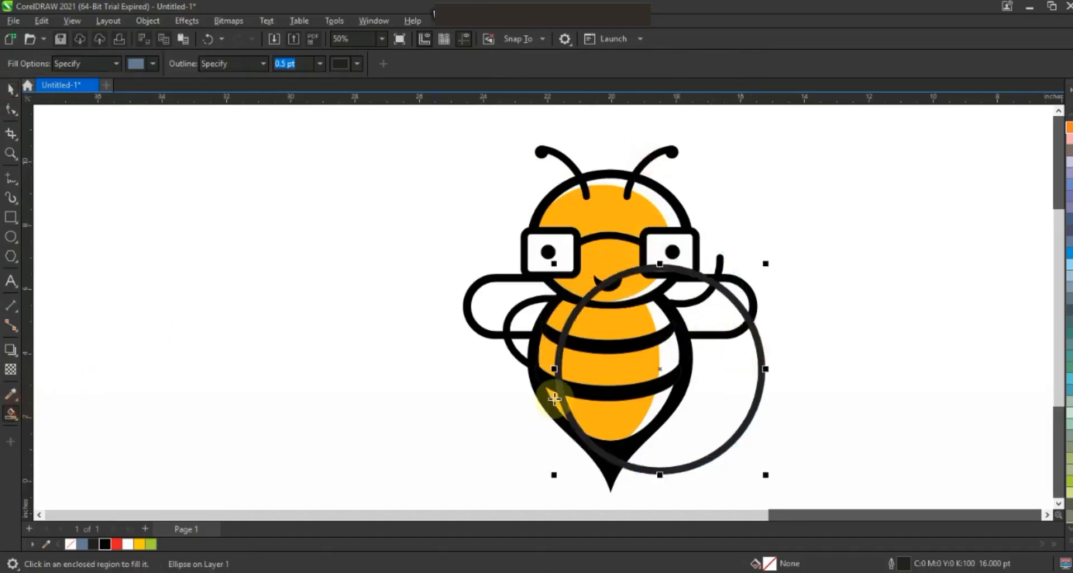
pyautogui.click(551, 335)
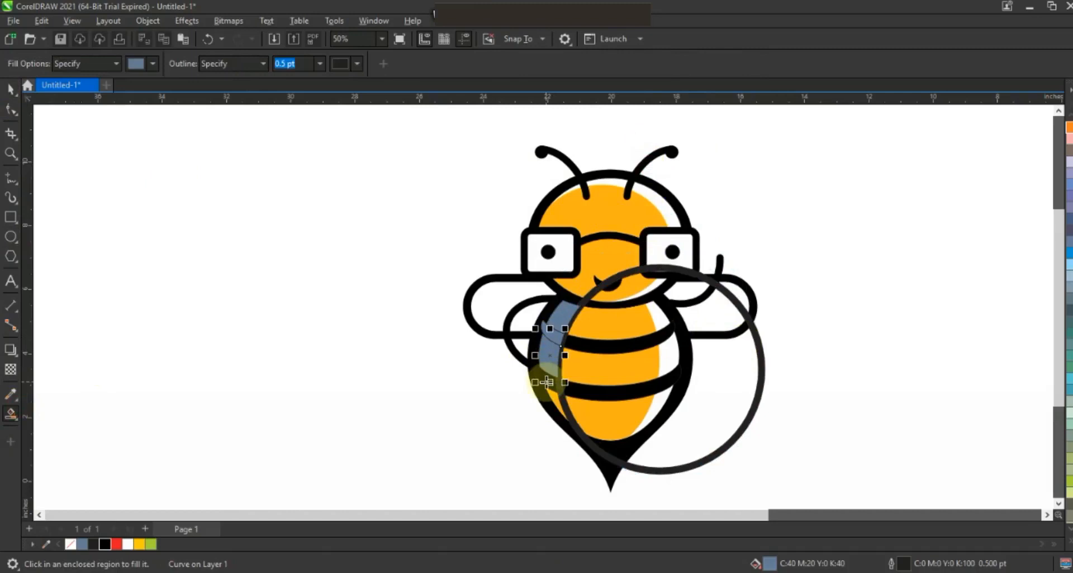
pyautogui.hotkey('ctrl', 'z')
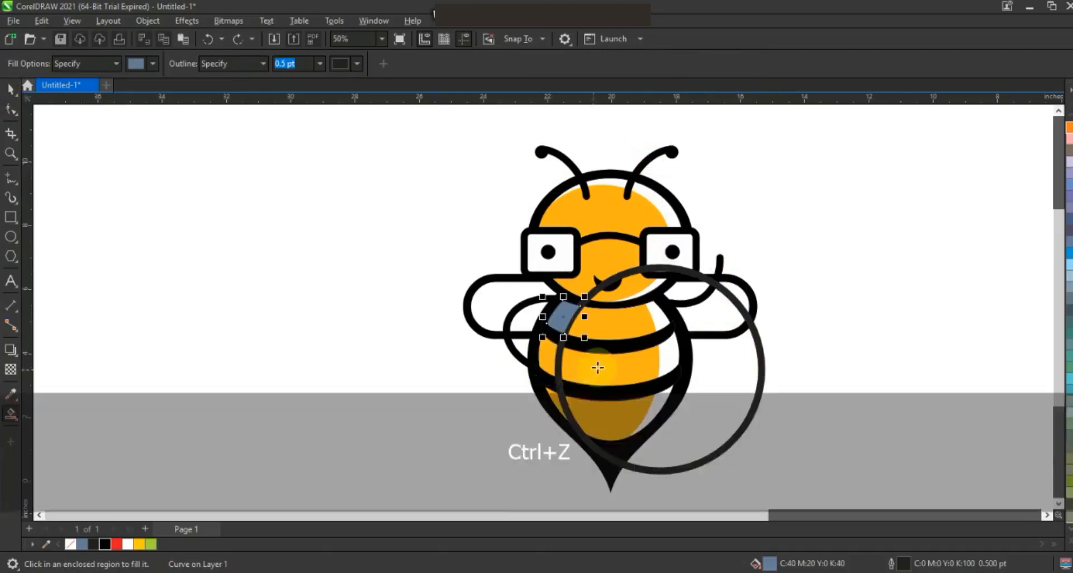
pyautogui.hotkey('ctrl', 'z')
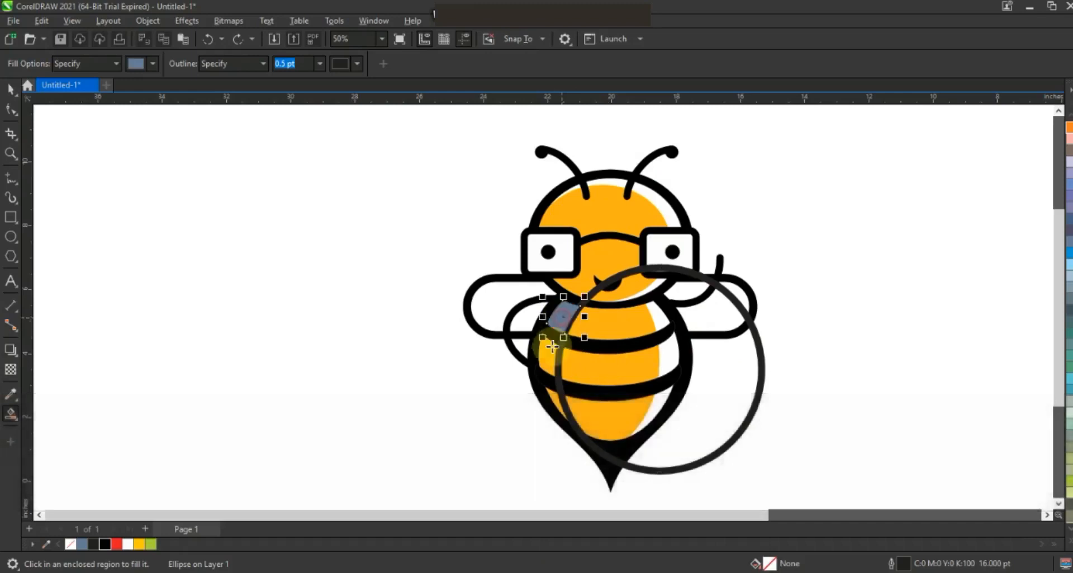
pyautogui.click(554, 363)
pyautogui.click(554, 403)
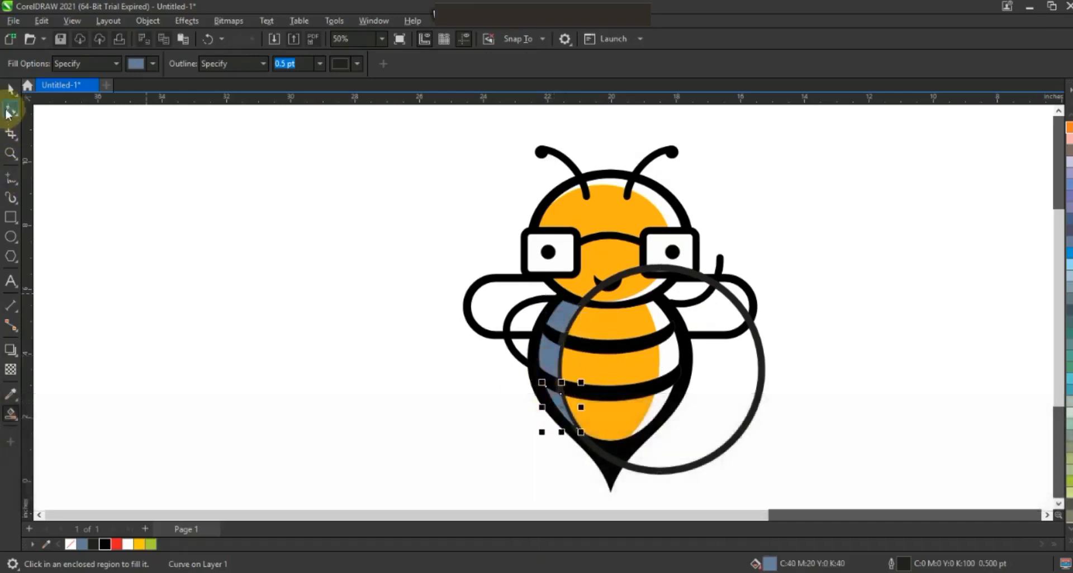
# Step: Select the three filled left body strips together and color them orange (C0 M60 Y100 K0)
pyautogui.click(10, 88)
pyautogui.keyDown('shift'); pyautogui.click(559, 315); pyautogui.keyUp('shift')
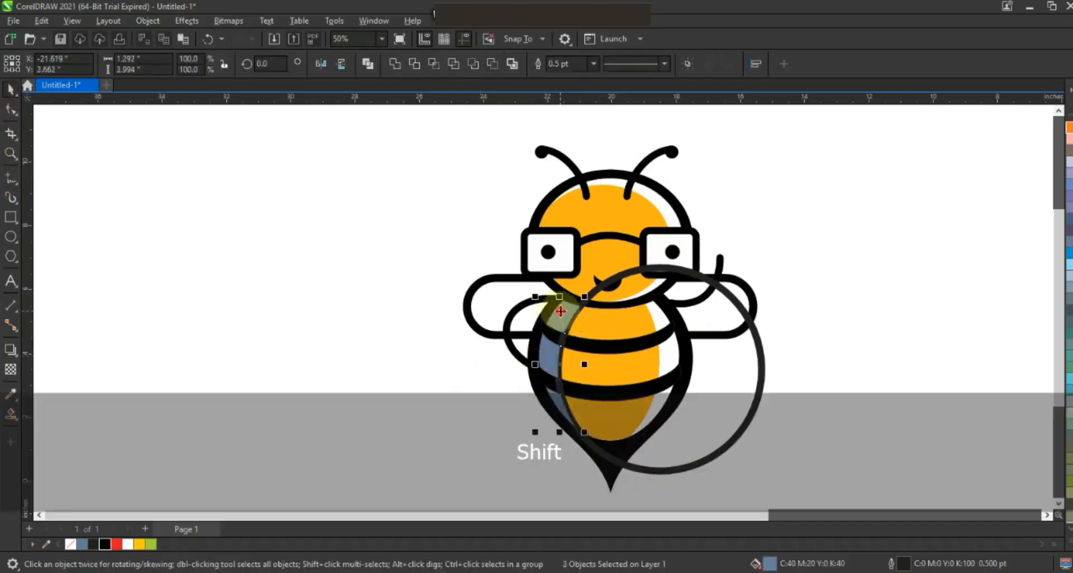
pyautogui.click(1058, 510)
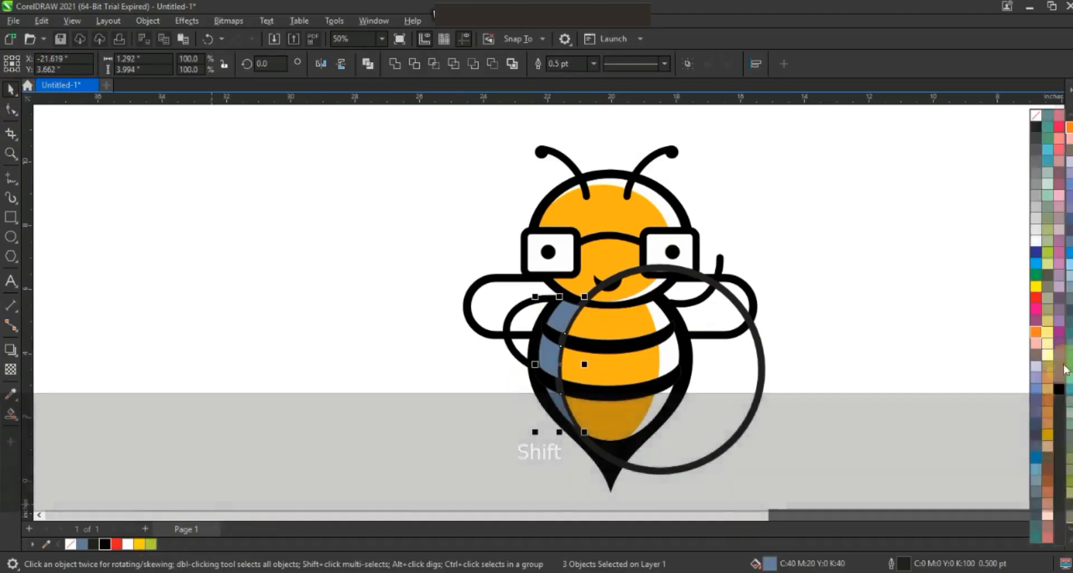
pyautogui.click(1037, 332)
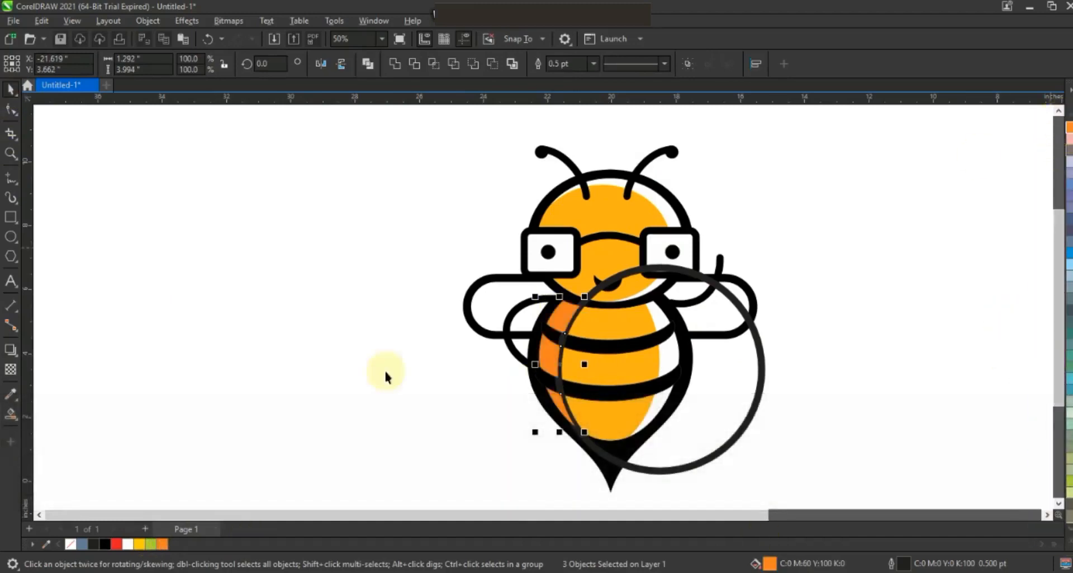
pyautogui.click(751, 450)
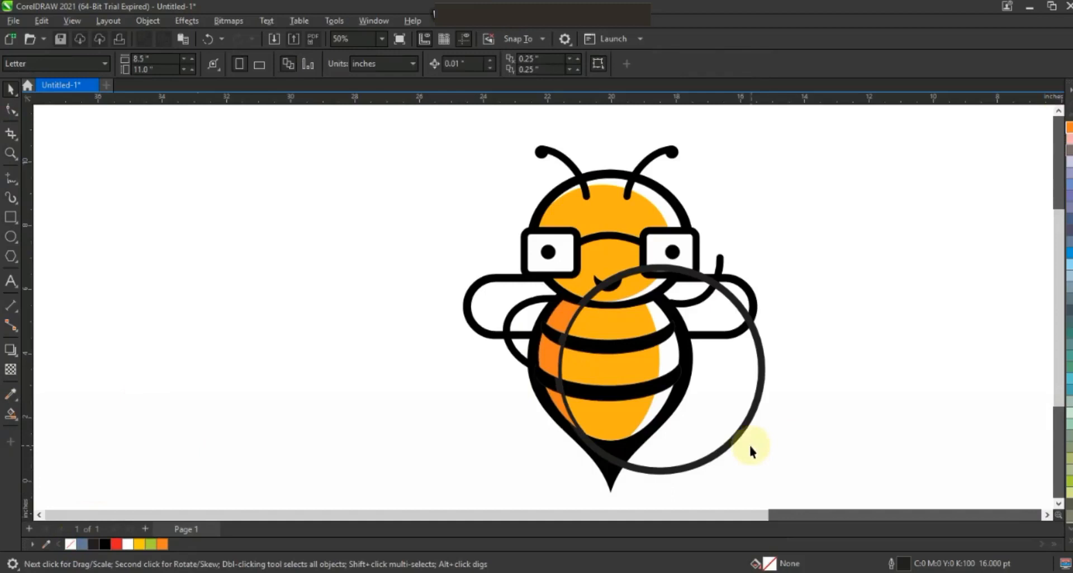
# Step: Move the circle up over the head, Smart Fill the head sliver left of its edge, and color that sliver orange
pyautogui.moveTo(738, 442); pyautogui.dragTo(742, 331)
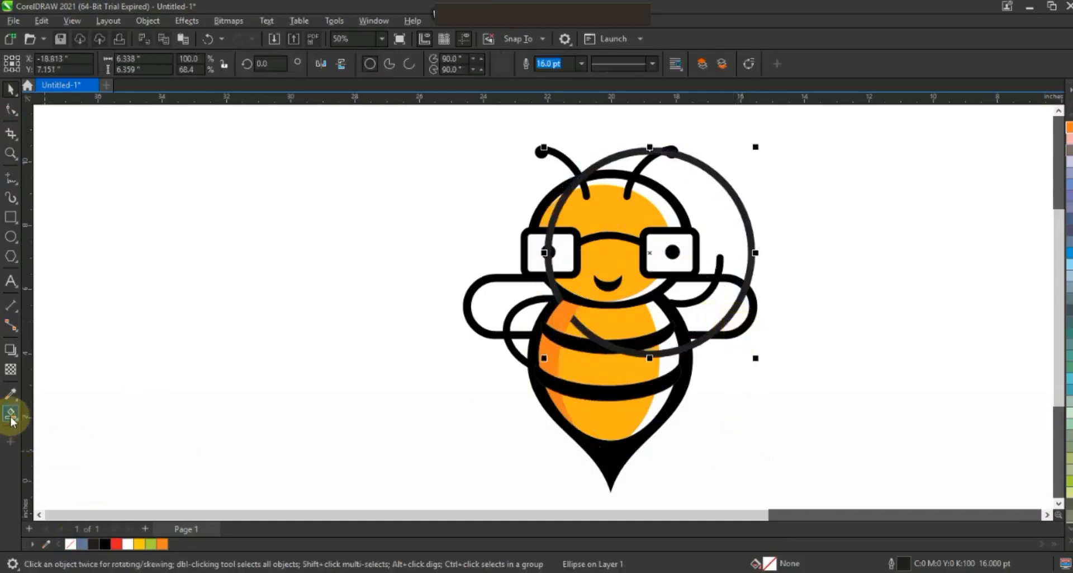
pyautogui.click(546, 215)
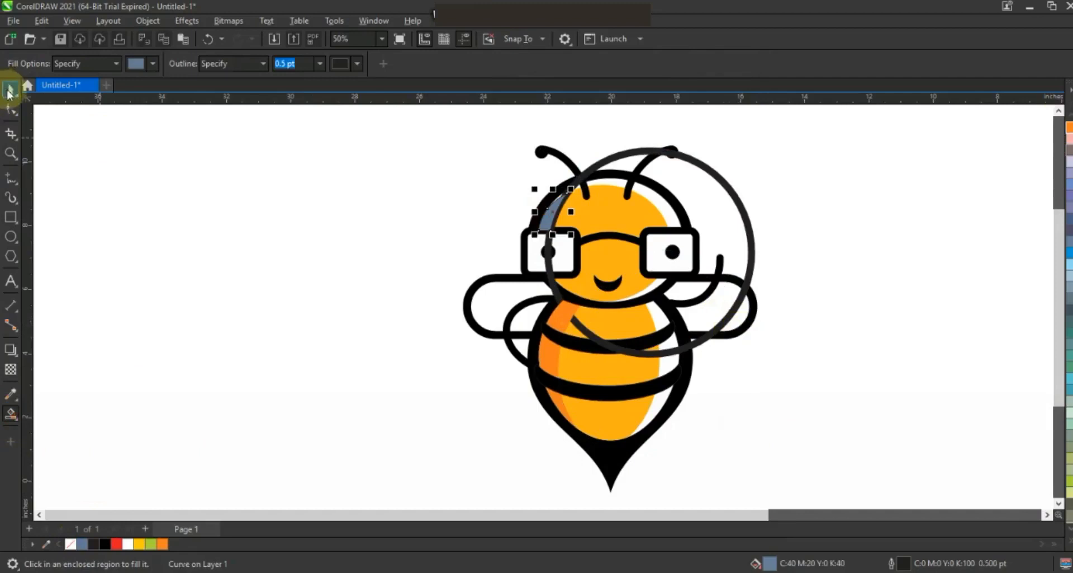
pyautogui.click(9, 90)
pyautogui.click(163, 544)
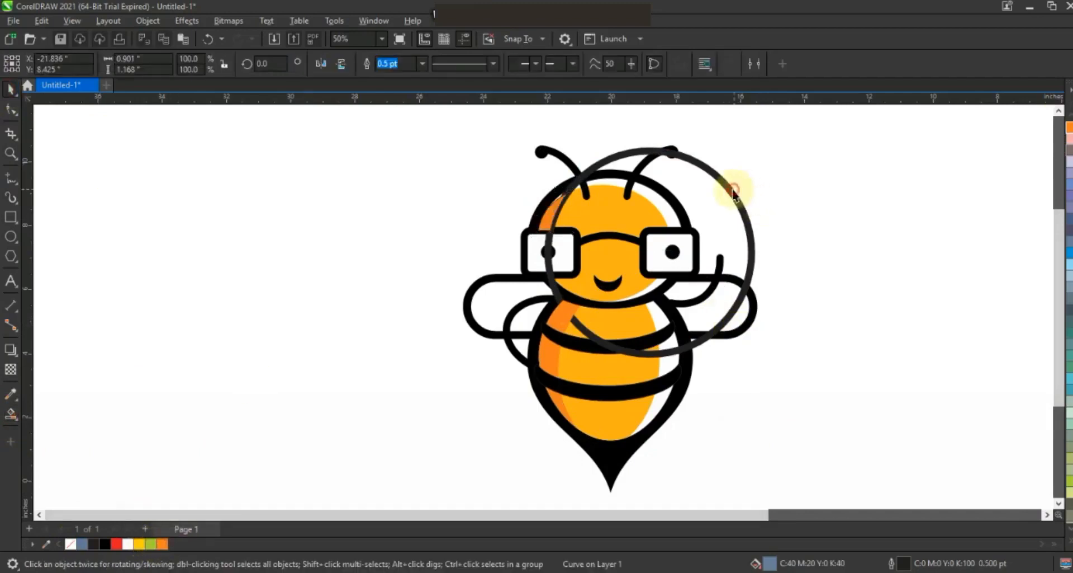
# Step: Delete the helper circle and leave the orange head shading deselected
pyautogui.press('Delete')
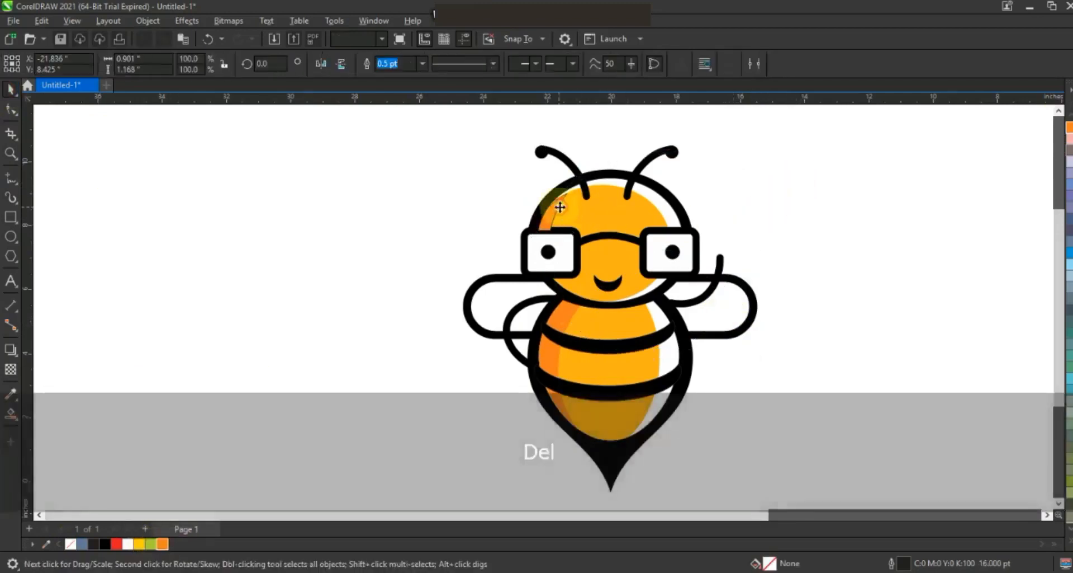
pyautogui.click(556, 206)
pyautogui.click(162, 396)
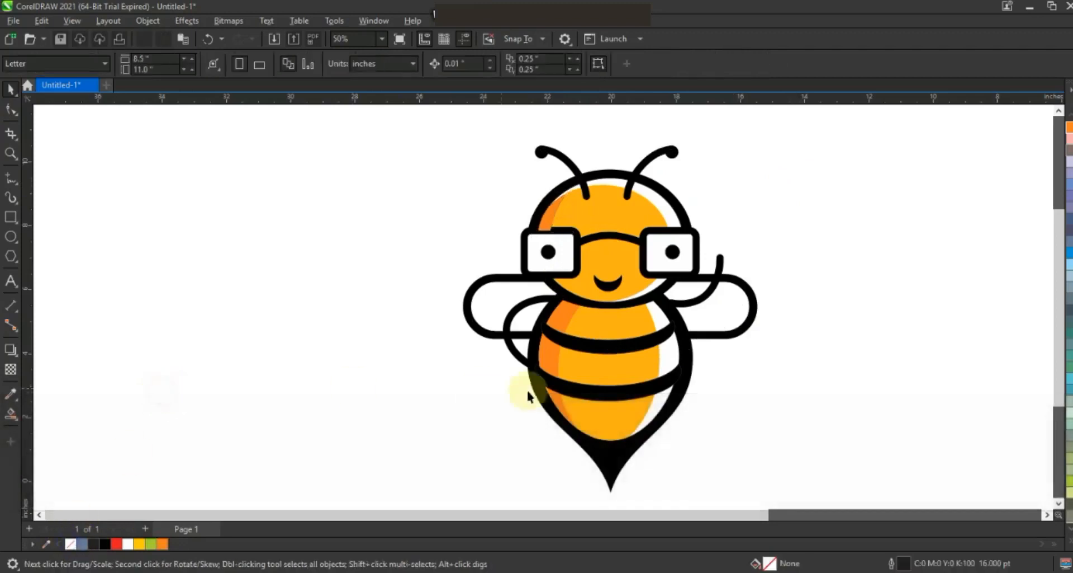
pyautogui.scroll(-2, 599, 183)
pyautogui.press('Escape')
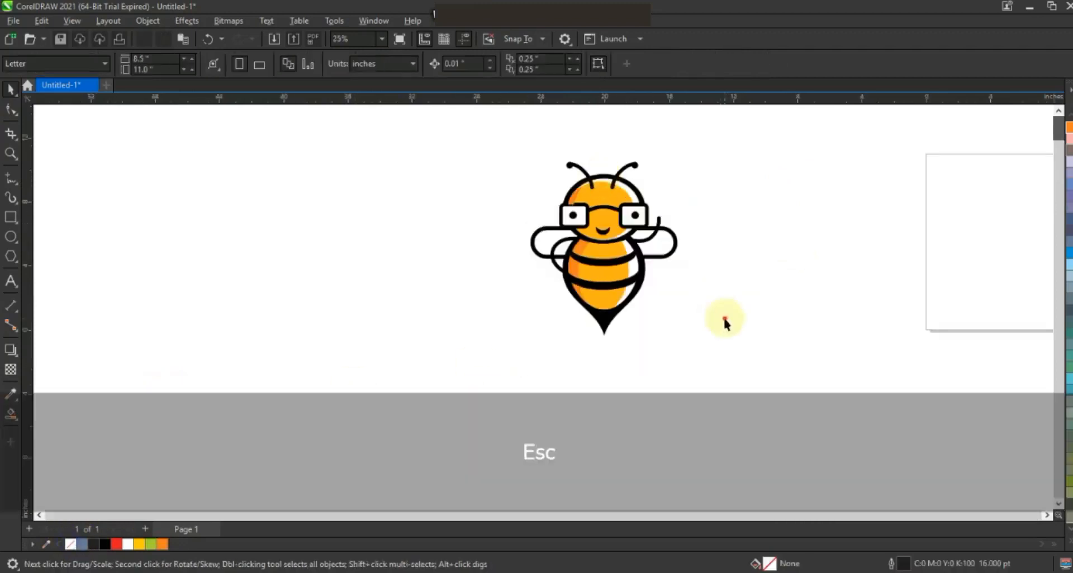
pyautogui.click(10, 153)
pyautogui.moveTo(201, 424); pyautogui.dragTo(718, 148)
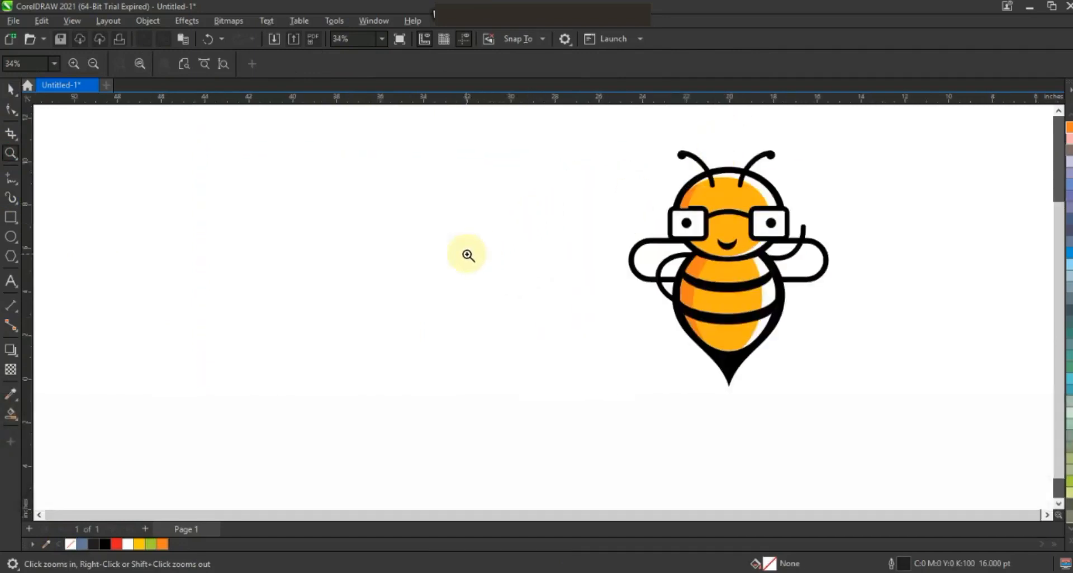
pyautogui.moveTo(376, 411); pyautogui.dragTo(933, 155)
pyautogui.rightClick(884, 203)
pyautogui.rightClick(684, 239)
pyautogui.rightClick(683, 243)
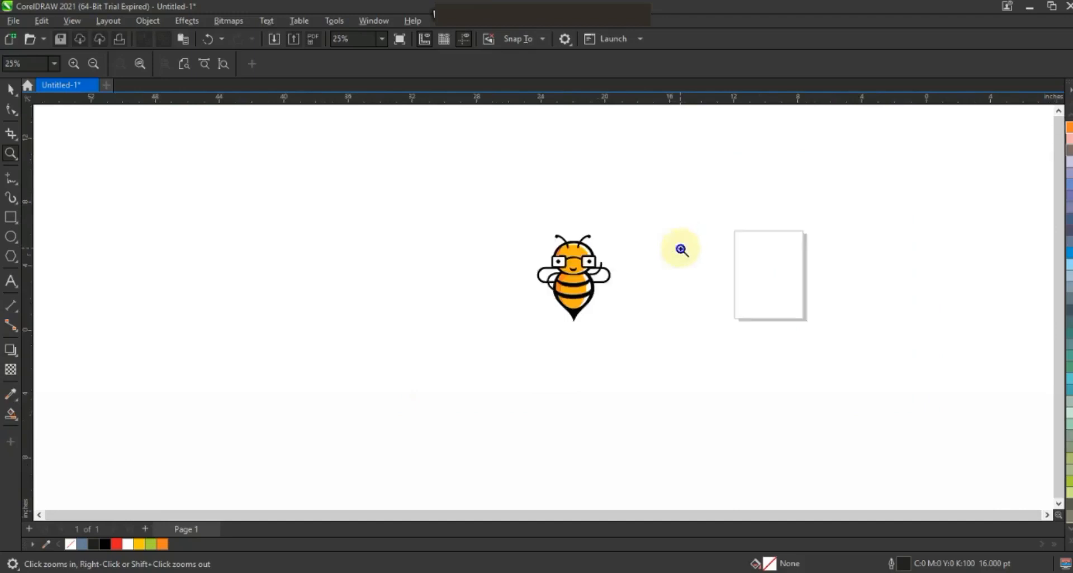
pyautogui.click(674, 355)
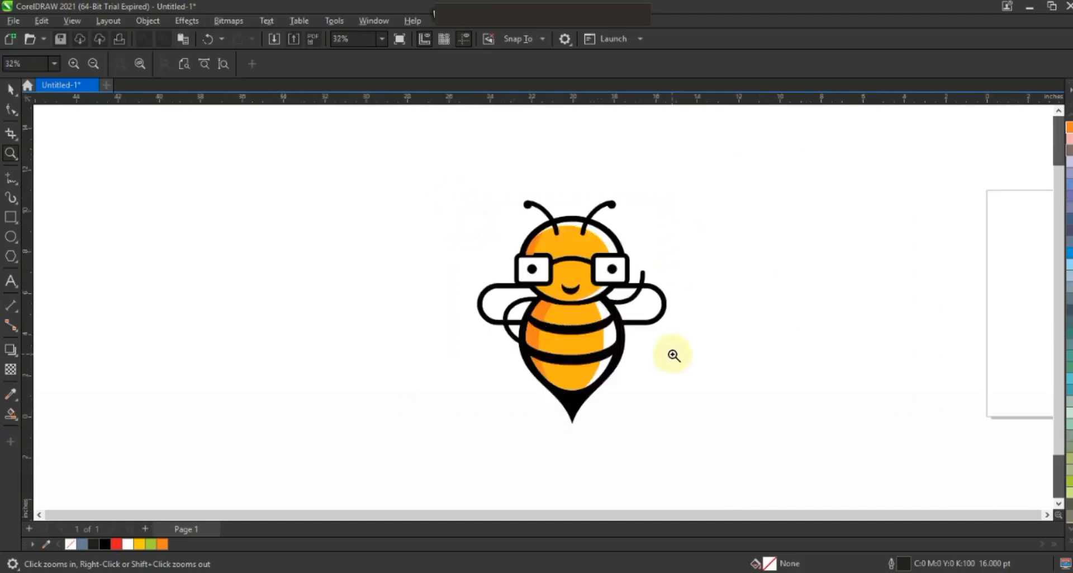
pyautogui.click(826, 464)
# Step: Add the artistic text "SMART BEE" in capitals on the blank area left of the bee
pyautogui.click(11, 280)
pyautogui.click(89, 307)
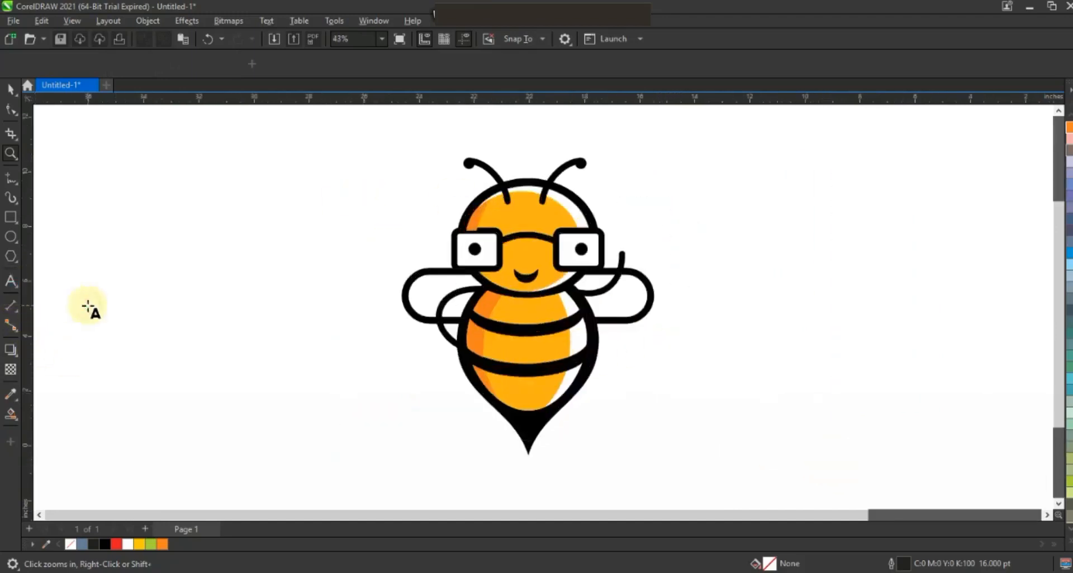
pyautogui.press('capslock')
pyautogui.write('SMART BEE')
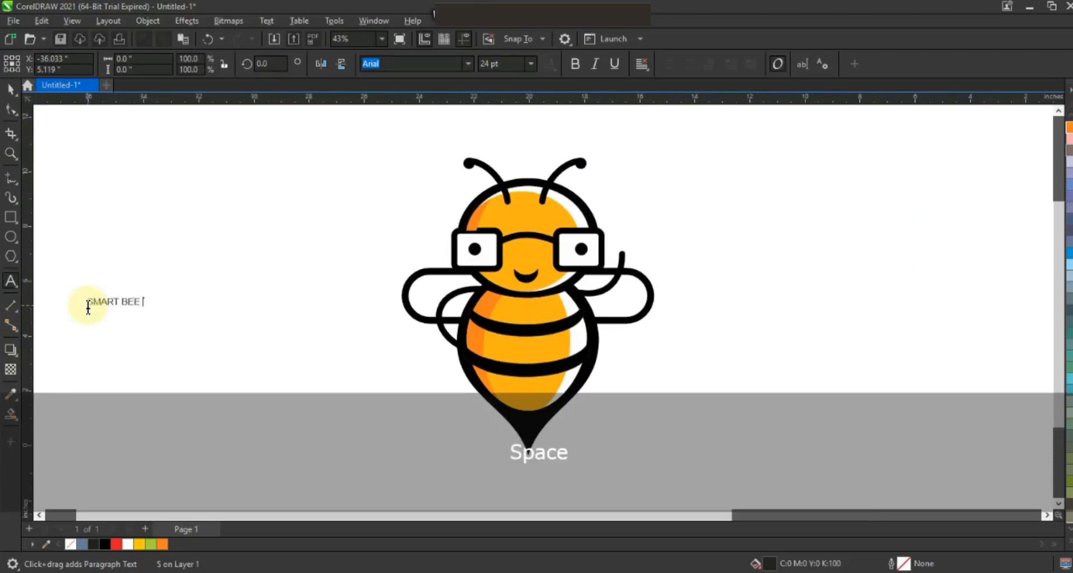
pyautogui.click(10, 91)
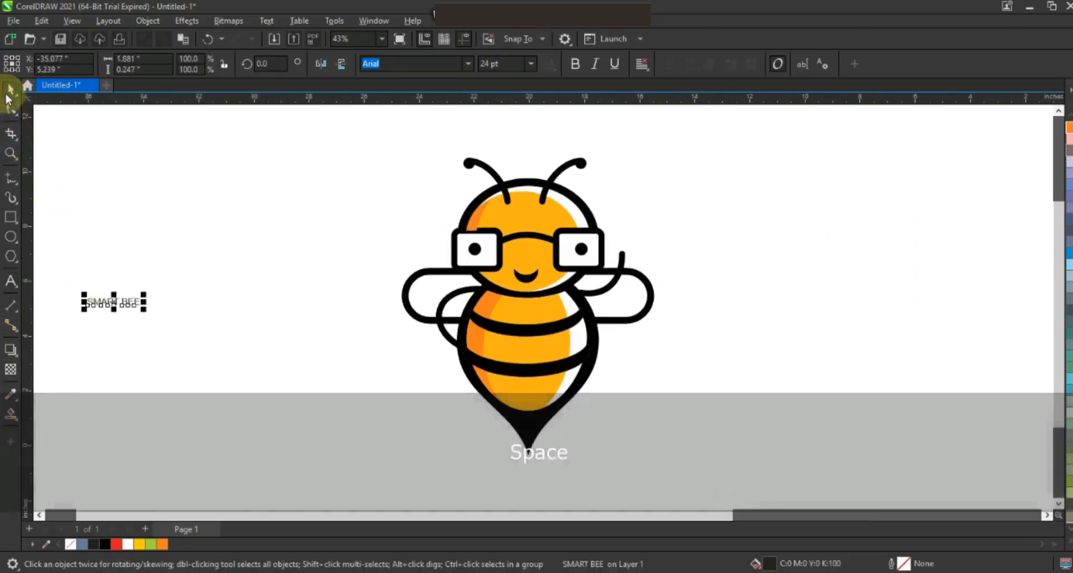
# Step: Set the SMART BEE text in the Arroyo font and enlarge it to about 120 pt, roughly 6.85 inches wide
pyautogui.press('F3')
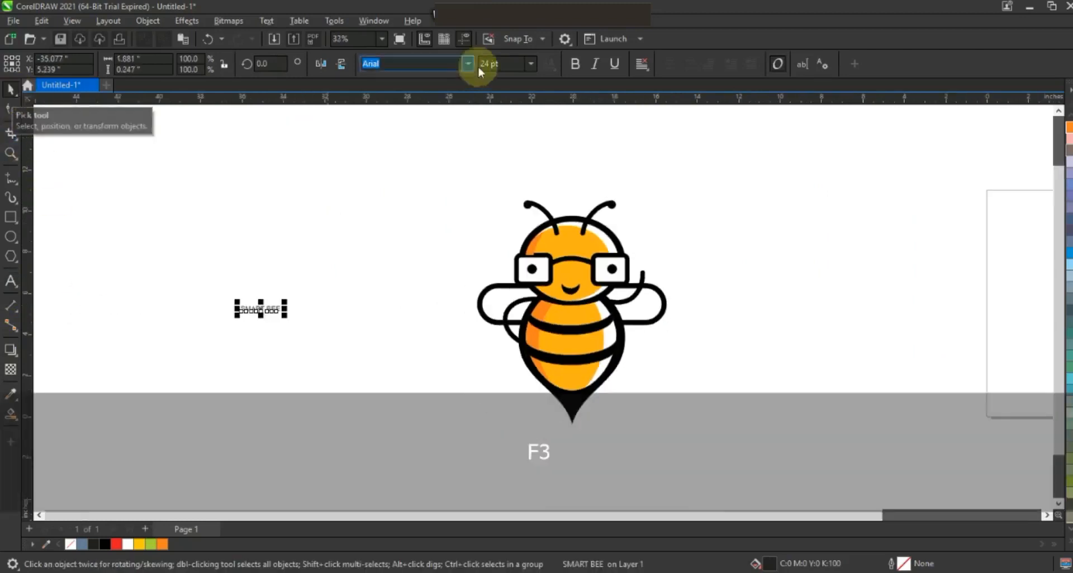
pyautogui.click(468, 64)
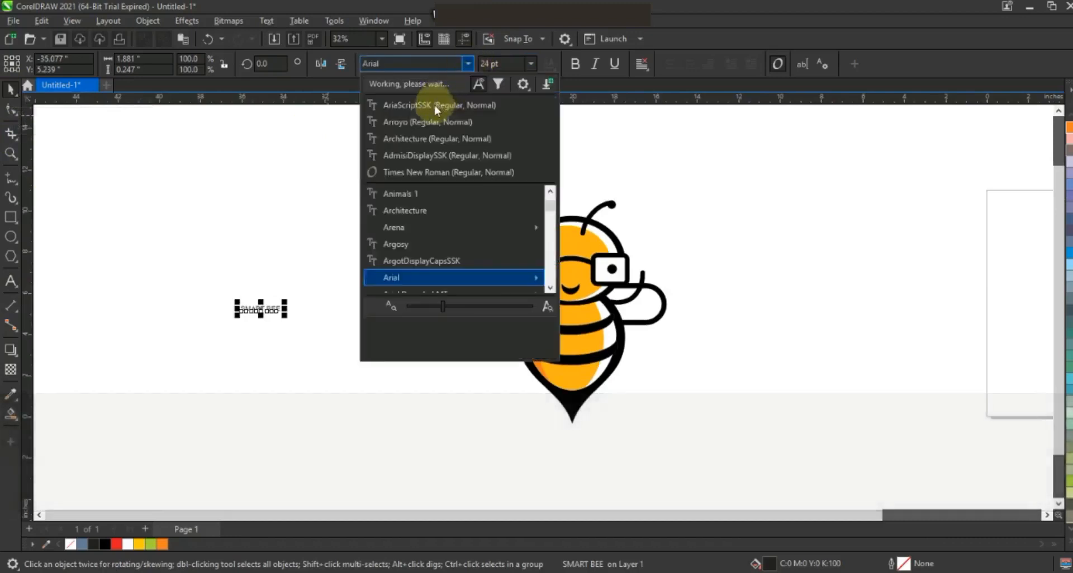
pyautogui.click(423, 121)
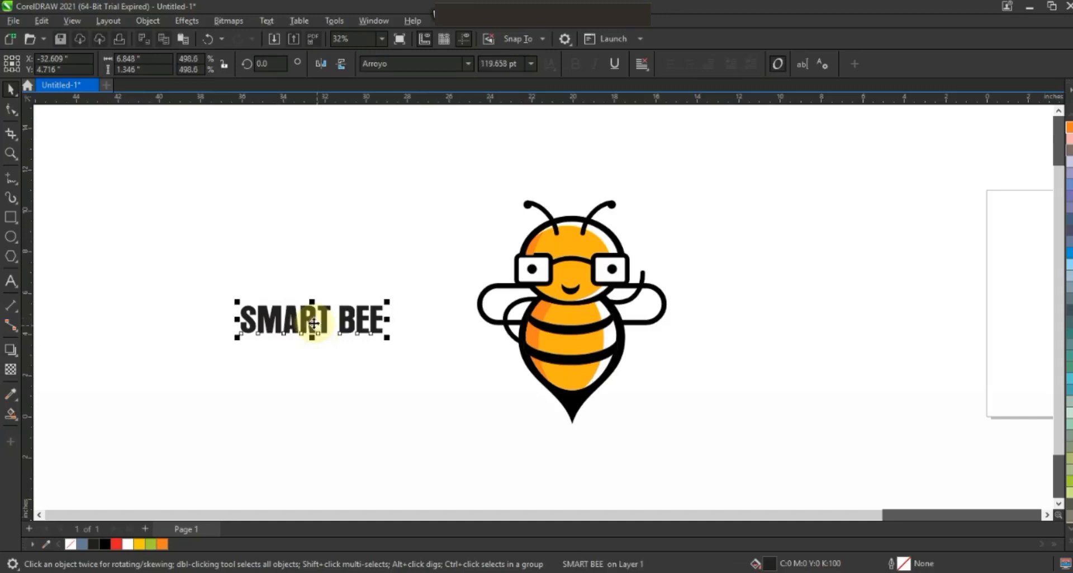
# Step: Place the SMART BEE text centered beneath the bee's stinger and fill it black
pyautogui.moveTo(311, 324); pyautogui.dragTo(565, 457)
pyautogui.click(106, 544)
pyautogui.click(674, 371)
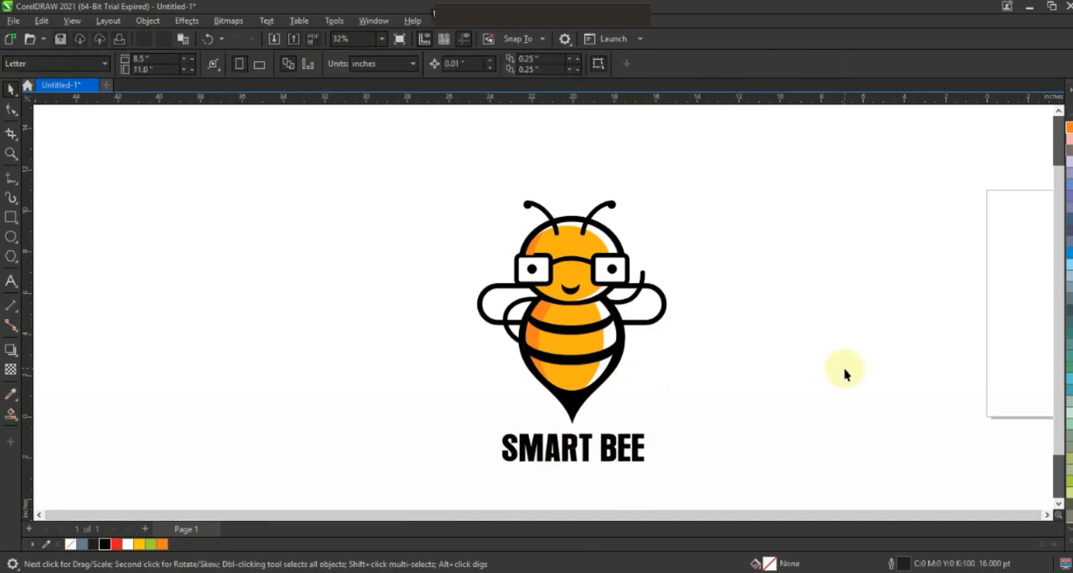
# Step: Preview the bee logo with its text in full screen and return to the drawing
pyautogui.press('F9')
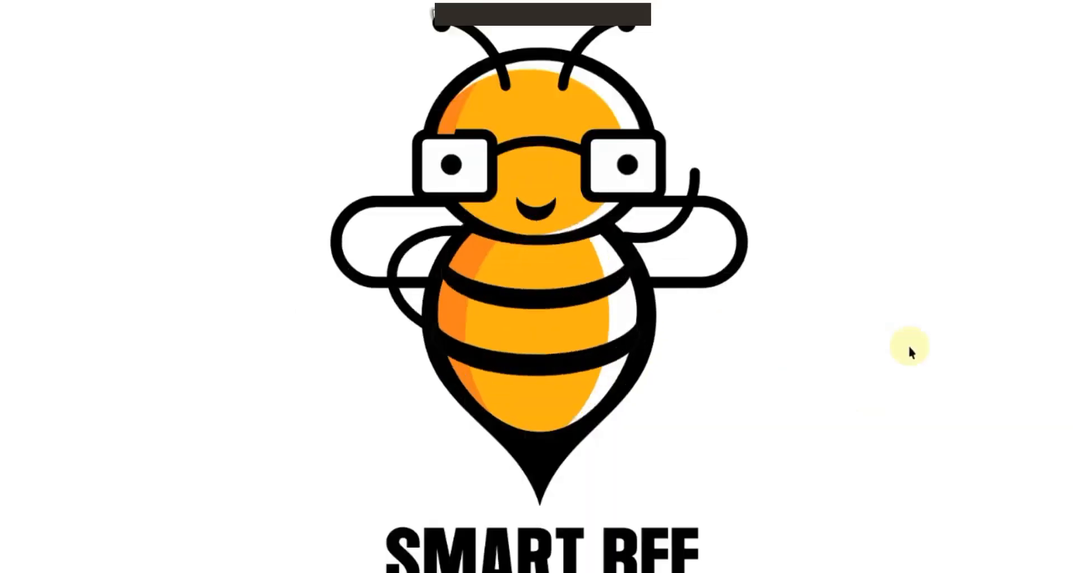
pyautogui.press('Escape')
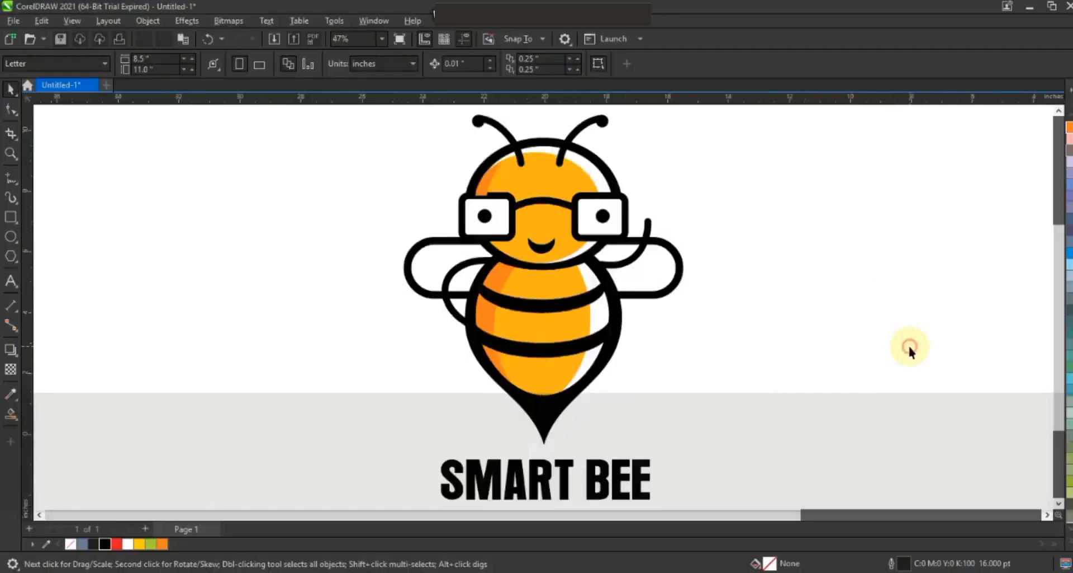